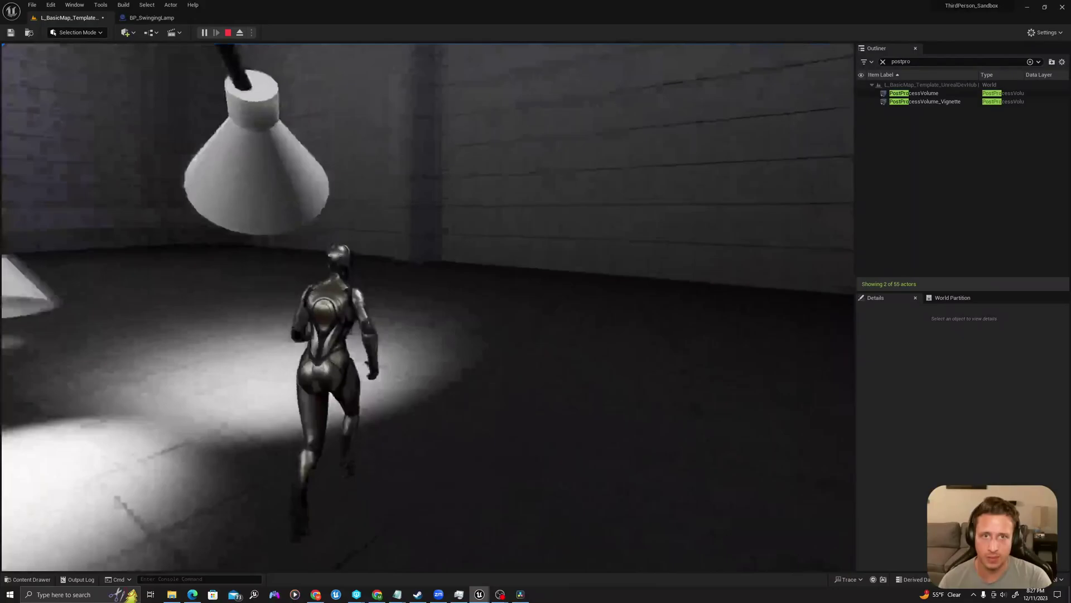
- Run the character around the room in the play session to examine how the hanging lamps swing
{"action": "key", "text": "s"}
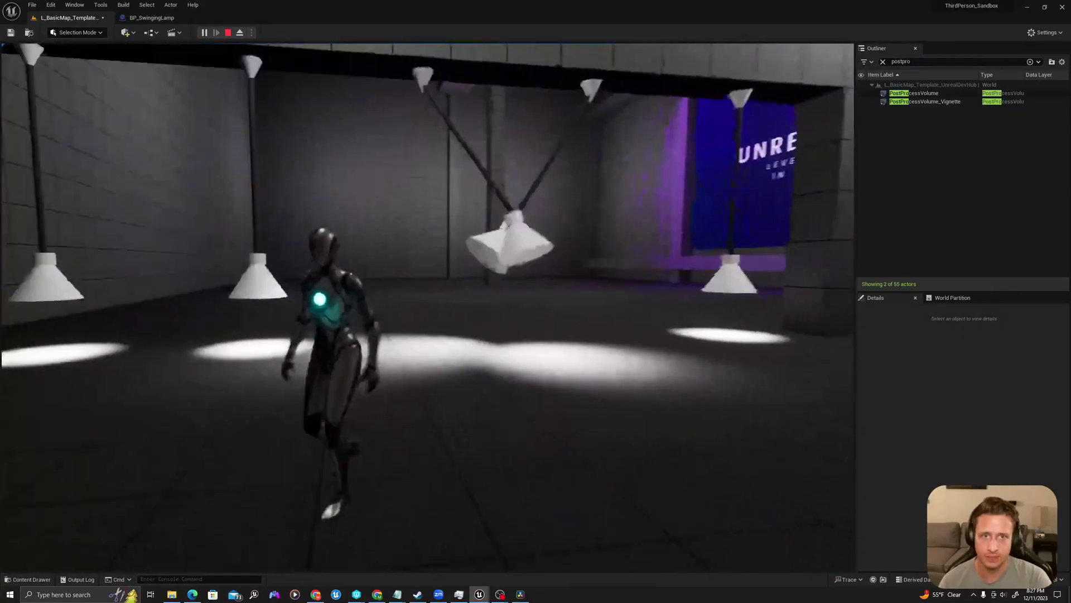
{"action": "key", "text": "w"}
{"action": "key", "text": "w"}
{"action": "key", "text": "d"}
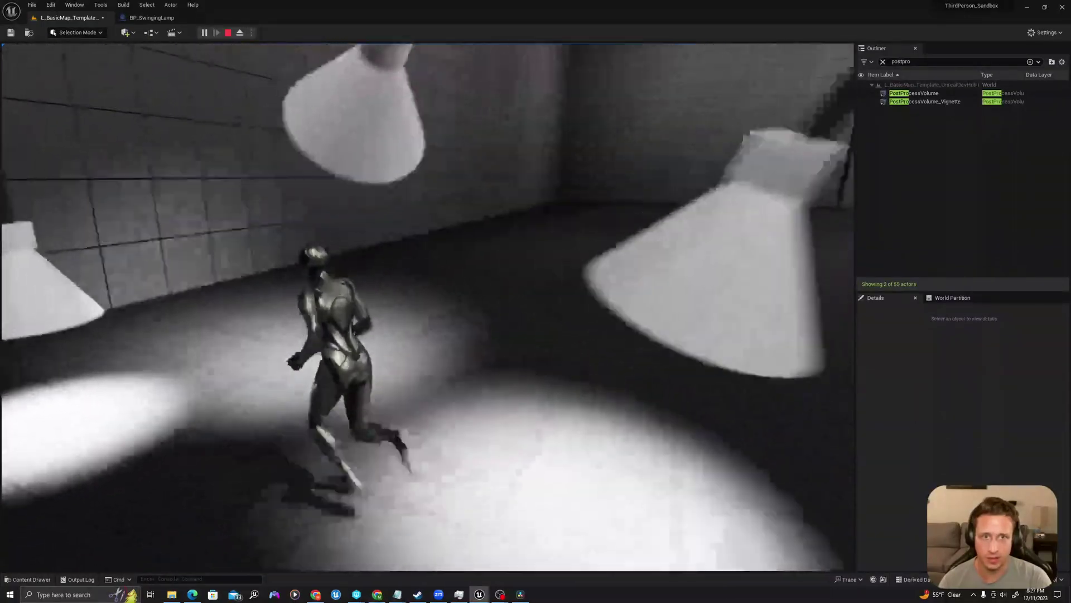
{"action": "key", "text": "s"}
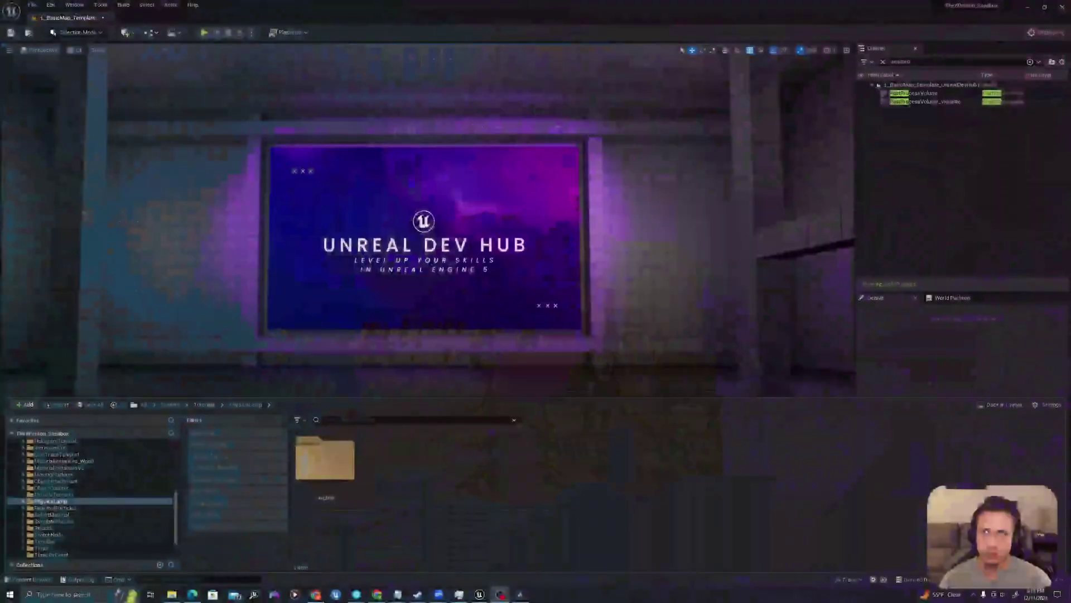
- Create a Blueprint class with Actor as parent in the PhysicsLamp folder and name it BP_SwingingLamp
{"action": "right_click", "coordinate": [391, 454]}
{"action": "left_click", "coordinate": [442, 218]}
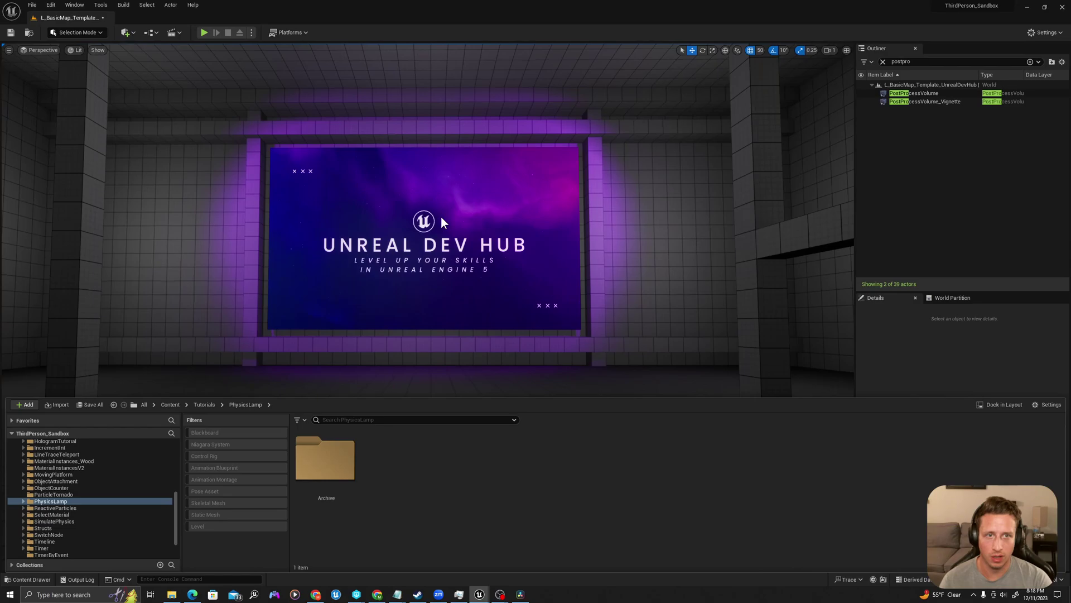
{"action": "left_click", "coordinate": [452, 224]}
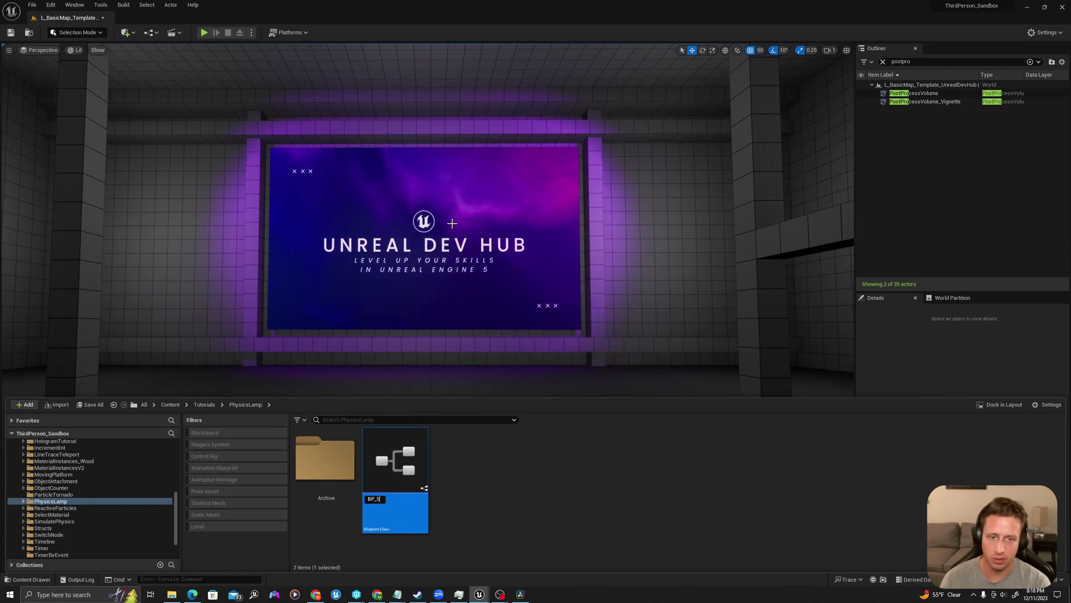
{"action": "type", "text": "BP_SwingingLam"}
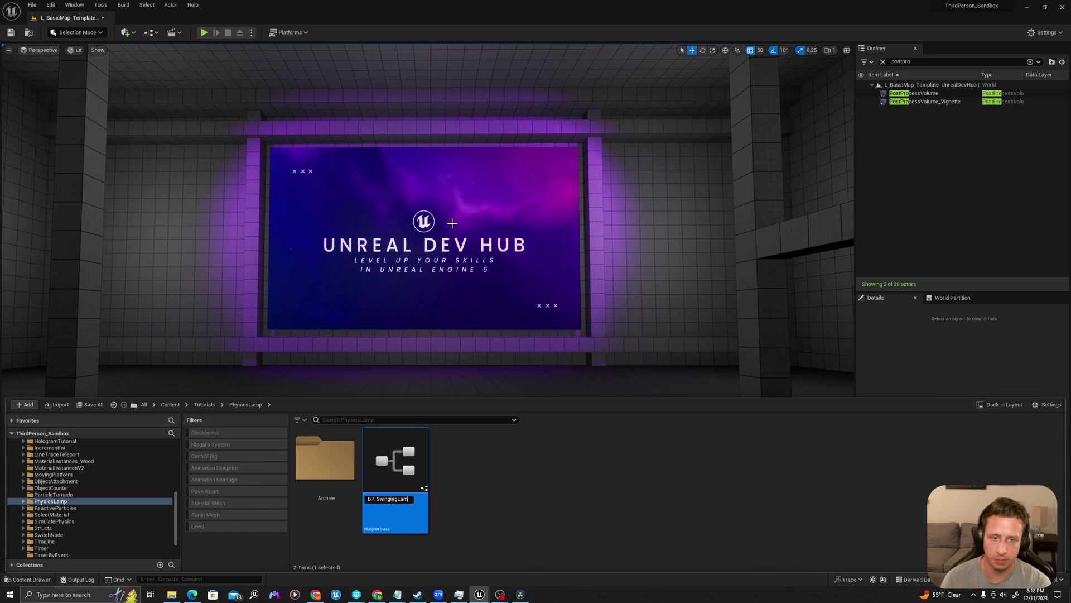
{"action": "type", "text": "p"}
{"action": "key", "text": "Return"}
- Open the BP_SwingingLamp Blueprint and dock its editor window beside the level editor
{"action": "double_click", "coordinate": [409, 455]}
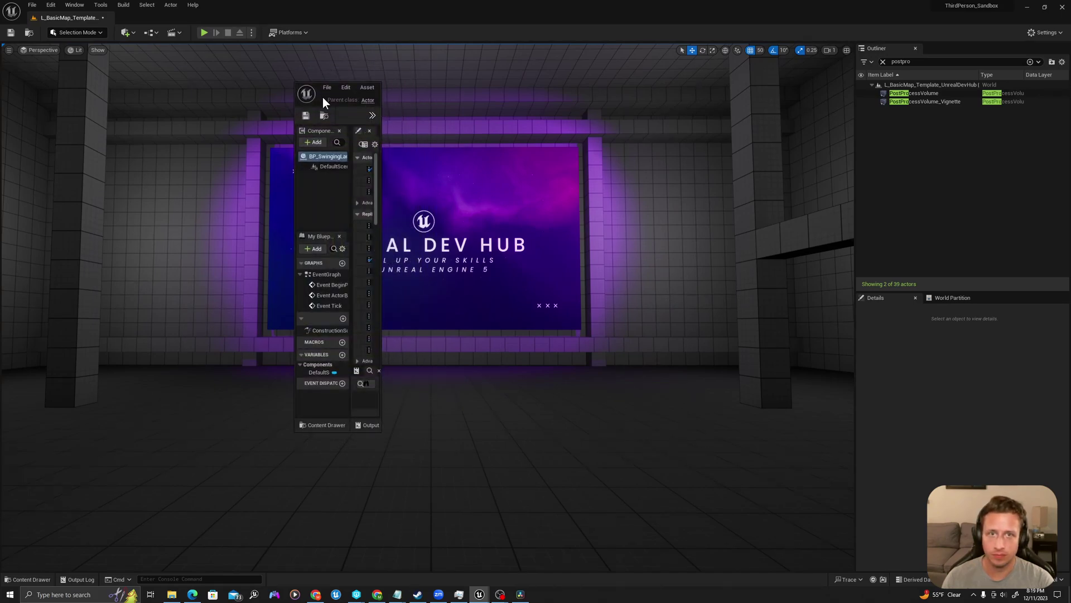
{"action": "left_click_drag", "start_coordinate": [323, 102], "coordinate": [280, 82]}
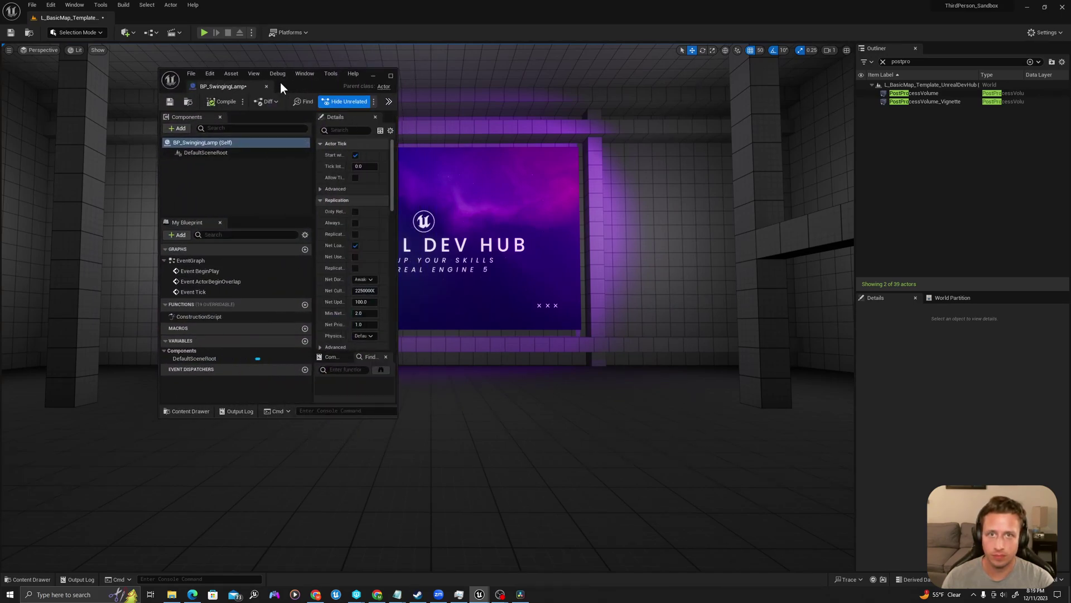
{"action": "left_click_drag", "start_coordinate": [213, 84], "coordinate": [168, 19]}
{"action": "left_click", "coordinate": [50, 15]}
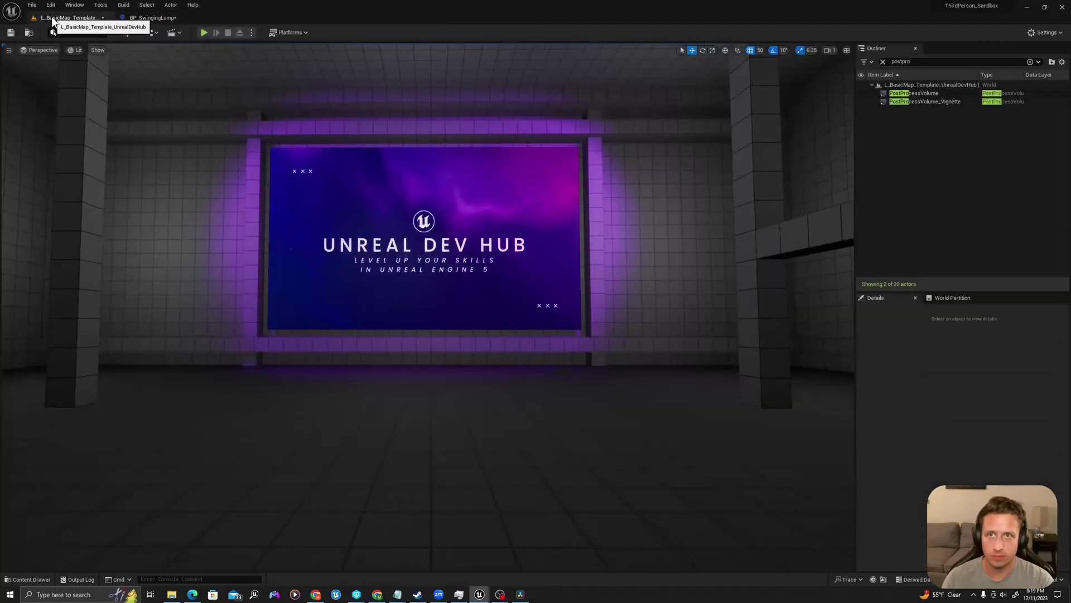
{"action": "left_click", "coordinate": [196, 17]}
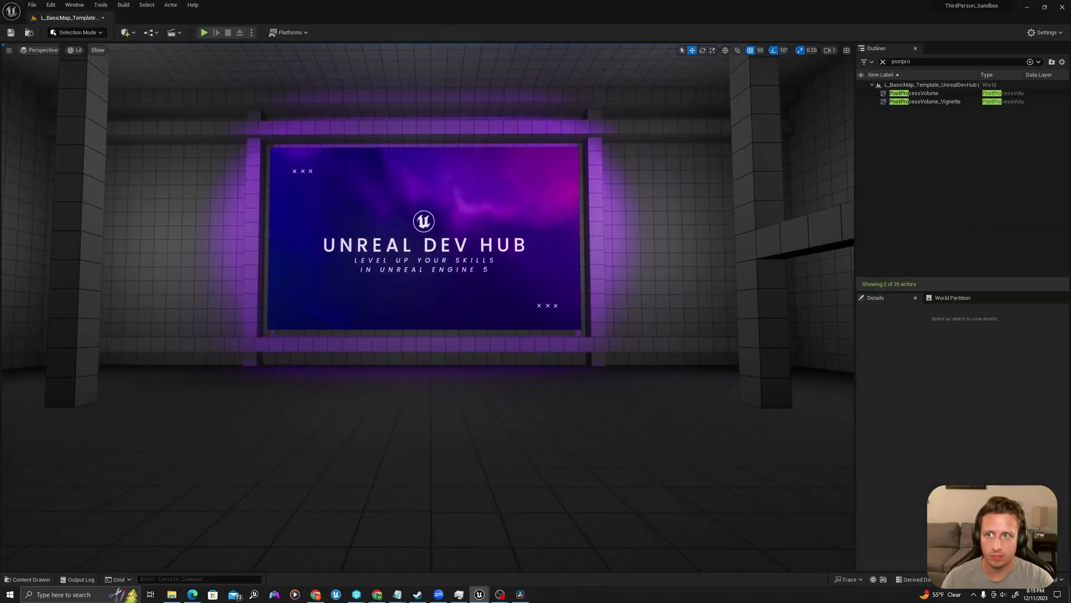
- Create an Actor-based Blueprint class called BP_SwingingLamp in the Tutorials/PhysicsLamp folder
{"action": "key", "text": "ctrl+space"}
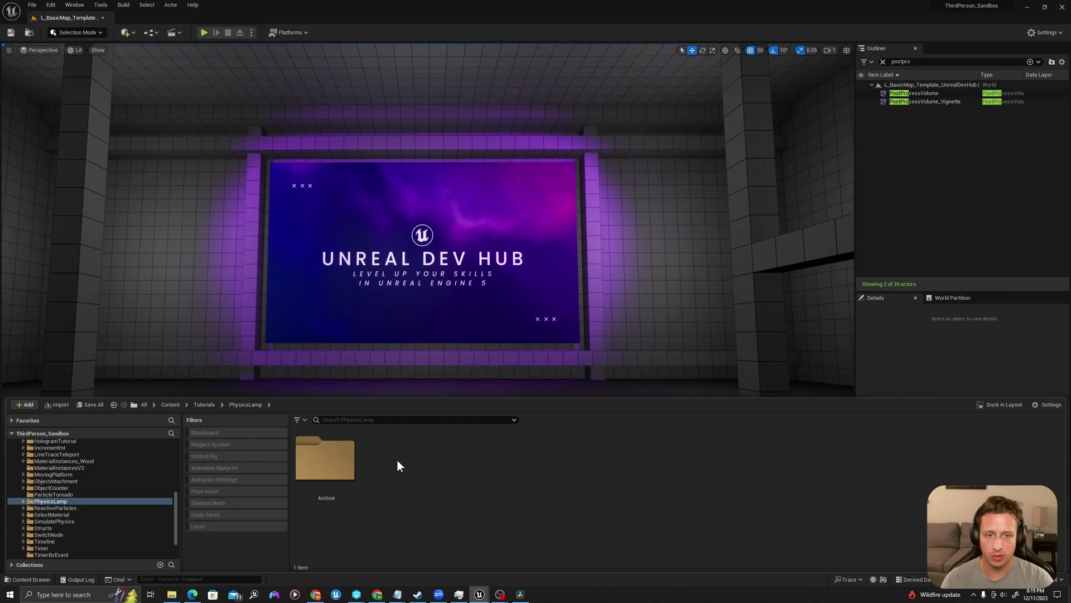
{"action": "right_click", "coordinate": [397, 461]}
{"action": "left_click", "coordinate": [442, 218]}
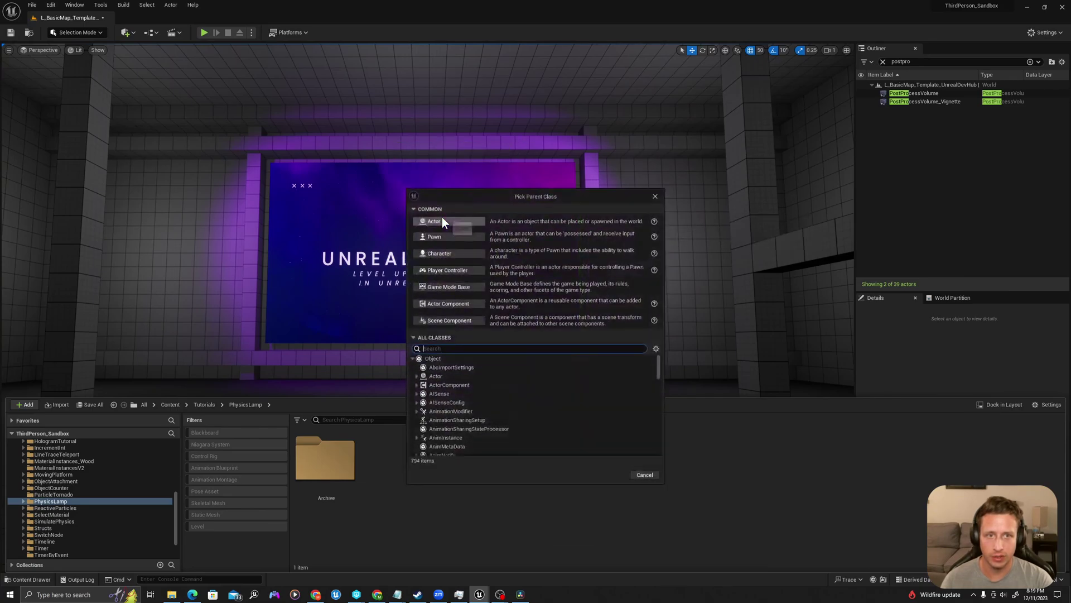
{"action": "left_click", "coordinate": [437, 222]}
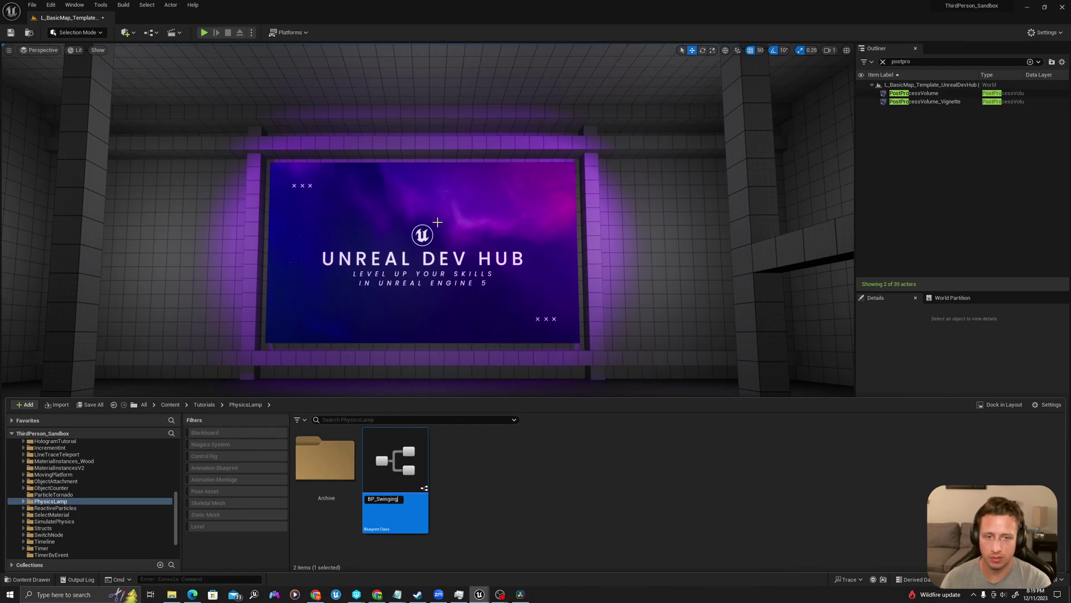
{"action": "type", "text": "BP_SwingingLamp"}
{"action": "key", "text": "Return"}
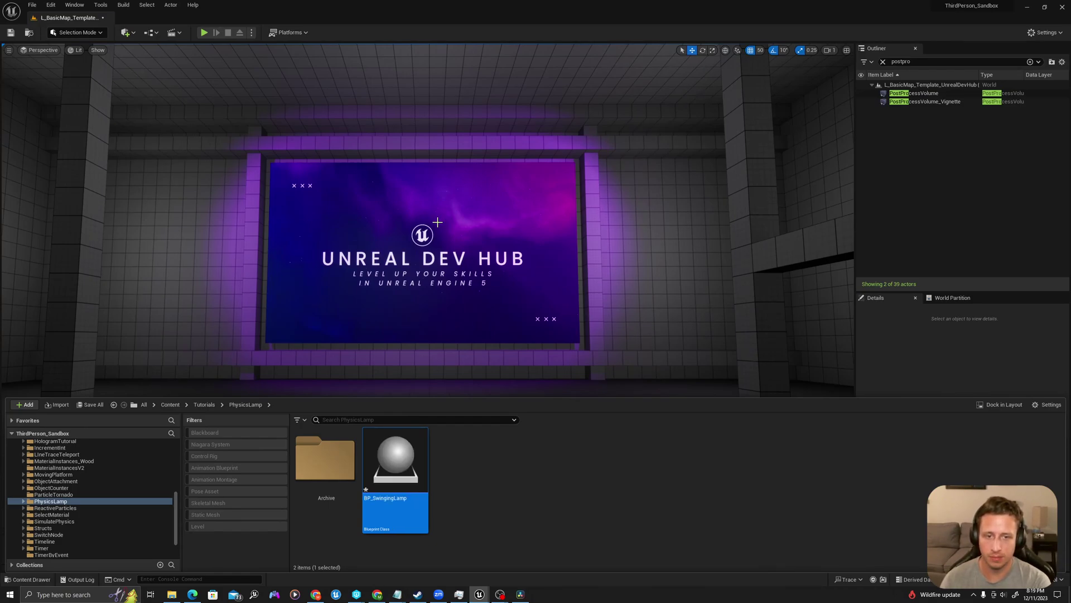
- Open BP_SwingingLamp for editing and resize the panels to give the viewport more room
{"action": "double_click", "coordinate": [393, 467]}
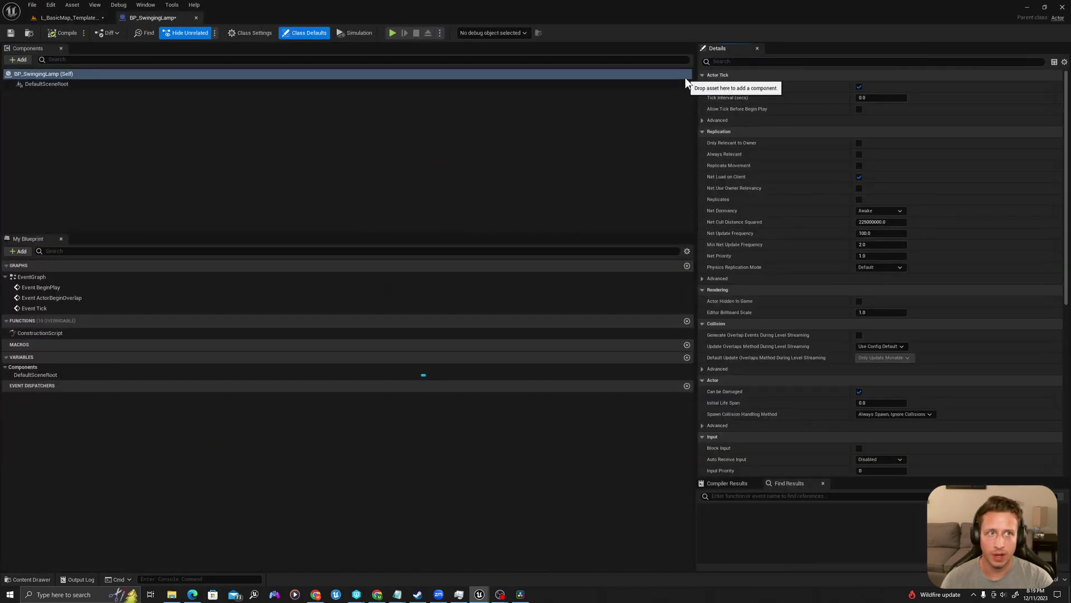
{"action": "left_click_drag", "start_coordinate": [695, 92], "coordinate": [795, 137]}
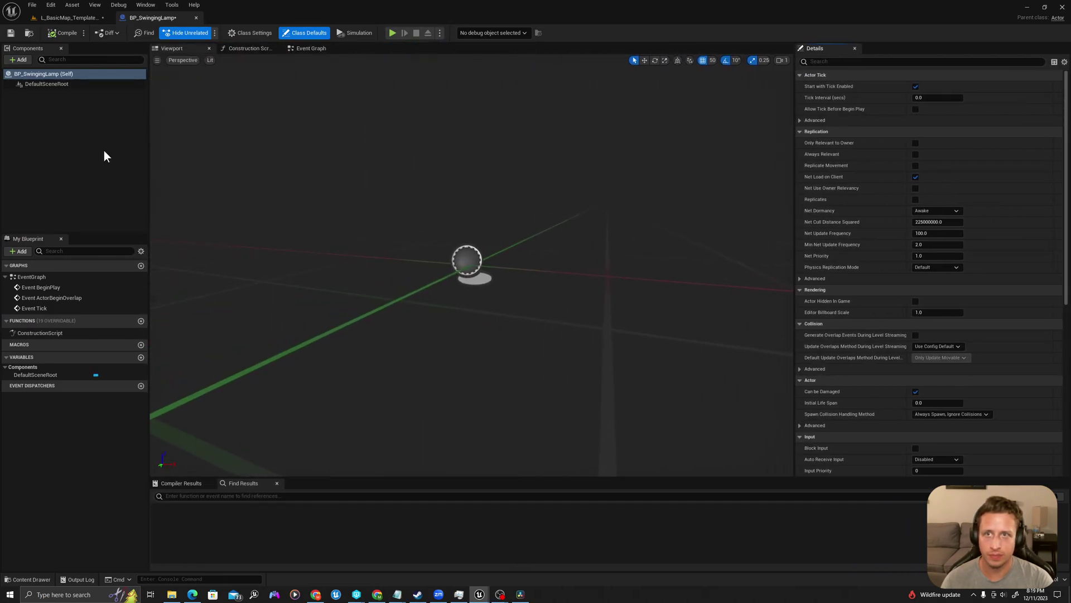
{"action": "left_click", "coordinate": [85, 152]}
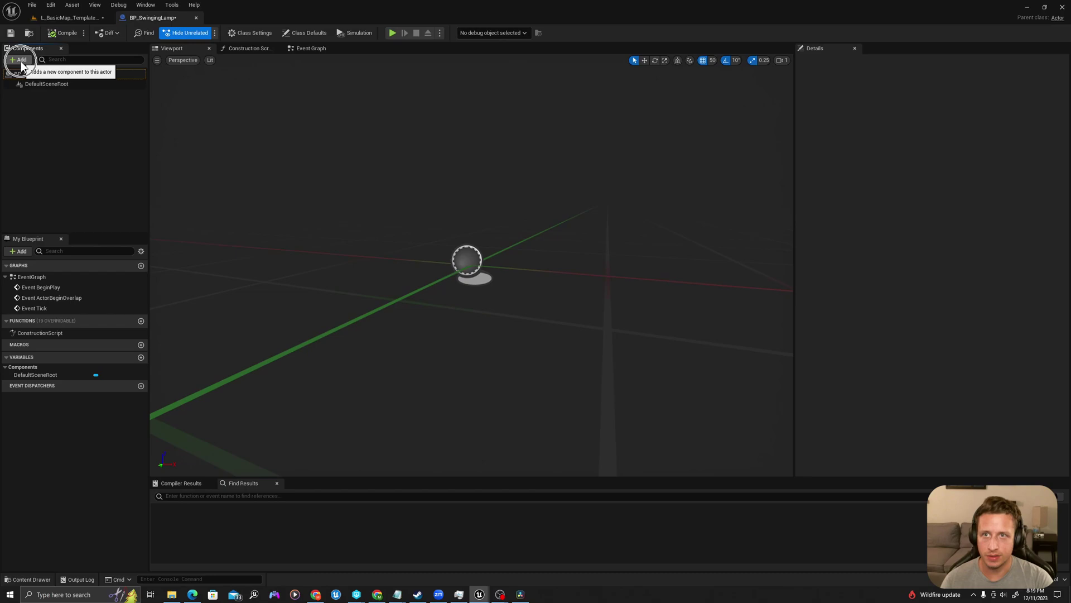
- Add a Cone component to the Blueprint and duplicate it
{"action": "left_click", "coordinate": [21, 60]}
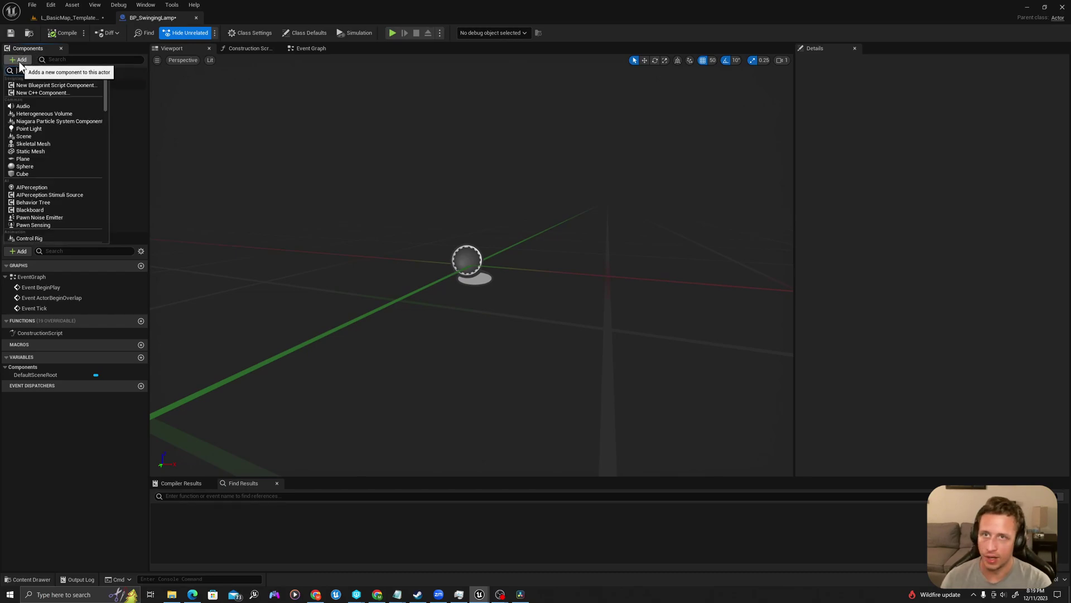
{"action": "type", "text": "cone"}
{"action": "left_click", "coordinate": [26, 82]}
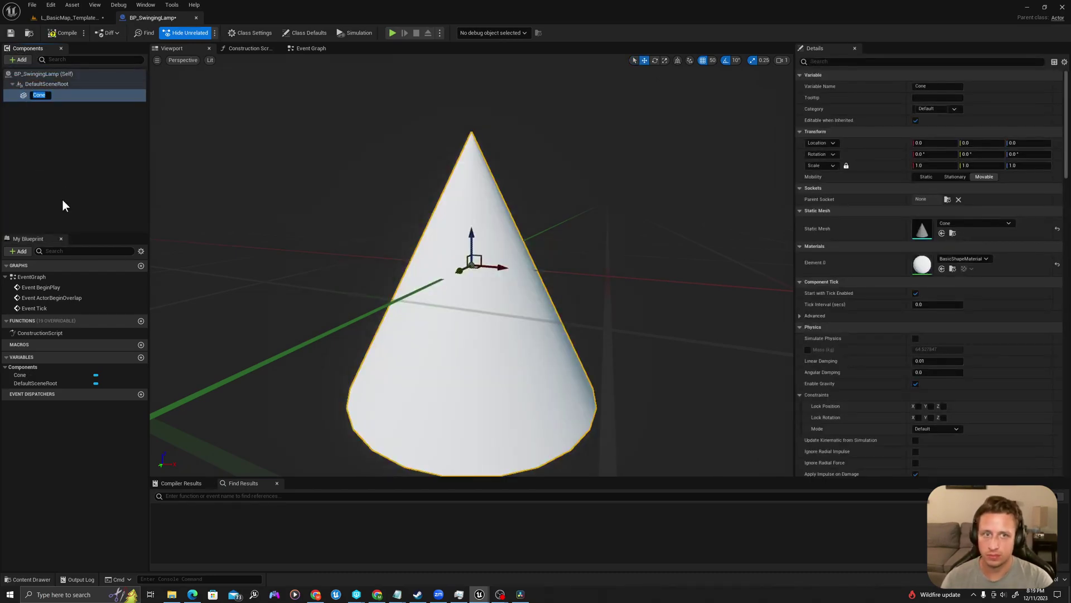
{"action": "left_click", "coordinate": [62, 206]}
{"action": "left_click", "coordinate": [35, 94]}
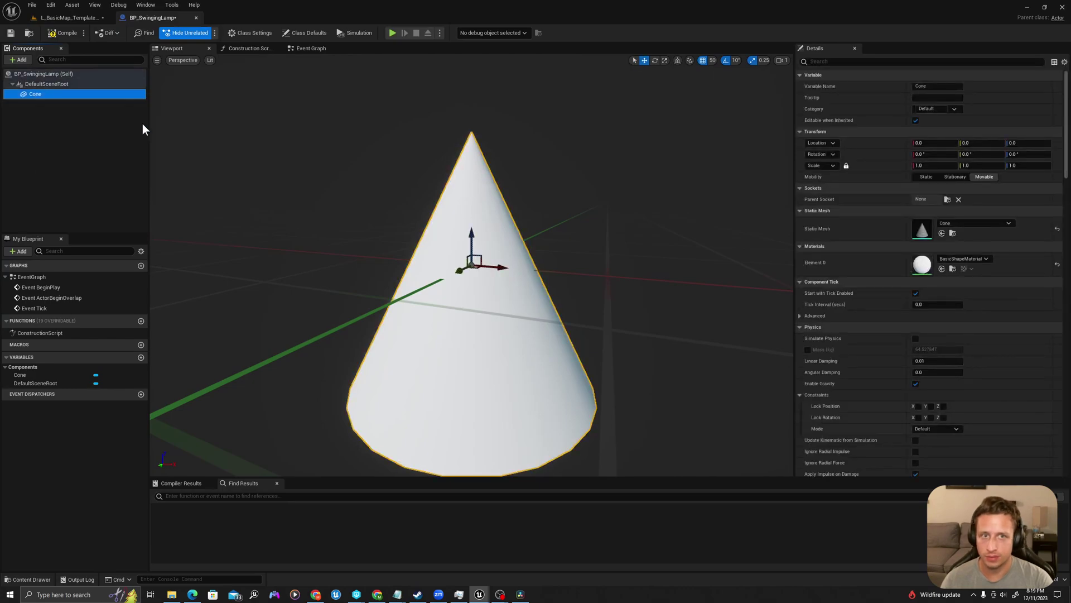
{"action": "key", "text": "ctrl+d"}
{"action": "left_click", "coordinate": [52, 149]}
{"action": "left_click", "coordinate": [40, 93]}
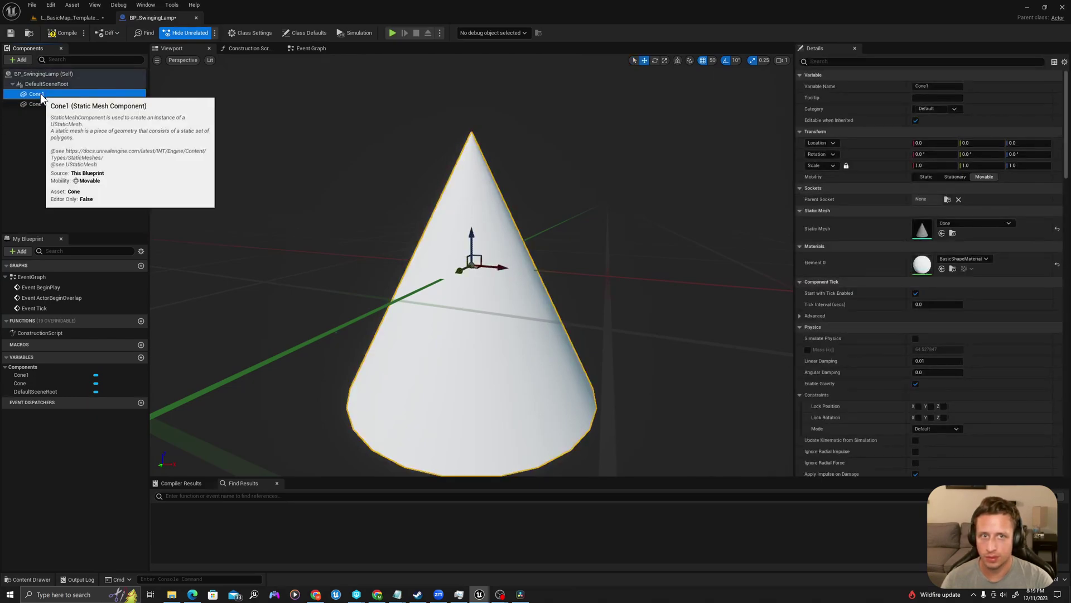
- Add a Cylinder component and attach it directly under DefaultSceneRoot
{"action": "scroll", "coordinate": [396, 203], "scroll_direction": "down", "scroll_amount": 5}
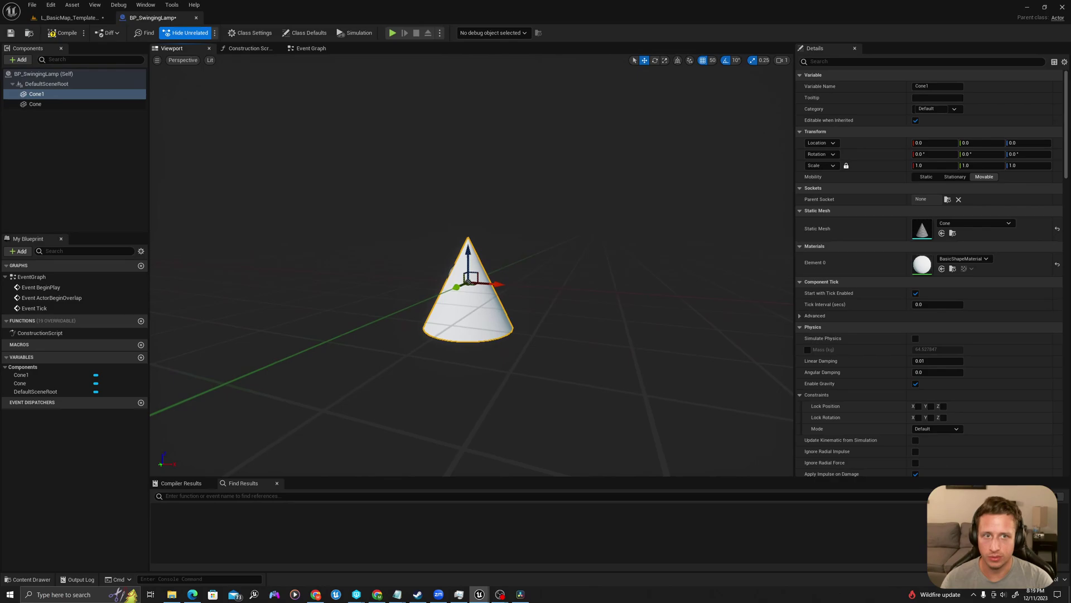
{"action": "left_click", "coordinate": [21, 60]}
{"action": "type", "text": "cylind"}
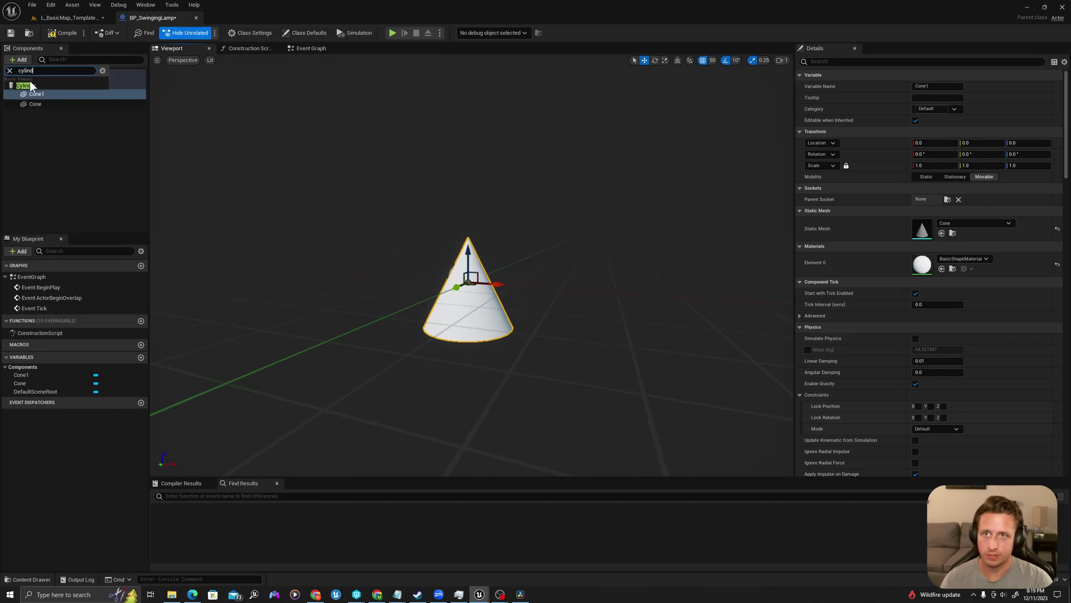
{"action": "left_click", "coordinate": [31, 84]}
{"action": "left_click", "coordinate": [48, 119]}
{"action": "left_click", "coordinate": [43, 103]}
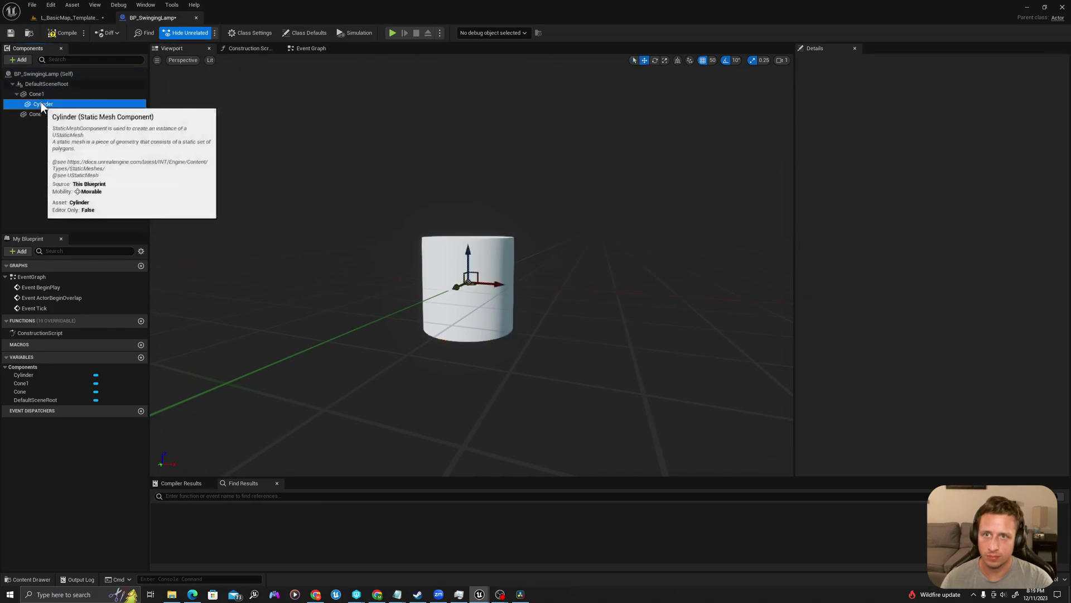
{"action": "left_click", "coordinate": [44, 132]}
- Add a Cable component under DefaultSceneRoot, keeping its default name
{"action": "left_click", "coordinate": [27, 59]}
{"action": "type", "text": "cable"}
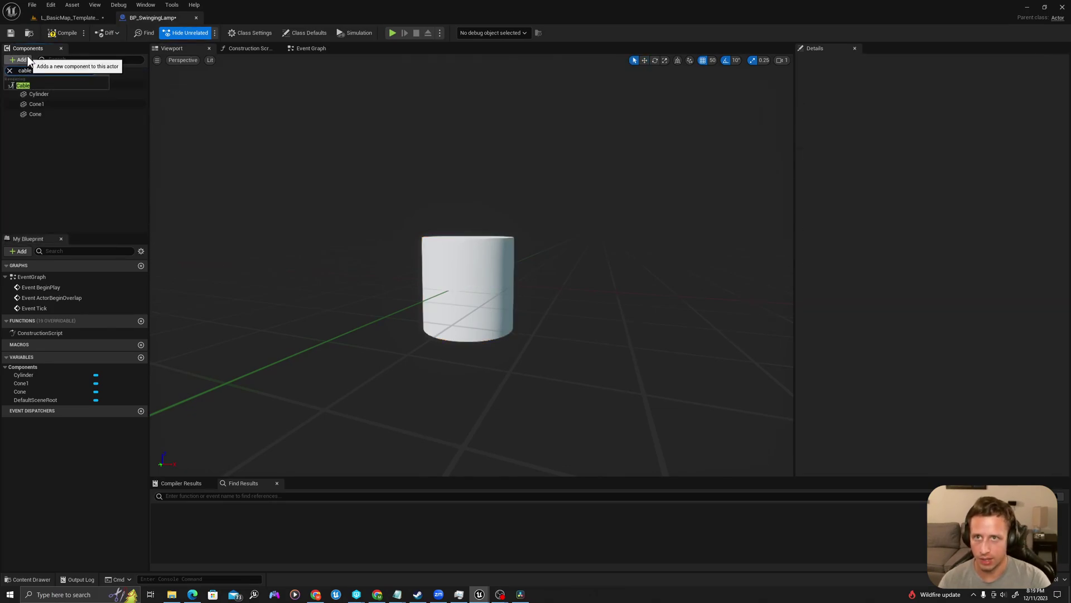
{"action": "left_click", "coordinate": [33, 84]}
{"action": "left_click", "coordinate": [46, 131]}
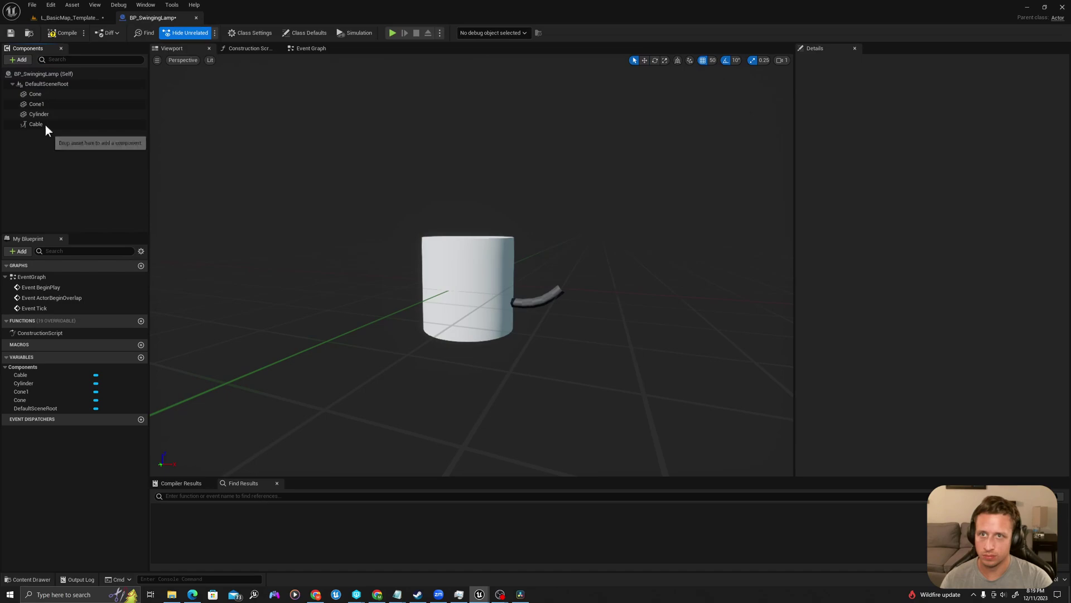
- Add a Spot Light component to the swinging lamp Blueprint
{"action": "left_click", "coordinate": [24, 58]}
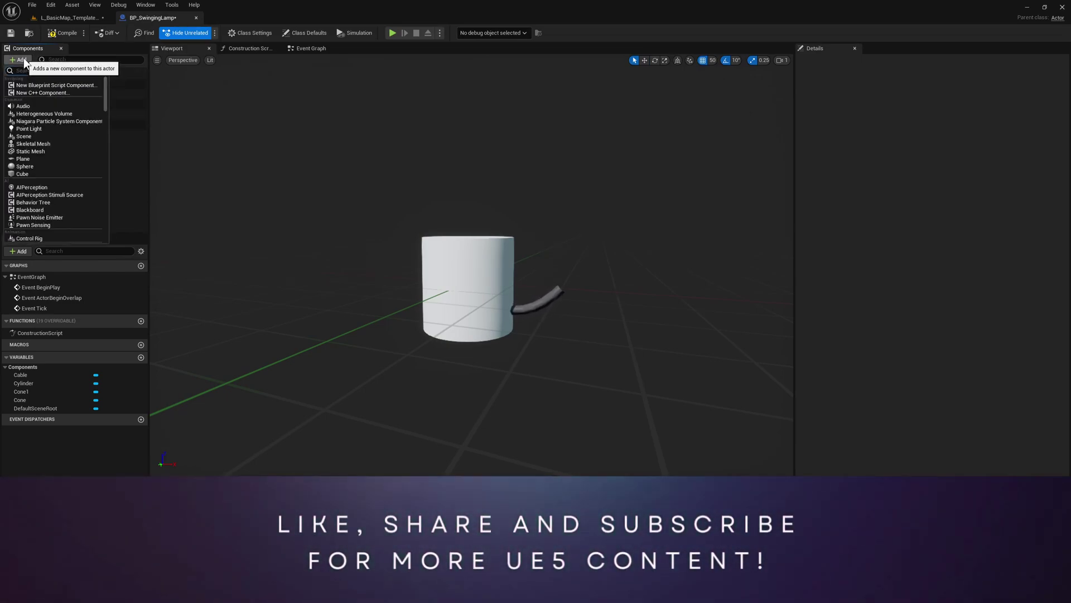
{"action": "type", "text": "sp"}
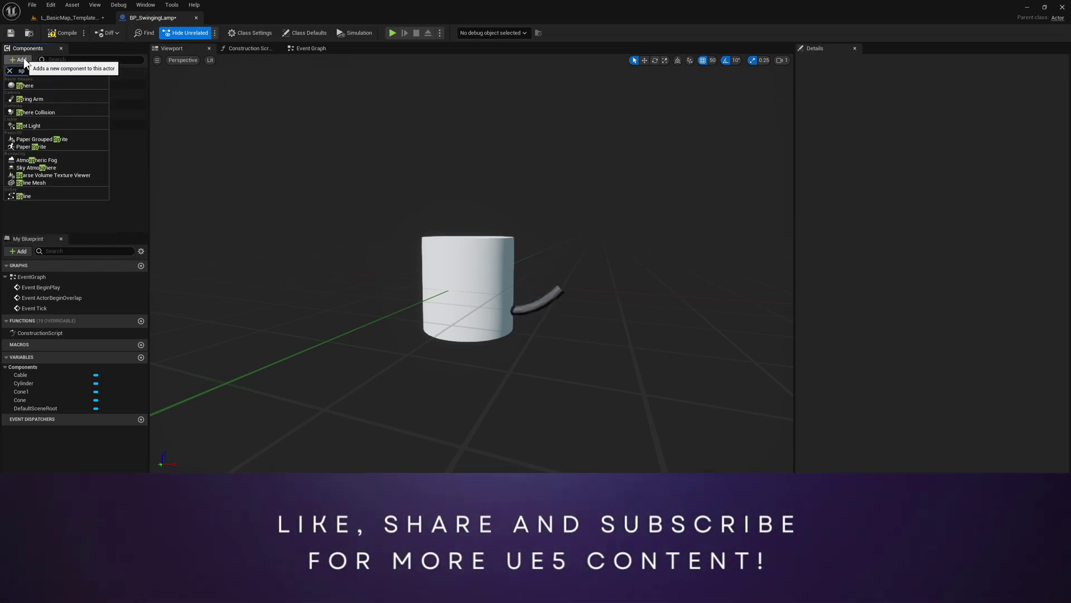
{"action": "type", "text": "ot"}
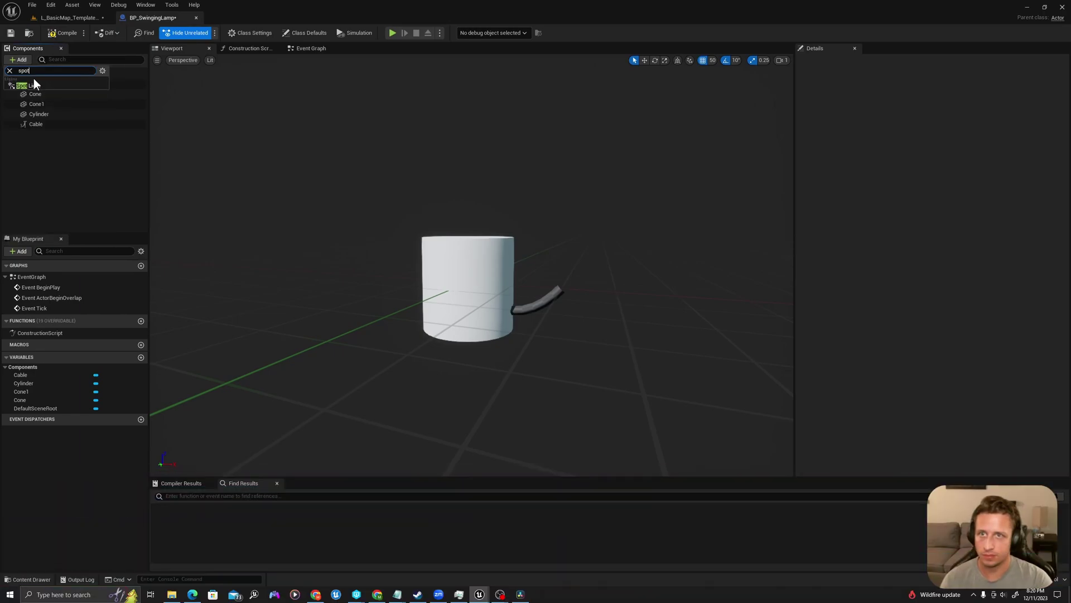
{"action": "left_click", "coordinate": [34, 85]}
- Add a Physics Constraint component and keep its default name
{"action": "left_click", "coordinate": [20, 59]}
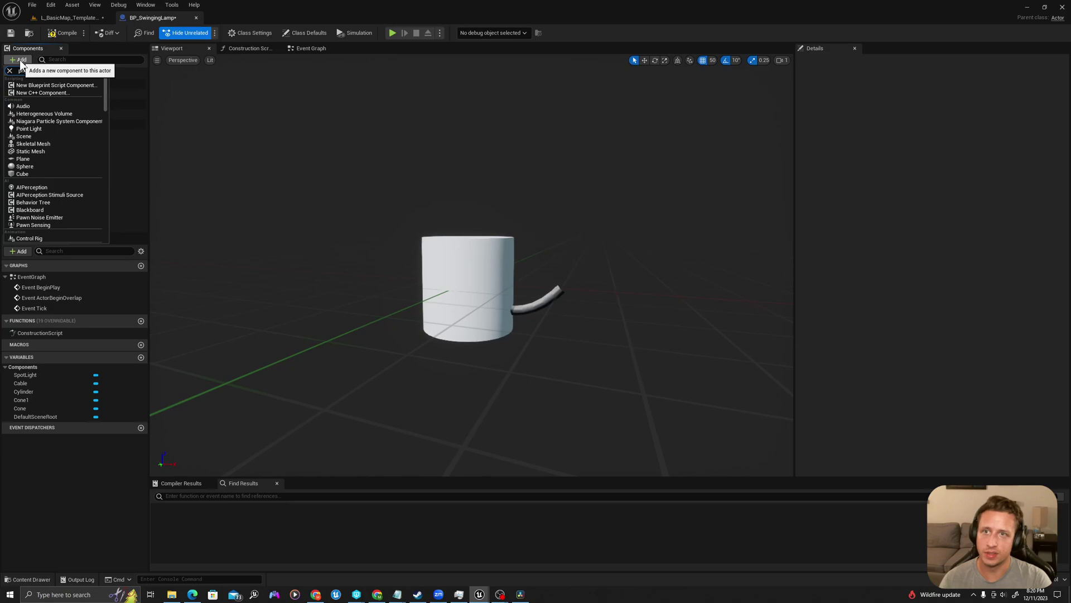
{"action": "type", "text": "physic"}
{"action": "left_click", "coordinate": [46, 107]}
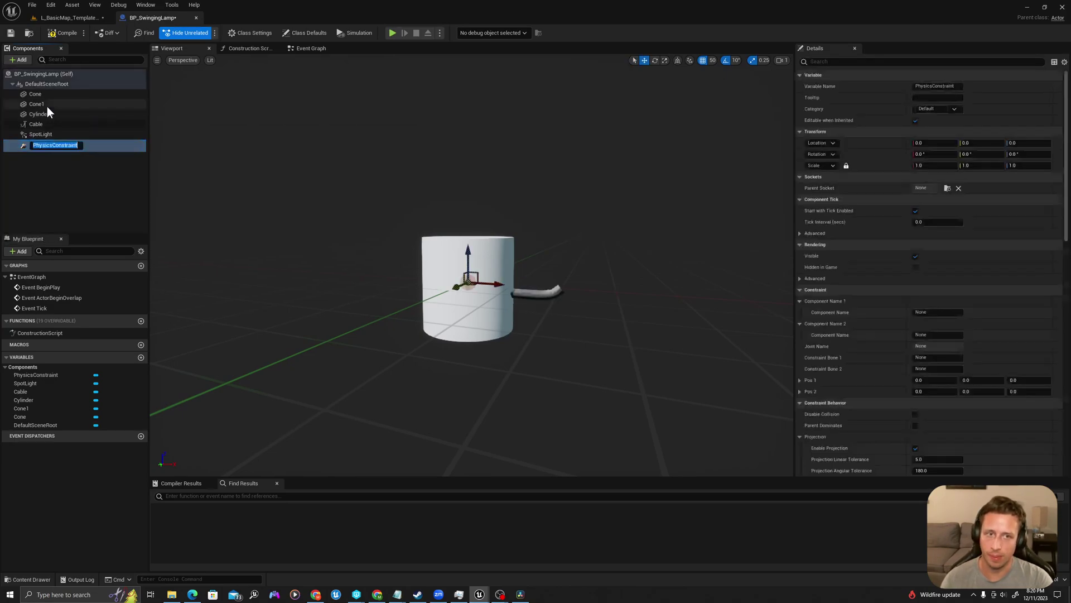
{"action": "key", "text": "Return"}
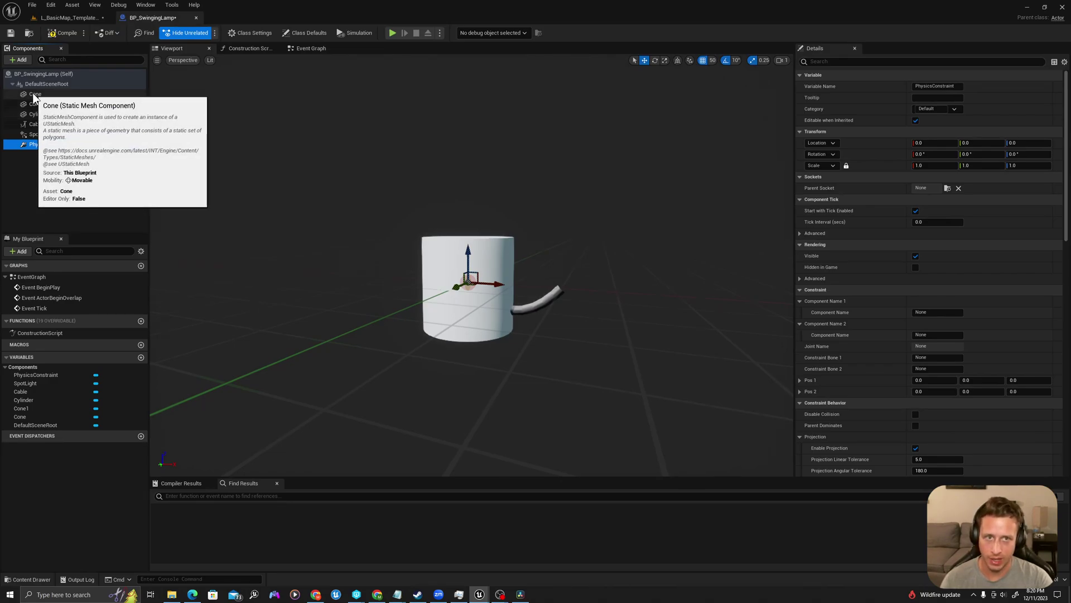
- Rename the original Cone component to Lamp
{"action": "left_click", "coordinate": [36, 94]}
{"action": "key", "text": "F2"}
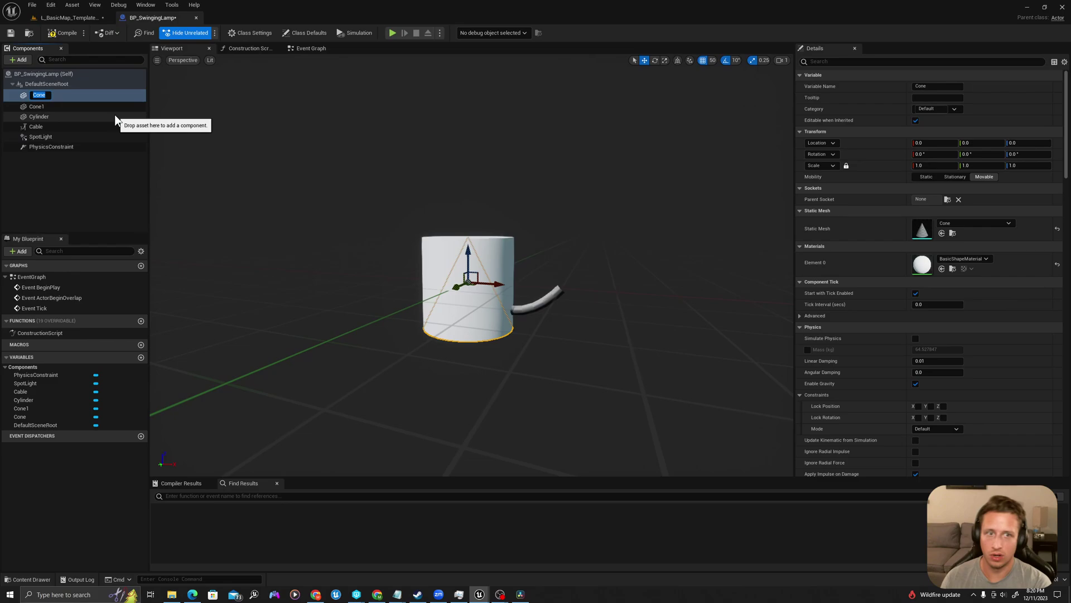
{"action": "type", "text": "Lamp"}
{"action": "key", "text": "Return"}
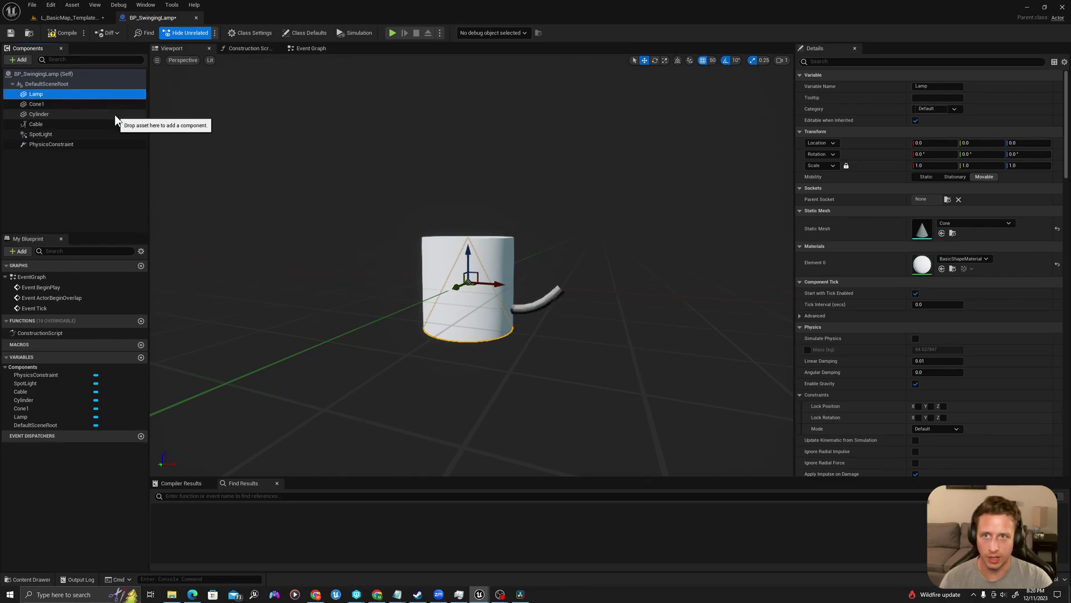
- Rename the Cone1 component to AttachmentPoint
{"action": "left_click", "coordinate": [43, 104]}
{"action": "key", "text": "F2"}
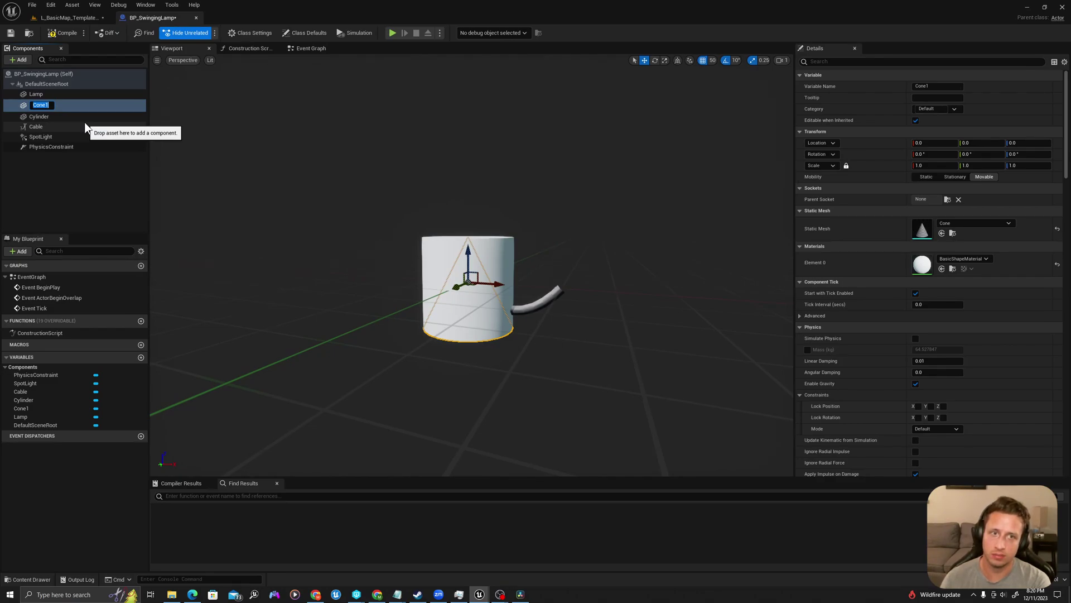
{"action": "type", "text": "AttachmentPoint"}
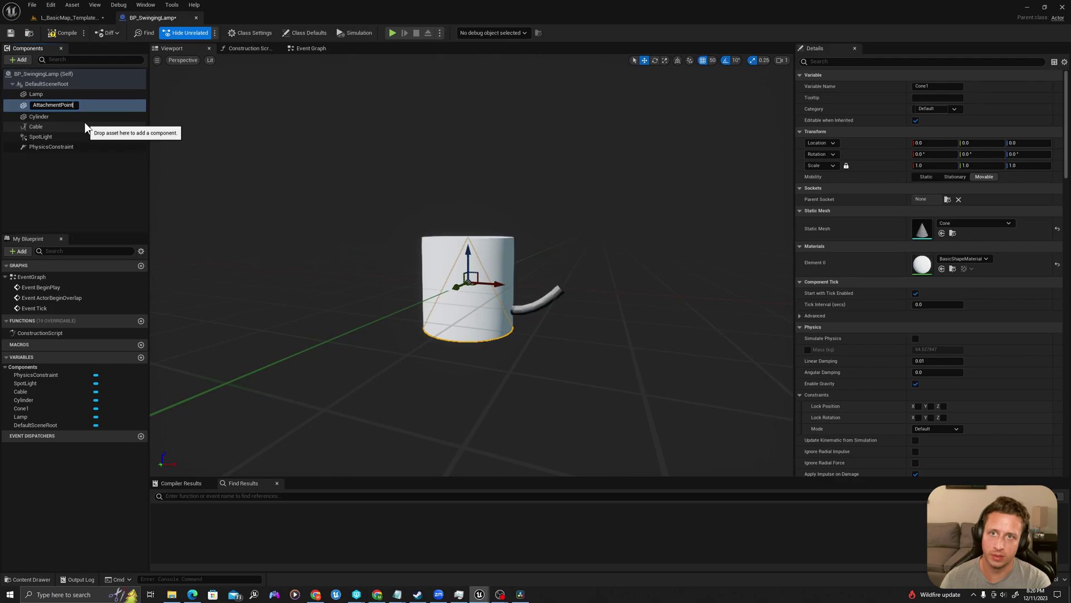
{"action": "key", "text": "Return"}
- Rename the Cylinder component to LampCylinder
{"action": "left_click", "coordinate": [45, 113]}
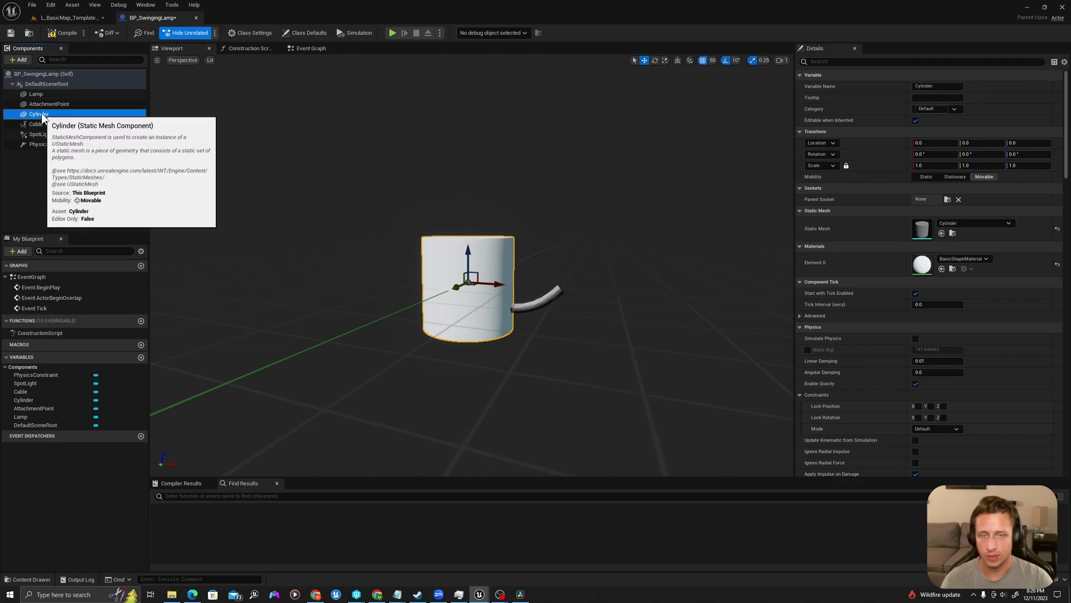
{"action": "key", "text": "F2"}
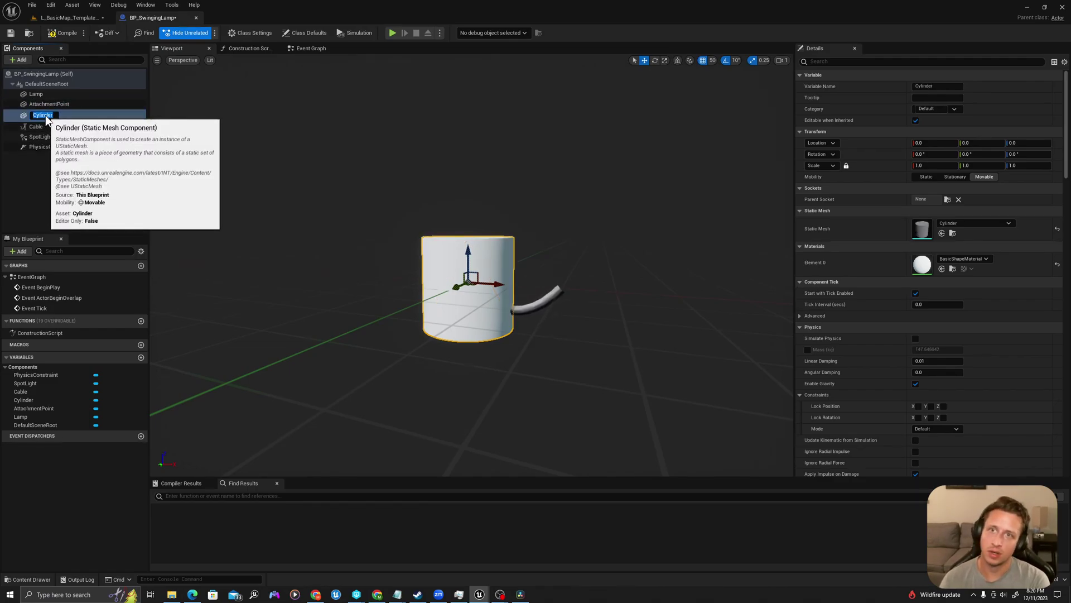
{"action": "type", "text": "LampS"}
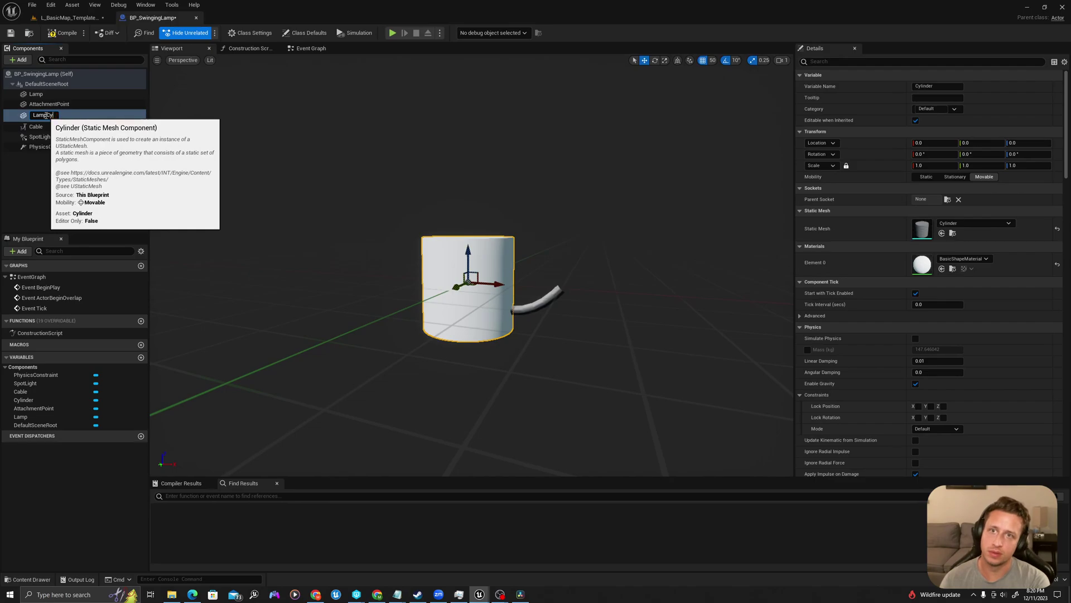
{"action": "key", "text": "Return"}
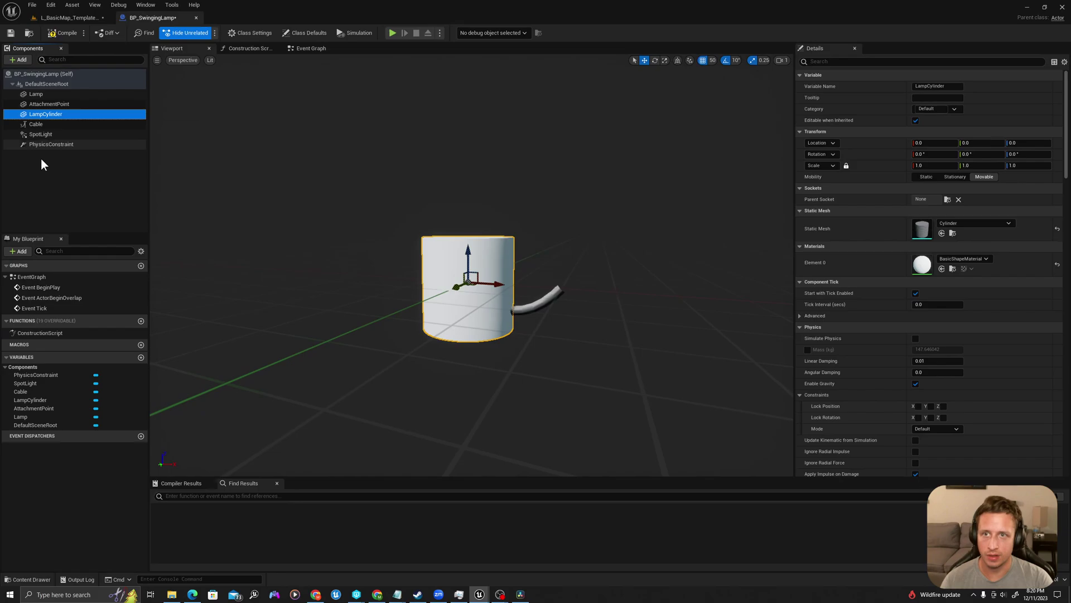
- Move the Lamp cone straight down to a Z location of -200
{"action": "left_click", "coordinate": [56, 94]}
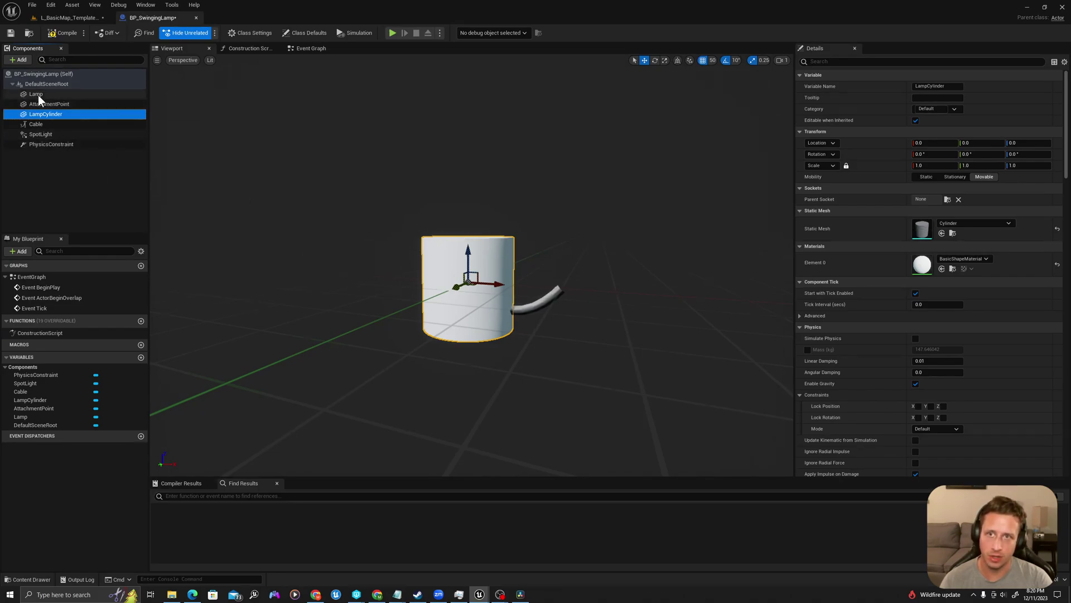
{"action": "scroll", "coordinate": [390, 223], "scroll_direction": "down", "scroll_amount": 3}
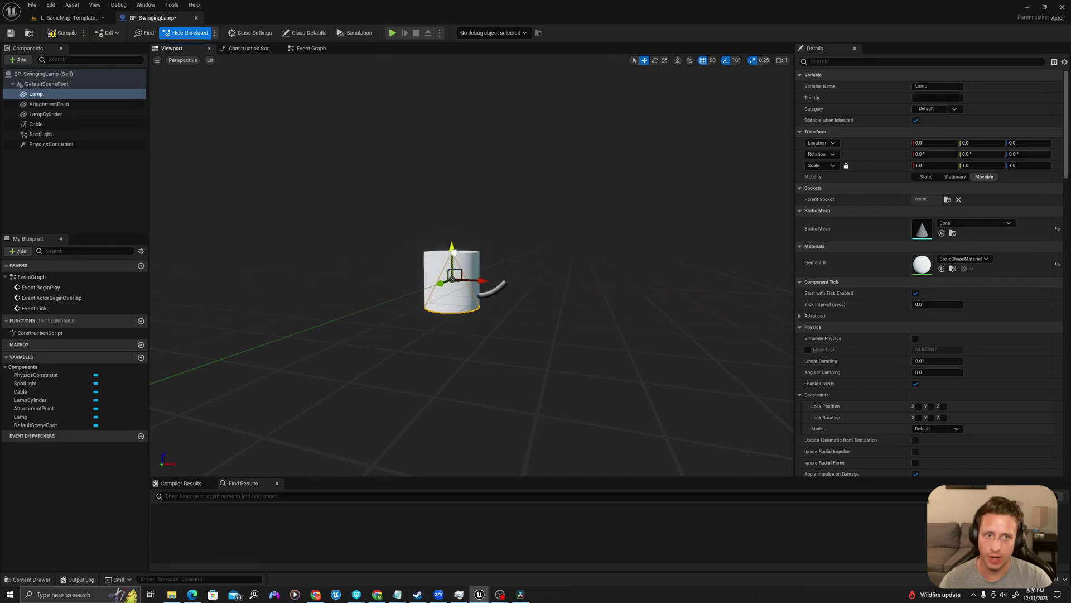
{"action": "left_click_drag", "start_coordinate": [453, 252], "coordinate": [452, 365]}
{"action": "right_click_drag", "start_coordinate": [445, 345], "coordinate": [440, 276]}
- Move LampCylinder straight down to a Z location of -150, over the upper part of the Lamp cone
{"action": "left_click", "coordinate": [489, 246]}
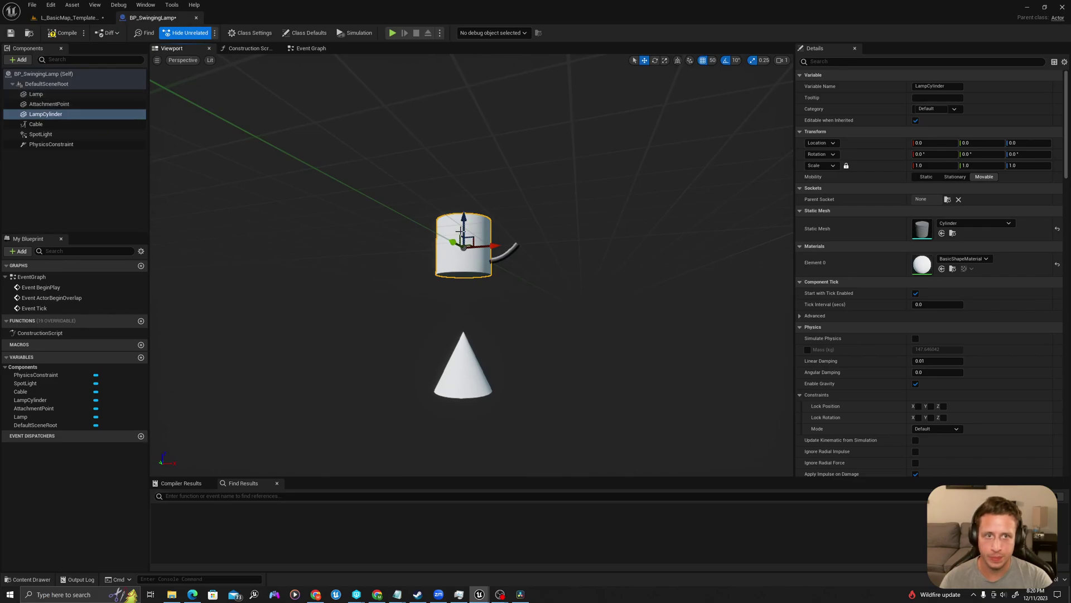
{"action": "left_click", "coordinate": [49, 104]}
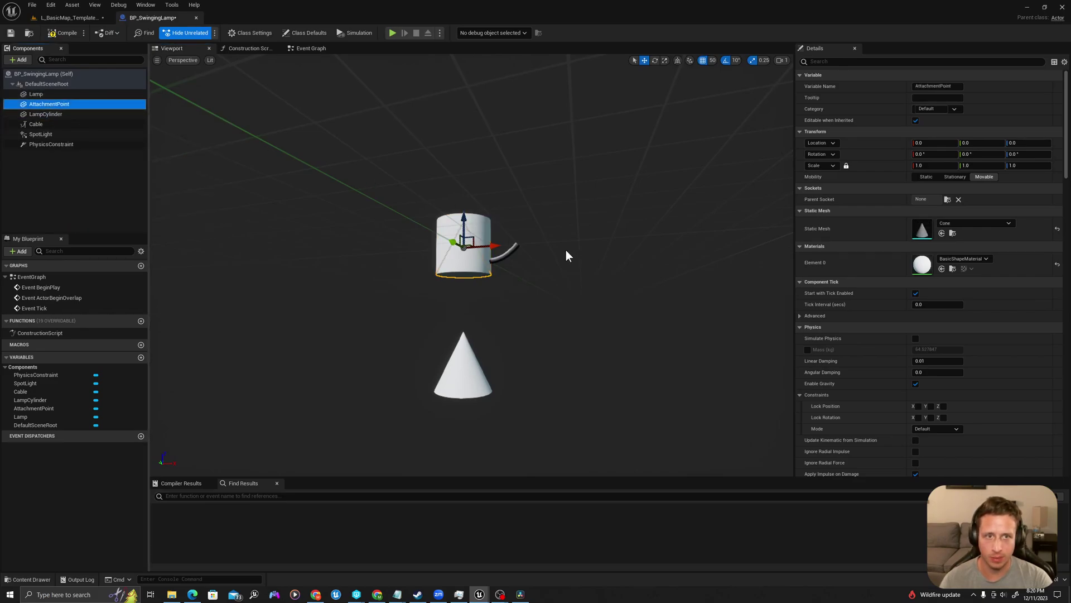
{"action": "left_click", "coordinate": [451, 223]}
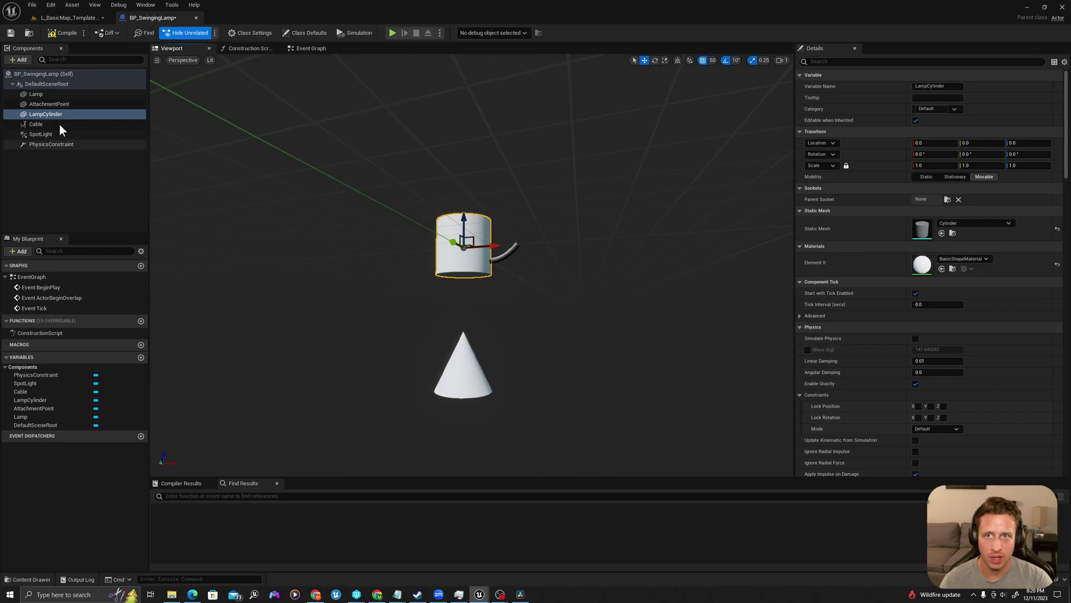
{"action": "left_click_drag", "start_coordinate": [465, 218], "coordinate": [410, 307]}
{"action": "mouse_move", "coordinate": [498, 305]}
{"action": "right_mouse_down"}
{"action": "mouse_move", "coordinate": [497, 324]}
{"action": "mouse_move", "coordinate": [499, 305]}
{"action": "right_mouse_up"}
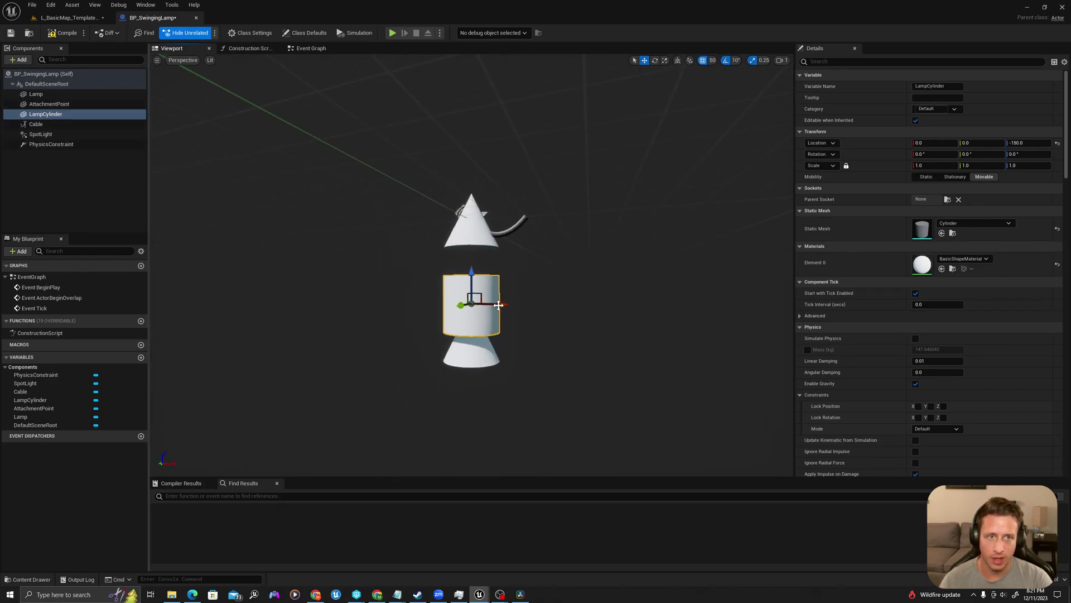
- Set the position grid snap to 10 and scale the Lamp cone uniformly to 0.75
{"action": "left_click", "coordinate": [712, 60]}
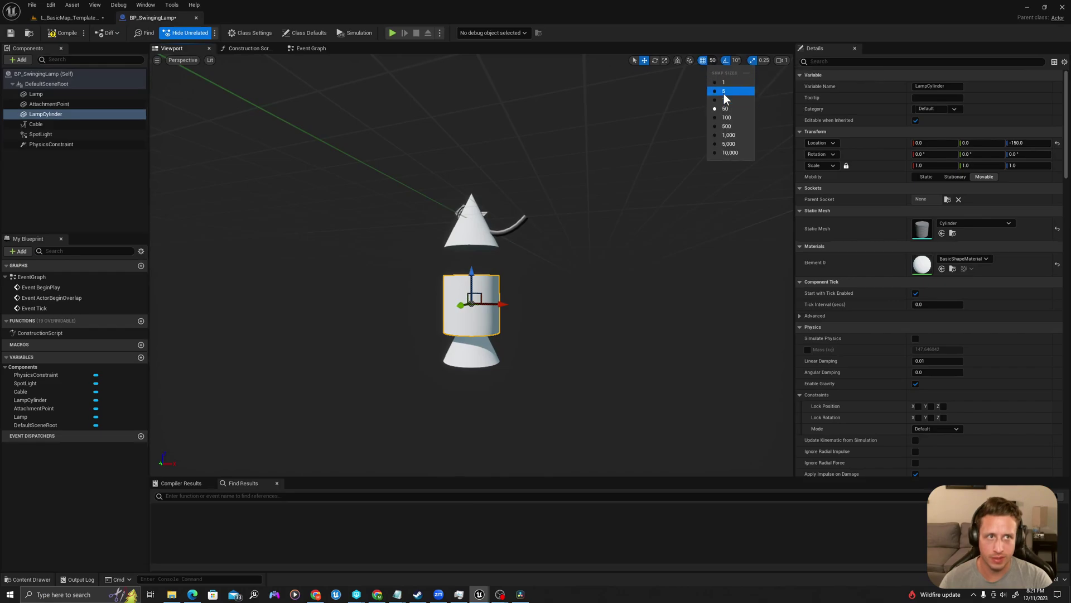
{"action": "left_click", "coordinate": [725, 101]}
{"action": "left_click", "coordinate": [480, 351]}
{"action": "key", "text": "f"}
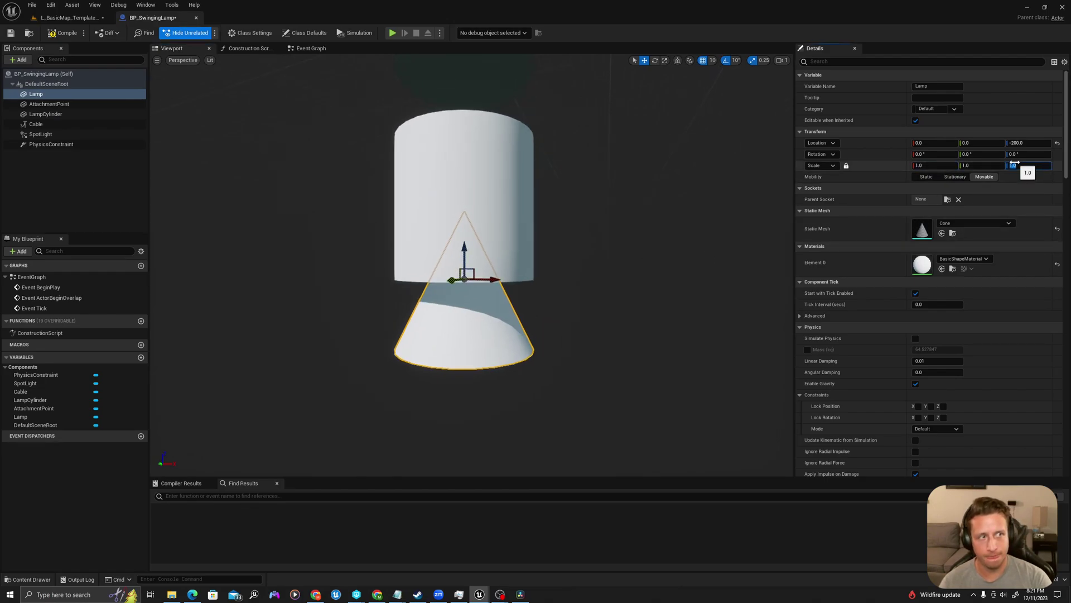
{"action": "type", "text": "0.75"}
{"action": "key", "text": "Return"}
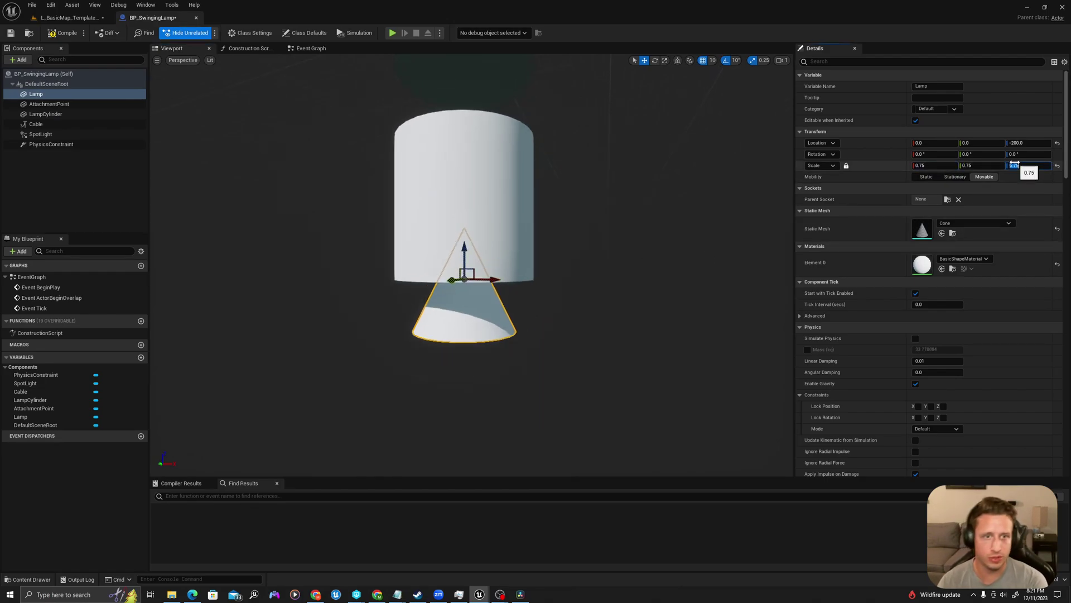
- Unlock the Lamp's proportional scaling and set its X and Y scale to 1, keeping Z at 0.75
{"action": "left_click", "coordinate": [846, 166]}
{"action": "left_click", "coordinate": [926, 165]}
{"action": "type", "text": "1"}
{"action": "key", "text": "Tab"}
{"action": "type", "text": "1"}
{"action": "key", "text": "Tab"}
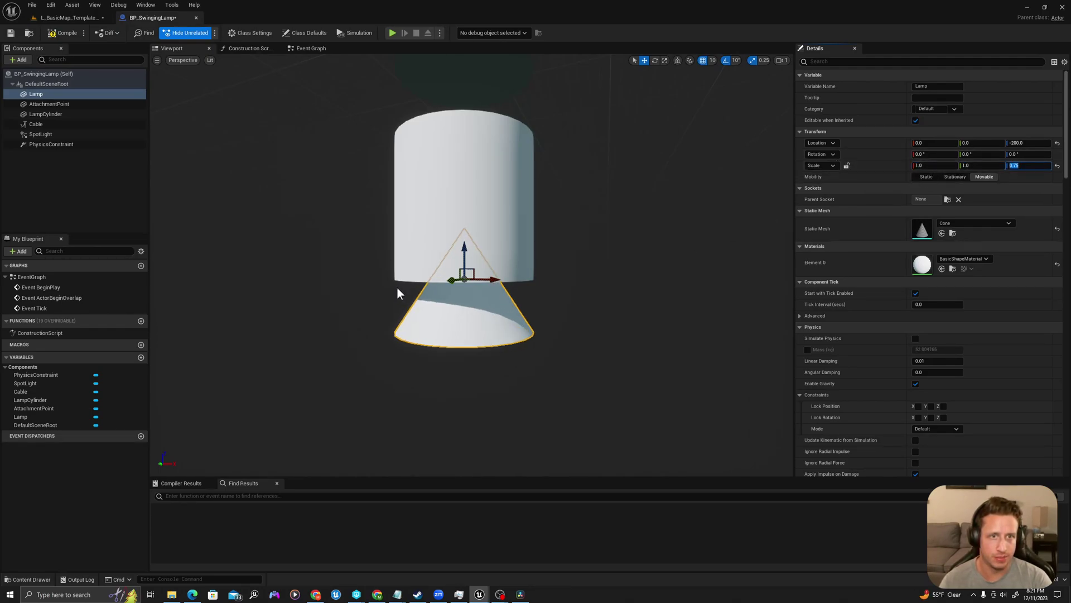
- Set the LampCylinder's scale to 0.3 in X, 0.3 in Y and 0.2 in Z
{"action": "left_click", "coordinate": [492, 199]}
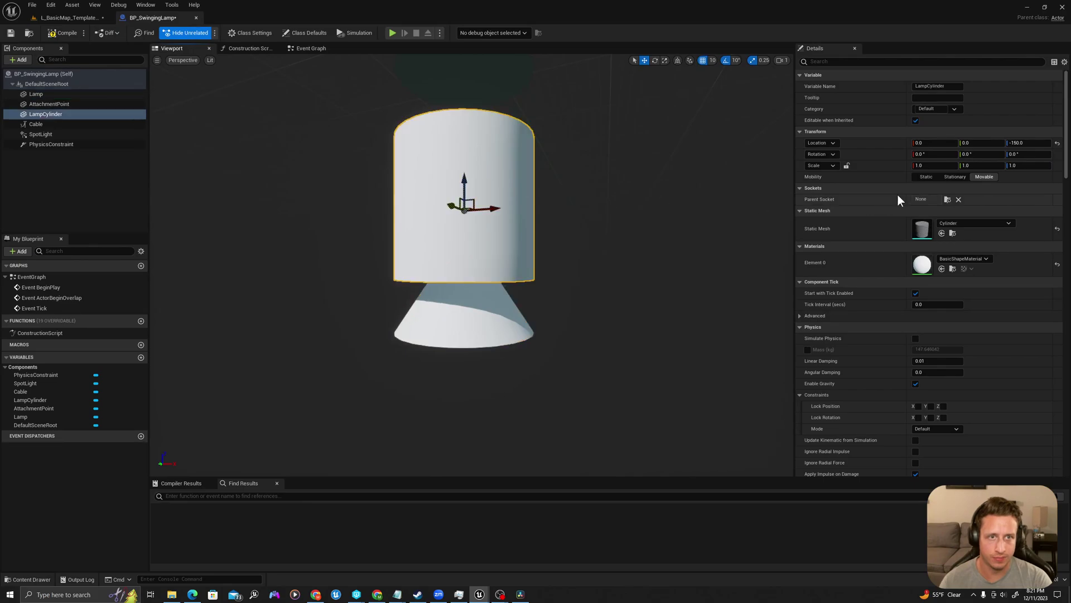
{"action": "left_click", "coordinate": [943, 169]}
{"action": "type", "text": ".3"}
{"action": "key", "text": "Tab"}
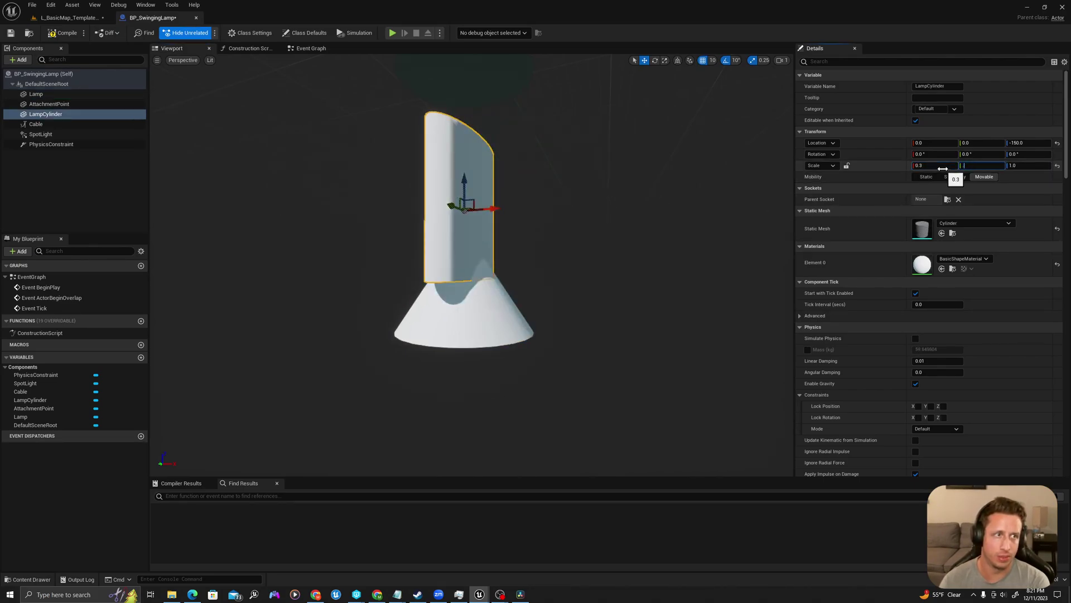
{"action": "type", "text": ".3"}
{"action": "key", "text": "Tab"}
{"action": "type", "text": ".2"}
{"action": "key", "text": "Tab"}
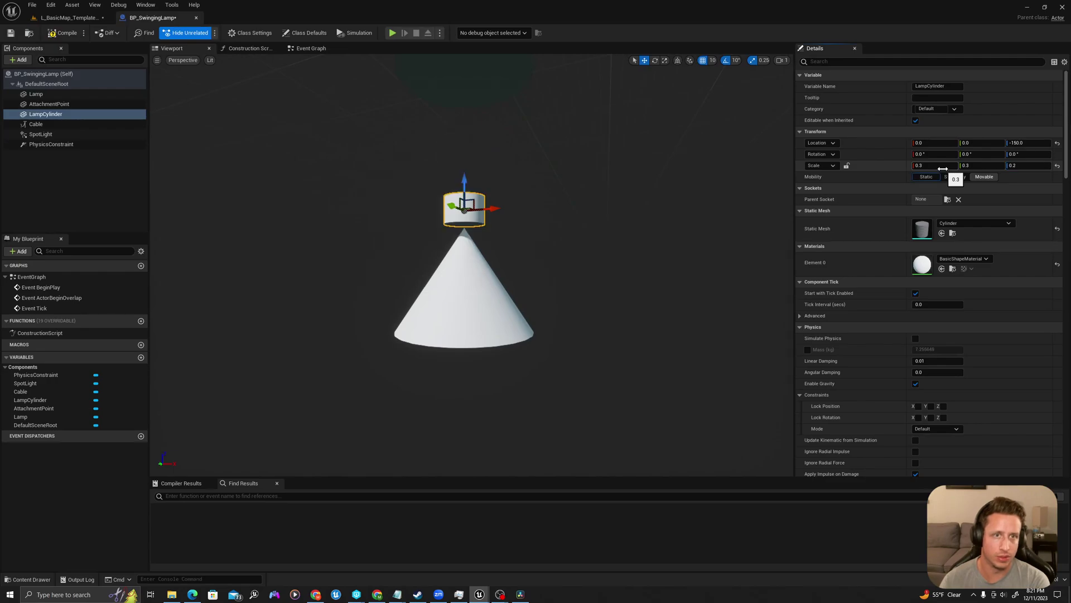
- Lower LampCylinder to a Z location of -170 so it caps the tip of the Lamp cone, and check the fit
{"action": "left_click_drag", "start_coordinate": [465, 182], "coordinate": [467, 217]}
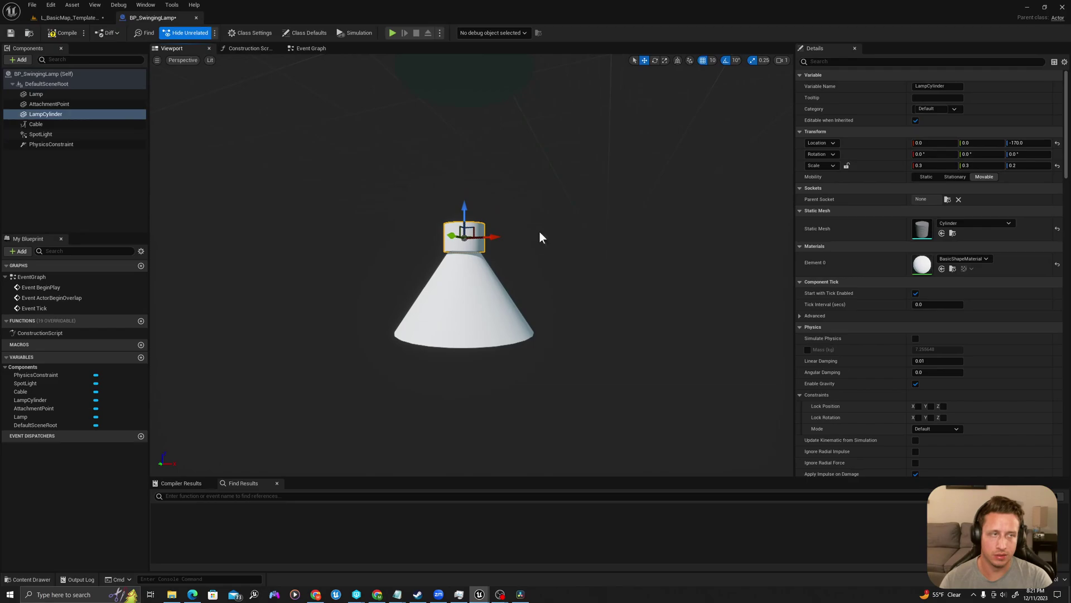
{"action": "key", "text": "f"}
{"action": "scroll", "coordinate": [467, 227], "scroll_direction": "down", "scroll_amount": 3}
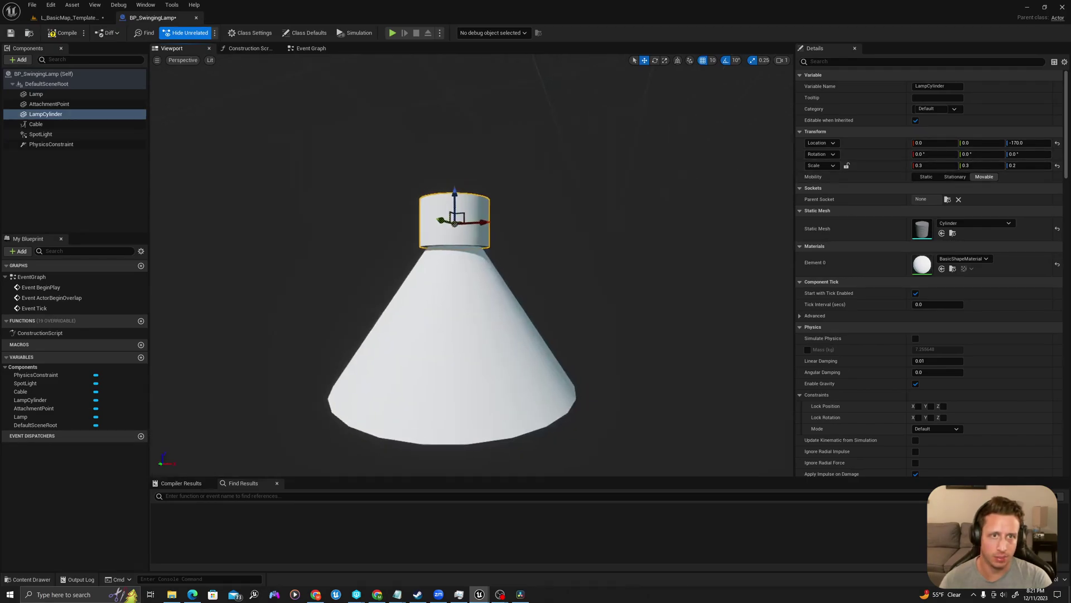
{"action": "middle_click_drag", "start_coordinate": [469, 231], "coordinate": [480, 157]}
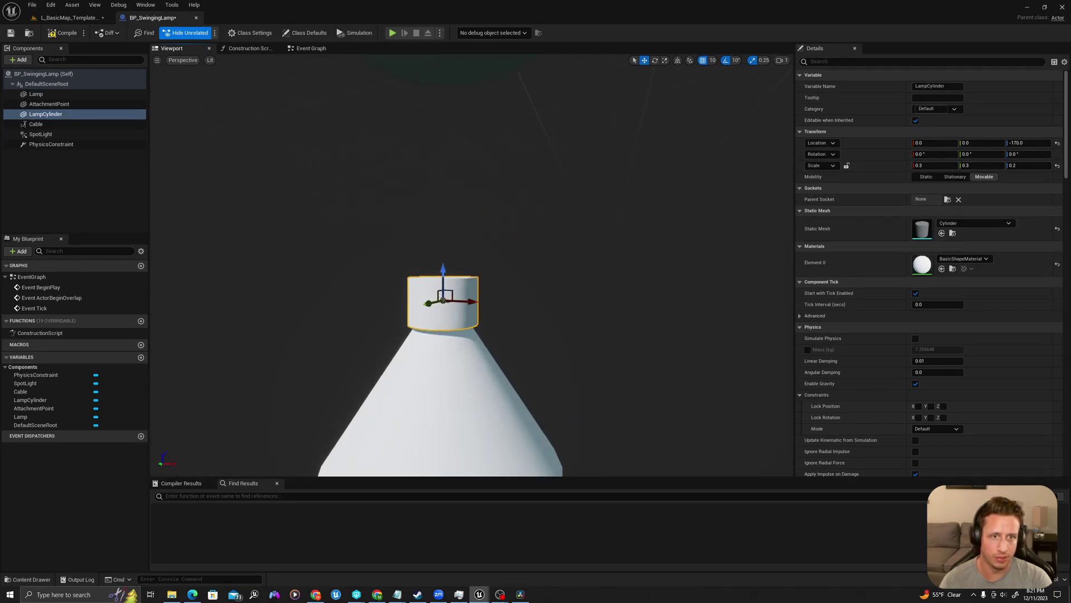
{"action": "left_click", "coordinate": [480, 368]}
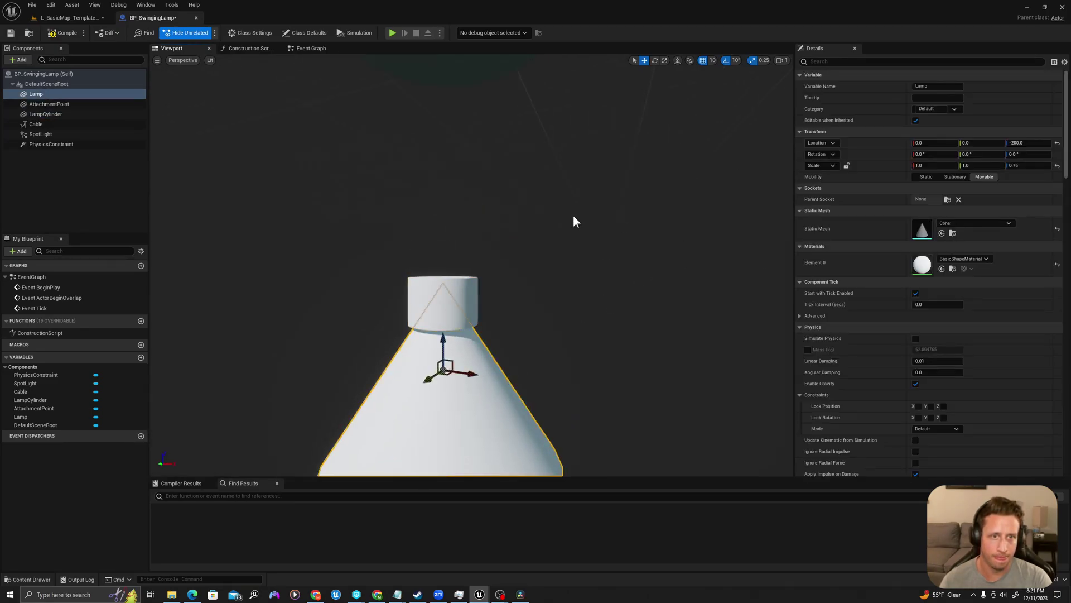
{"action": "middle_click_drag", "start_coordinate": [457, 240], "coordinate": [477, 295]}
{"action": "left_click", "coordinate": [430, 230]}
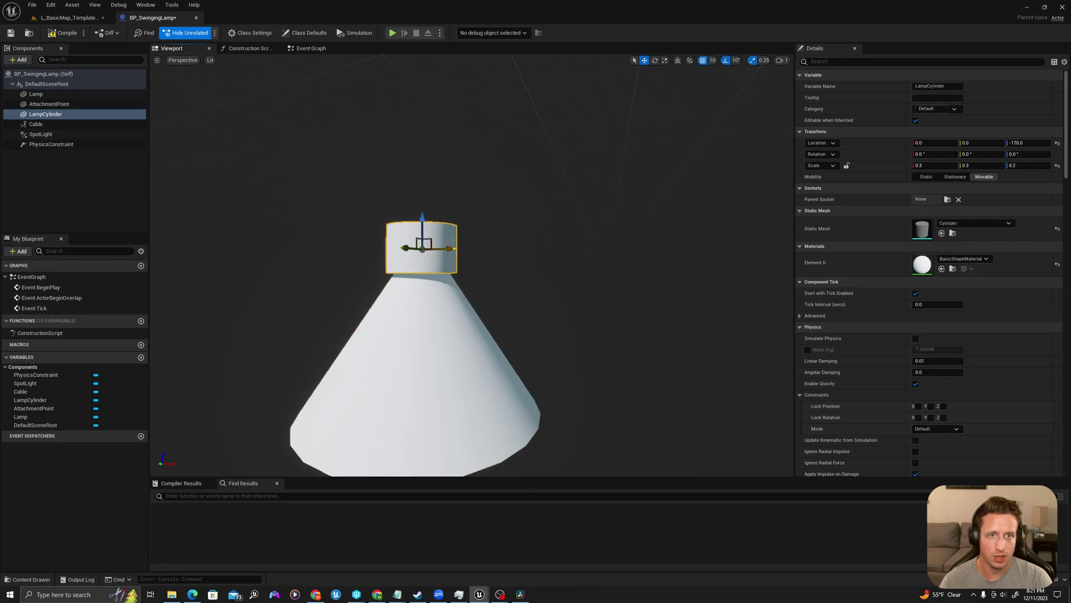
{"action": "middle_click_drag", "start_coordinate": [402, 249], "coordinate": [447, 232]}
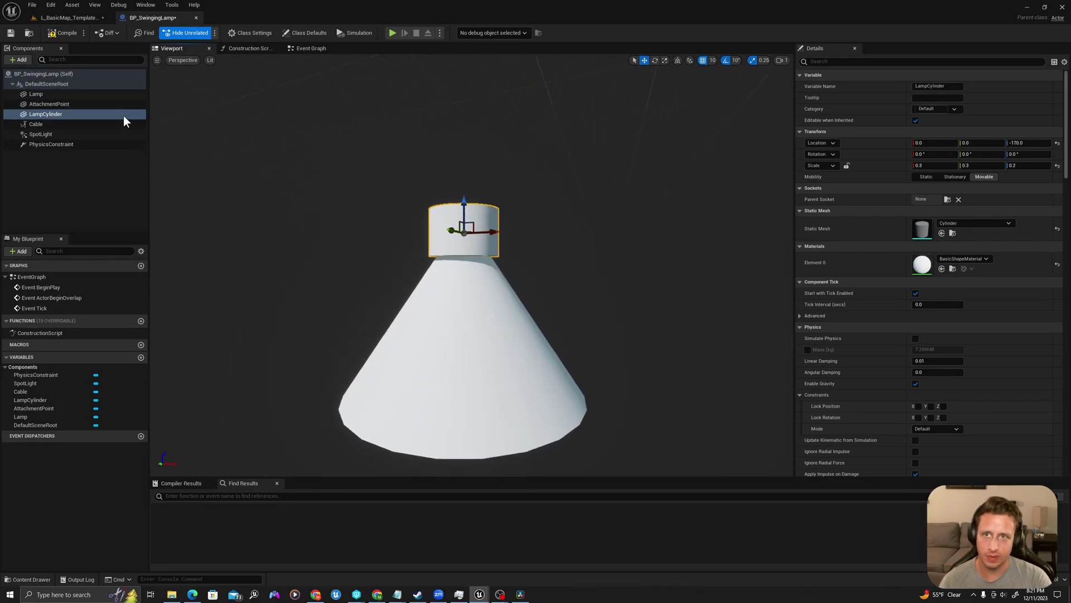
- Try nesting the Cable component under AttachmentPoint, and undo the reparenting
{"action": "left_click", "coordinate": [44, 124]}
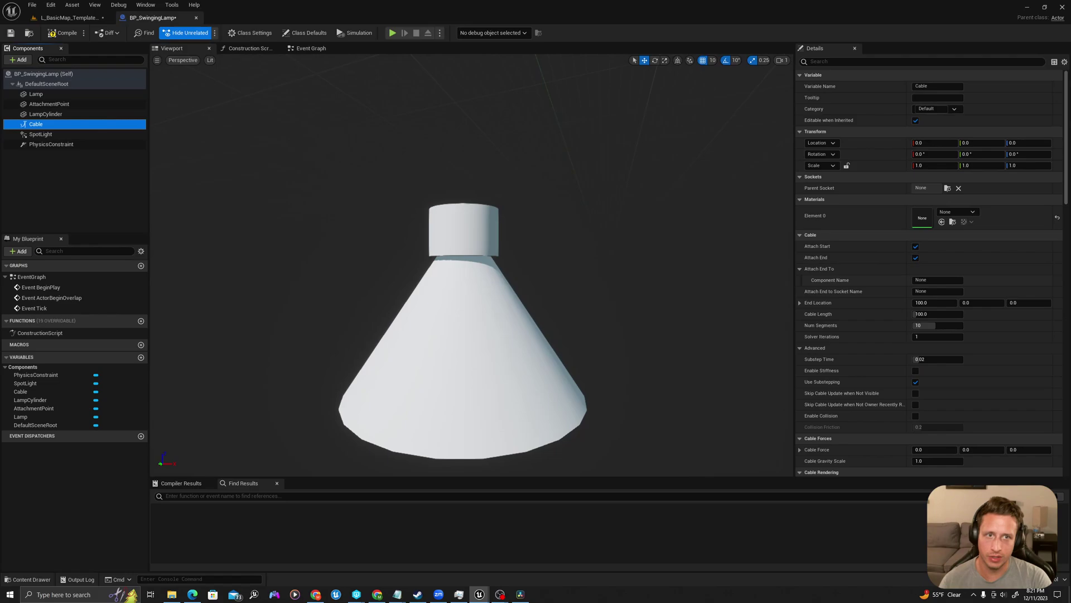
{"action": "scroll", "coordinate": [472, 246], "scroll_direction": "down", "scroll_amount": 5}
{"action": "middle_click_drag", "start_coordinate": [480, 245], "coordinate": [472, 355]}
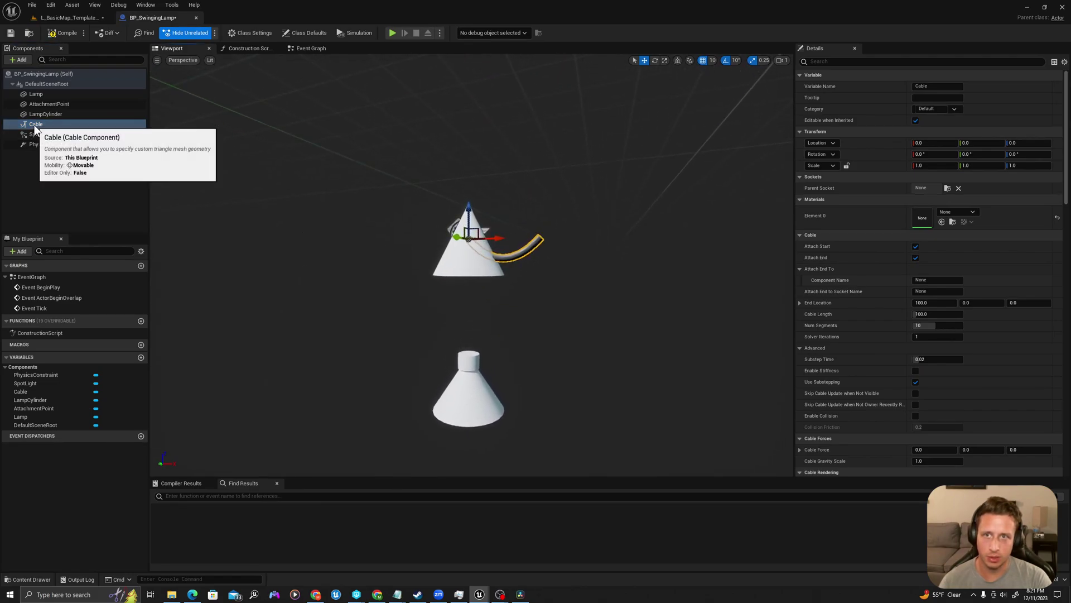
{"action": "left_click_drag", "start_coordinate": [35, 129], "coordinate": [44, 105]}
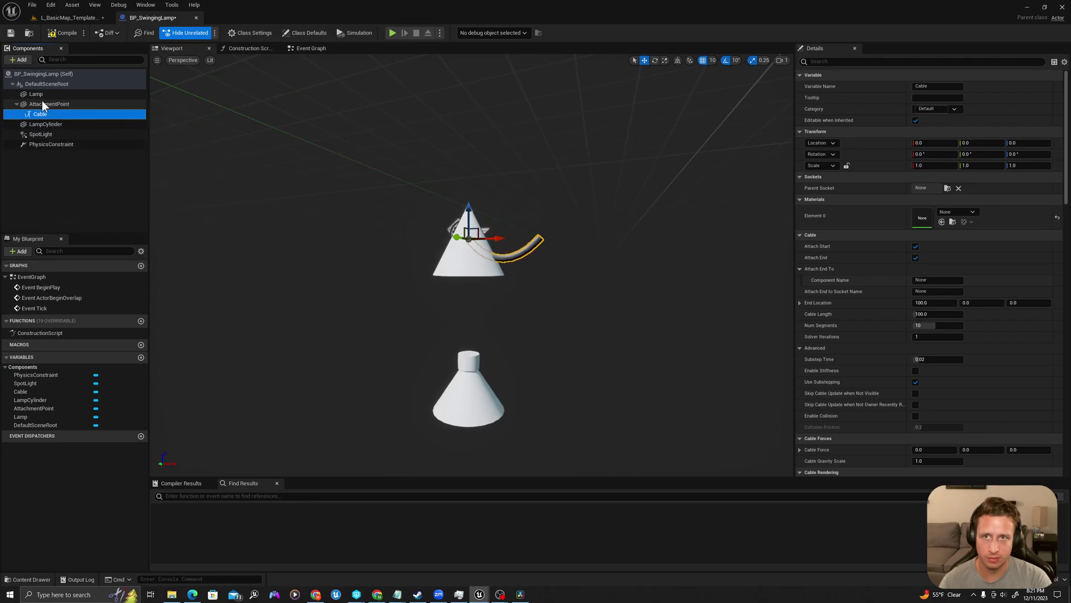
{"action": "key", "text": "ctrl+z"}
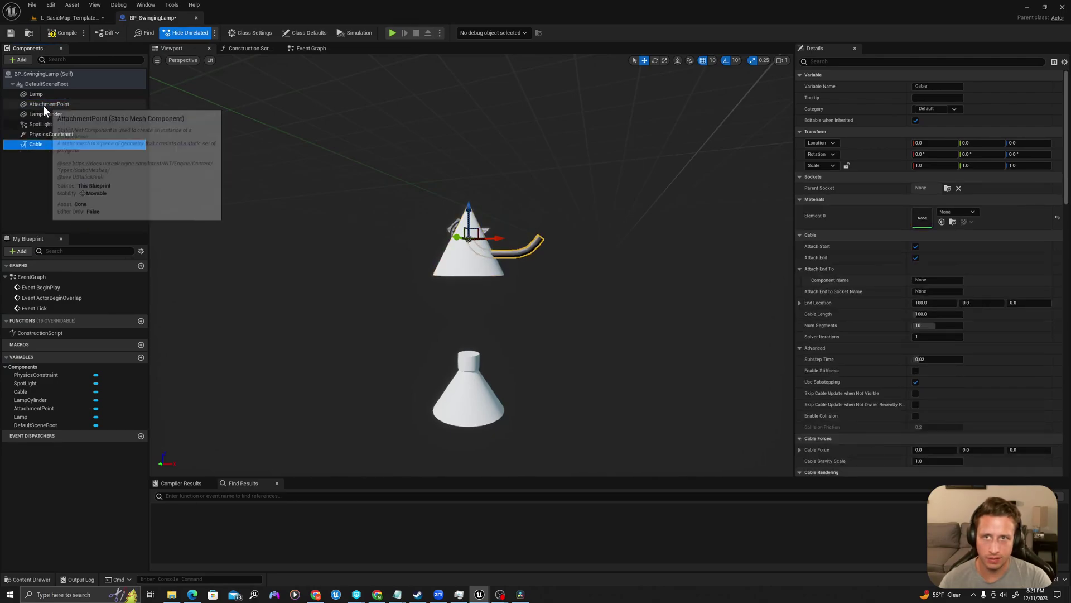
- Rotate the AttachmentPoint cone 180 degrees so that its tip points down toward the lamp
{"action": "left_click", "coordinate": [43, 105]}
{"action": "key", "text": "e"}
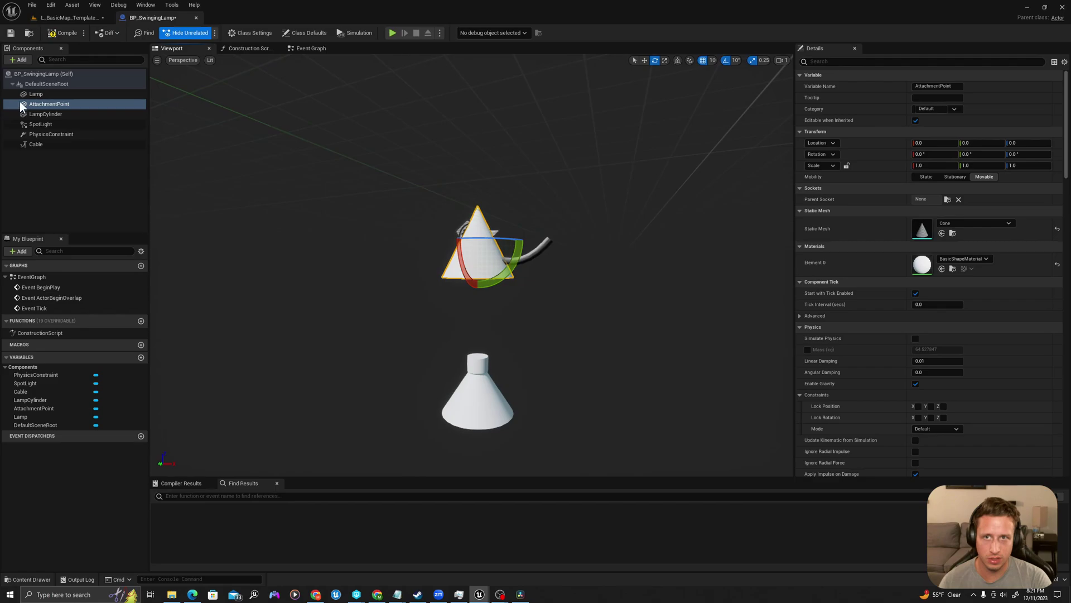
{"action": "mouse_move", "coordinate": [510, 273]}
{"action": "left_mouse_down"}
{"action": "mouse_move", "coordinate": [519, 282]}
{"action": "mouse_move", "coordinate": [527, 268]}
{"action": "mouse_move", "coordinate": [515, 265]}
{"action": "left_mouse_up"}
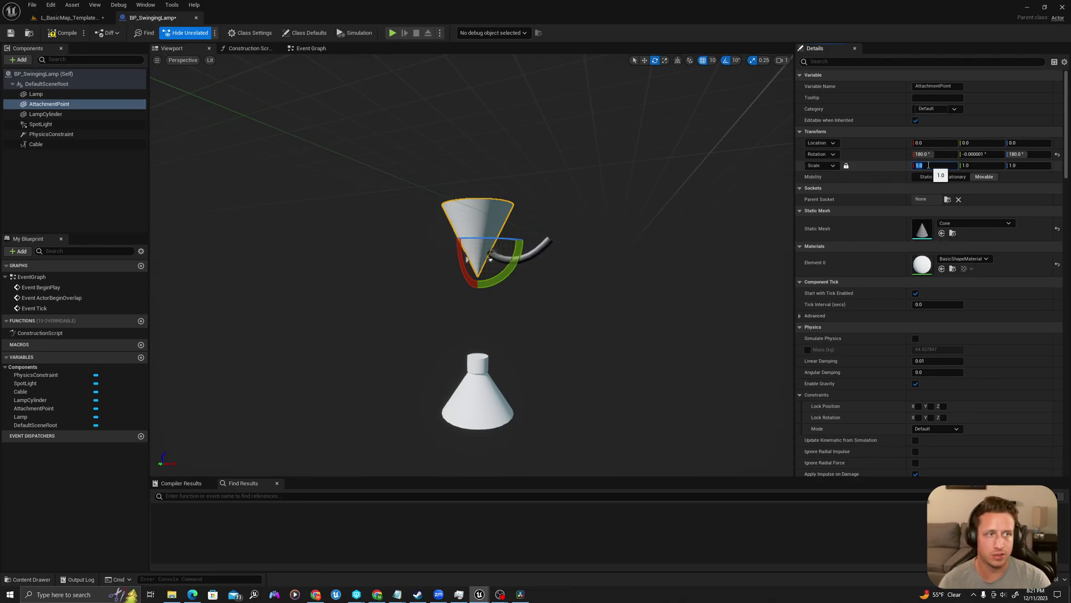
- Scale the AttachmentPoint cone uniformly with locked proportions, trying 0.3 and settling on 0.4
{"action": "type", "text": "0.3"}
{"action": "key", "text": "Tab"}
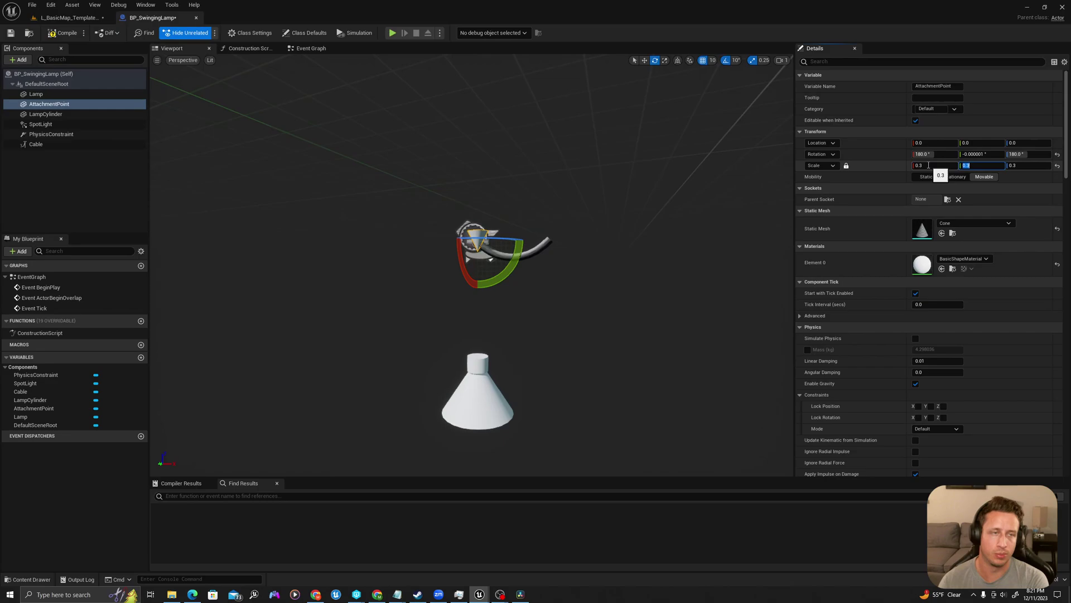
{"action": "mouse_move", "coordinate": [720, 191]}
{"action": "right_mouse_down"}
{"action": "mouse_move", "coordinate": [722, 211]}
{"action": "mouse_move", "coordinate": [720, 191]}
{"action": "right_mouse_up"}
{"action": "key", "text": "w"}
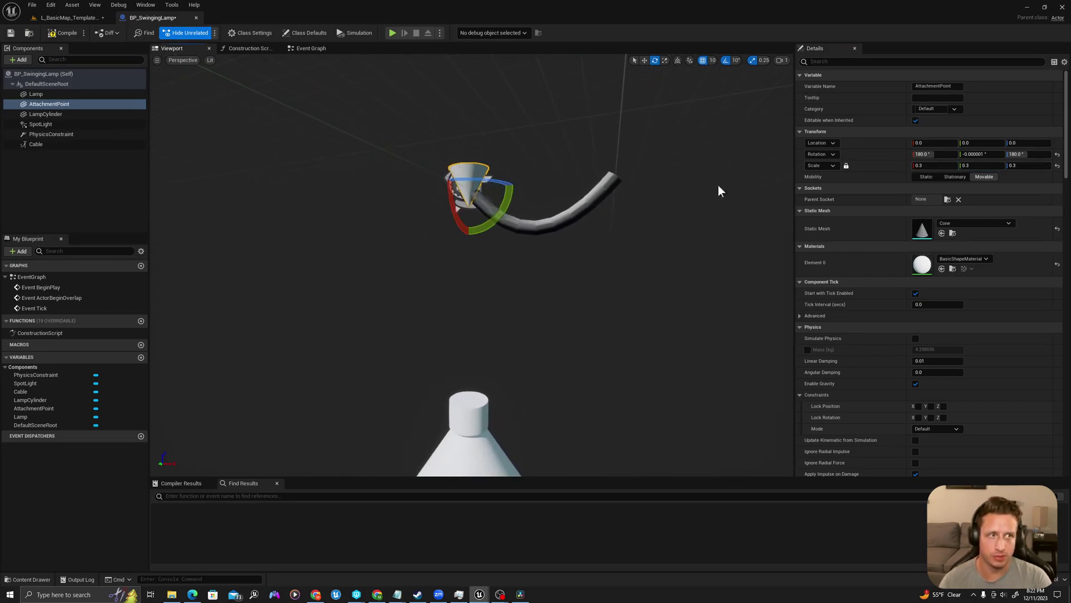
{"action": "left_click", "coordinate": [943, 166]}
{"action": "type", "text": ".3"}
{"action": "key", "text": "Tab"}
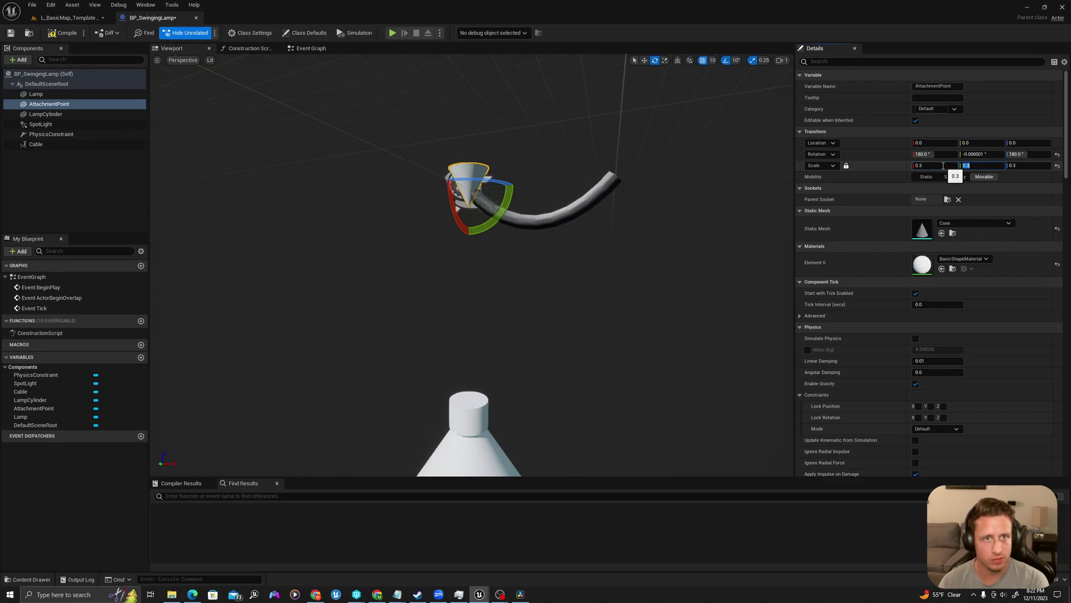
{"action": "type", "text": "0.4"}
{"action": "key", "text": "Return"}
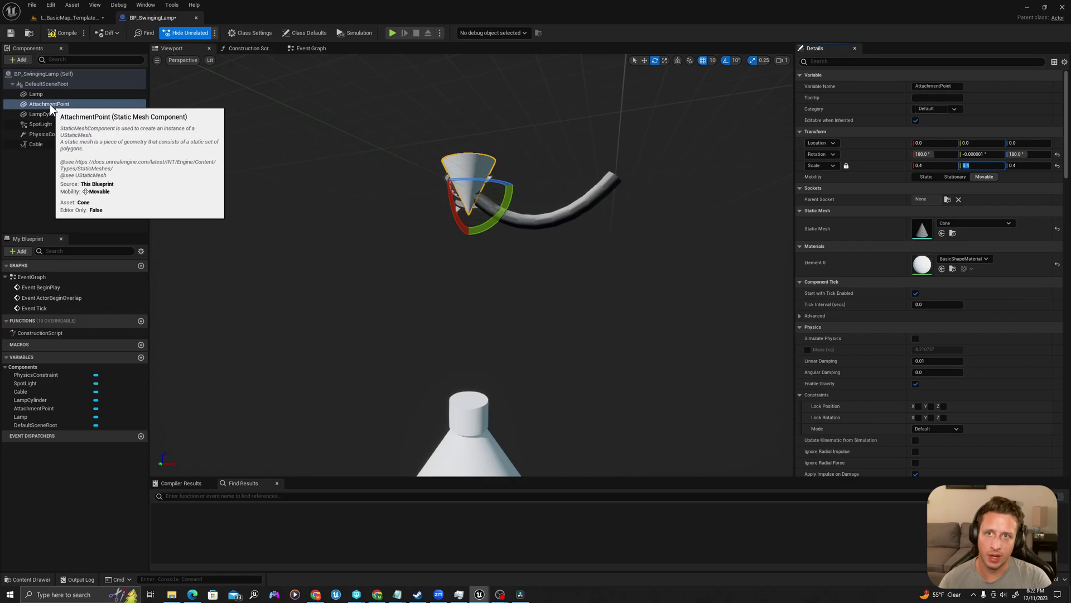
- Nest Cable under AttachmentPoint, and nest SpotLight and LampCylinder under Lamp in the component hierarchy
{"action": "left_click_drag", "start_coordinate": [39, 146], "coordinate": [64, 106]}
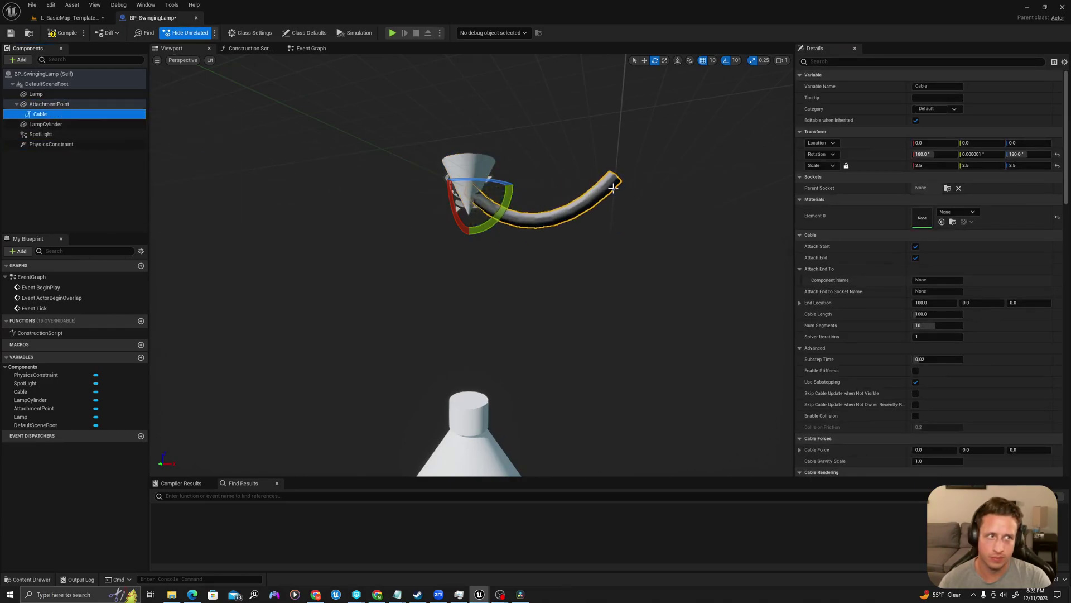
{"action": "left_click", "coordinate": [38, 134]}
{"action": "mouse_move", "coordinate": [223, 168]}
{"action": "right_mouse_down"}
{"action": "mouse_move", "coordinate": [238, 168]}
{"action": "mouse_move", "coordinate": [217, 170]}
{"action": "right_mouse_up"}
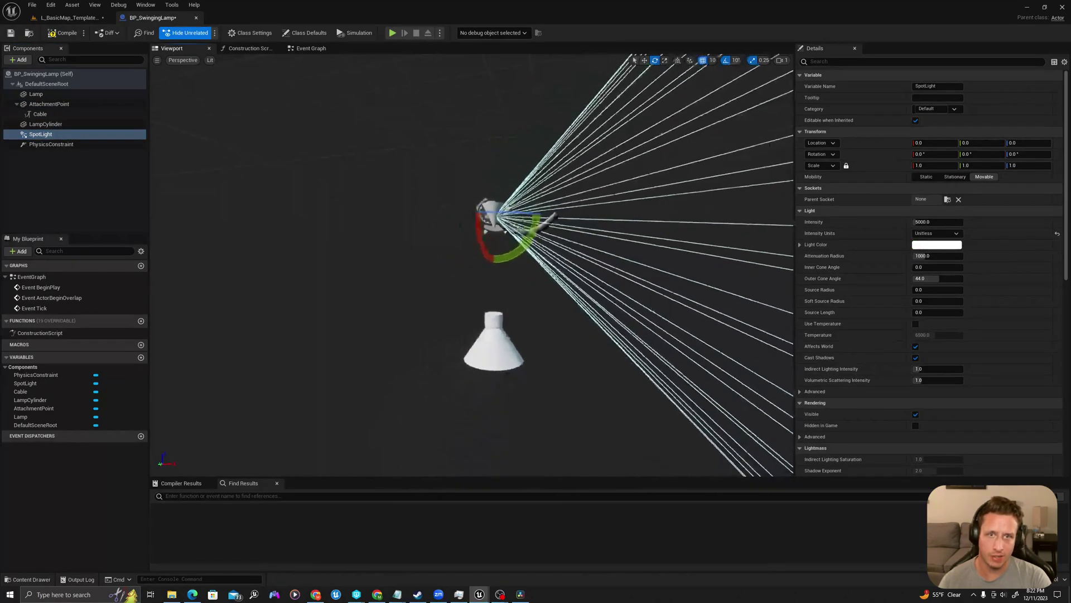
{"action": "left_click_drag", "start_coordinate": [39, 135], "coordinate": [36, 99]}
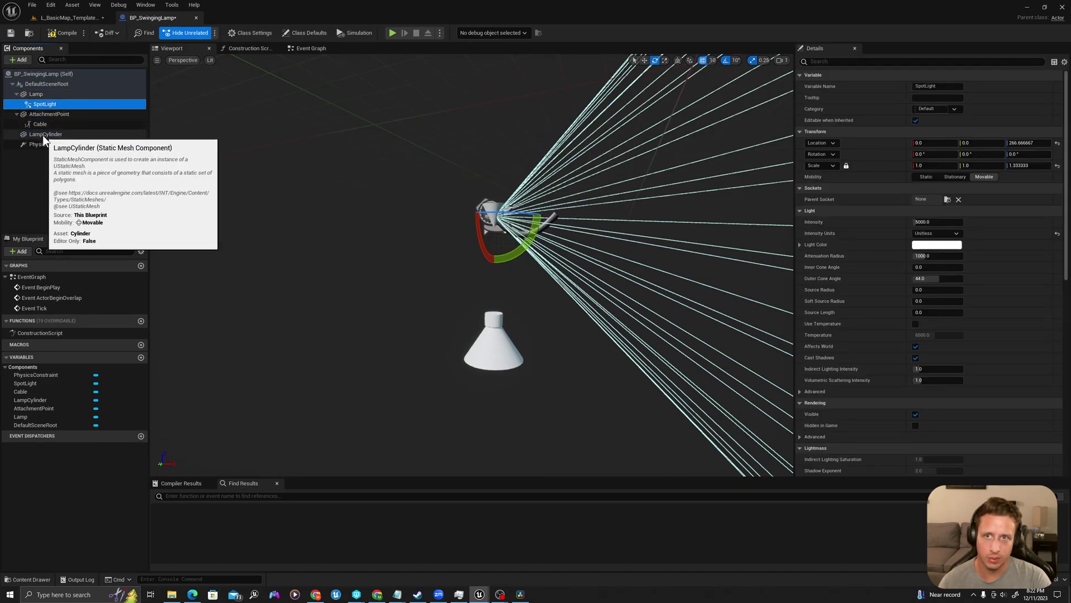
{"action": "left_click_drag", "start_coordinate": [43, 135], "coordinate": [35, 95]}
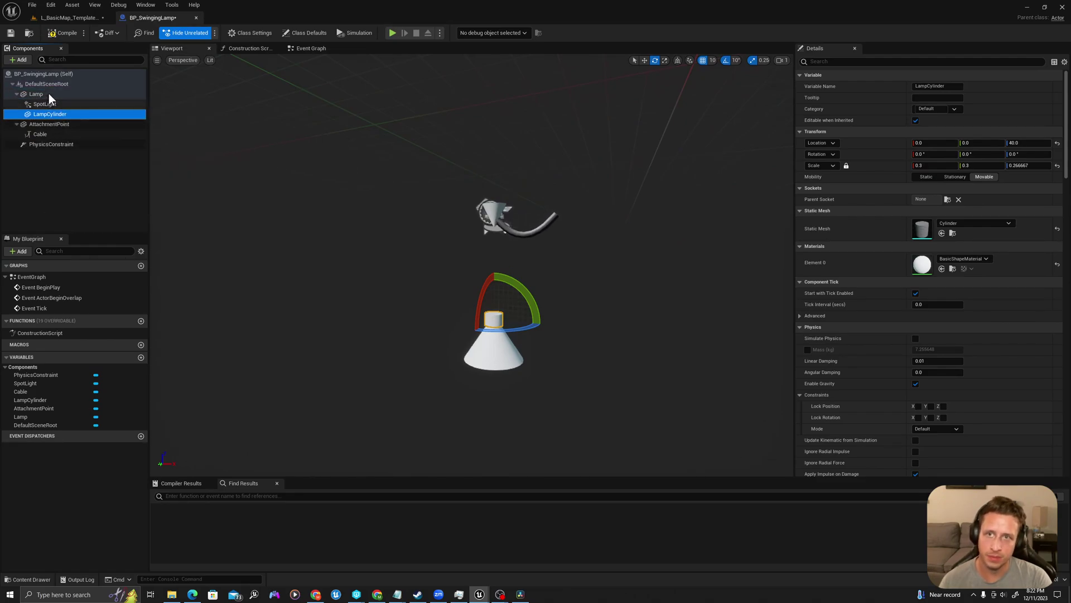
- Reset the SpotLight's location and scale to their defaults so that it sits at the Lamp cone
{"action": "left_click", "coordinate": [49, 94]}
{"action": "left_click", "coordinate": [49, 105]}
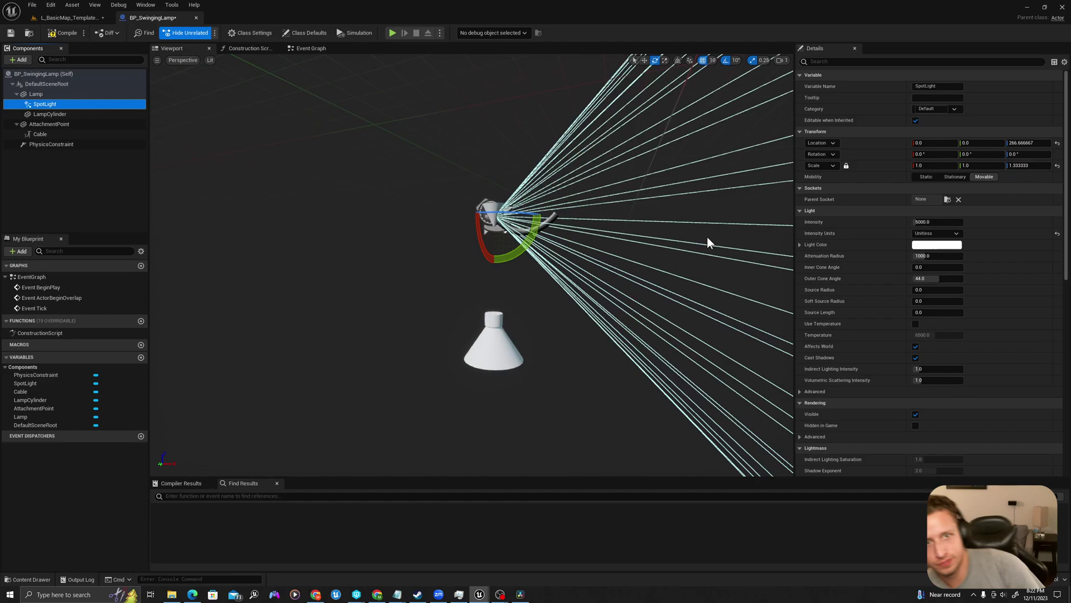
{"action": "left_click", "coordinate": [1057, 144]}
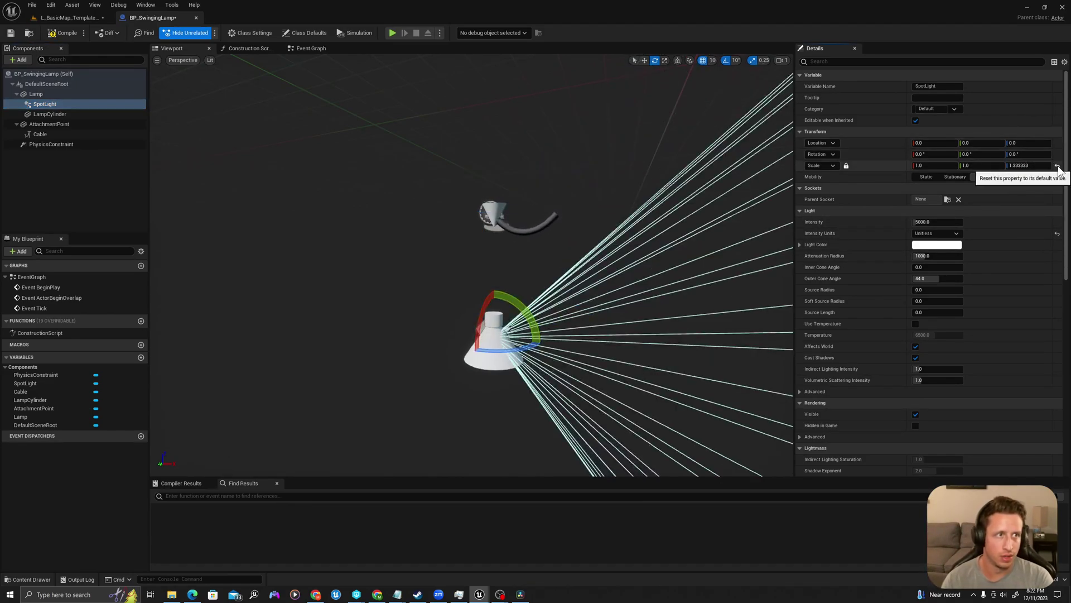
{"action": "left_click", "coordinate": [1056, 166]}
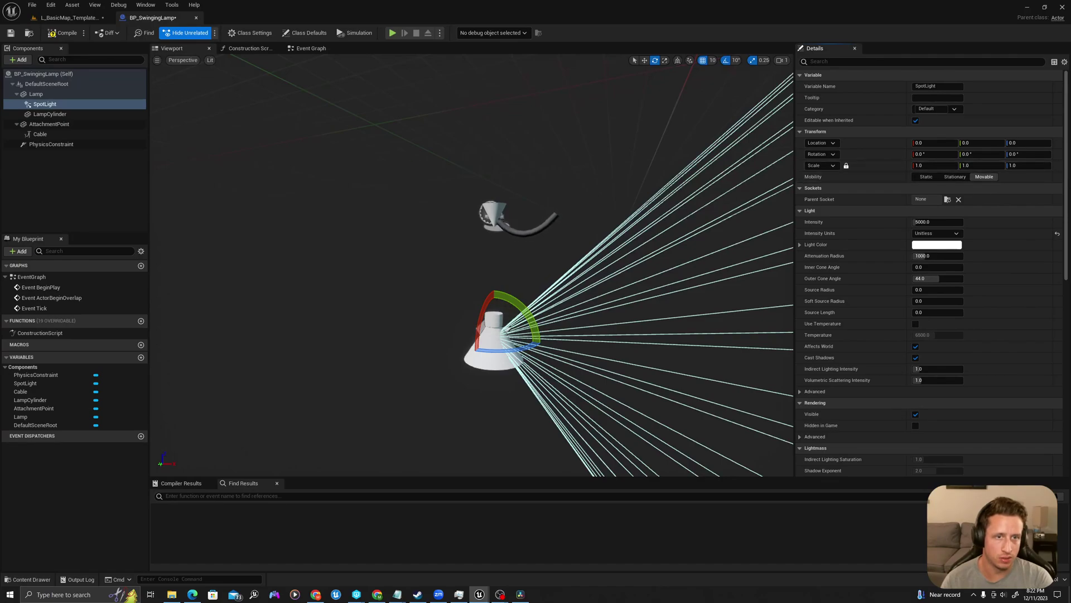
- Rotate the SpotLight to -90 degrees on Y so that its beam points straight down from the lamp
{"action": "mouse_move", "coordinate": [487, 211]}
{"action": "right_mouse_down"}
{"action": "mouse_move", "coordinate": [489, 229]}
{"action": "mouse_move", "coordinate": [487, 212]}
{"action": "right_mouse_up"}
{"action": "mouse_move", "coordinate": [533, 175]}
{"action": "left_mouse_down"}
{"action": "mouse_move", "coordinate": [558, 201]}
{"action": "mouse_move", "coordinate": [536, 234]}
{"action": "mouse_move", "coordinate": [531, 161]}
{"action": "left_mouse_up"}
{"action": "scroll", "coordinate": [531, 162], "scroll_direction": "up", "scroll_amount": 10}
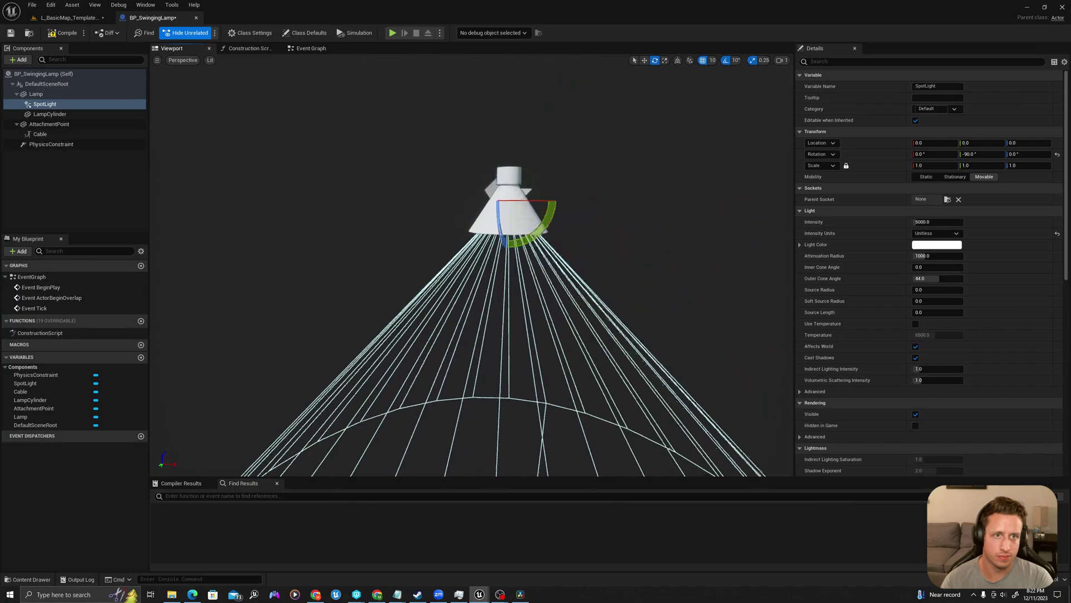
{"action": "mouse_move", "coordinate": [655, 220]}
{"action": "right_mouse_down"}
{"action": "mouse_move", "coordinate": [657, 237]}
{"action": "mouse_move", "coordinate": [656, 221]}
{"action": "right_mouse_up"}
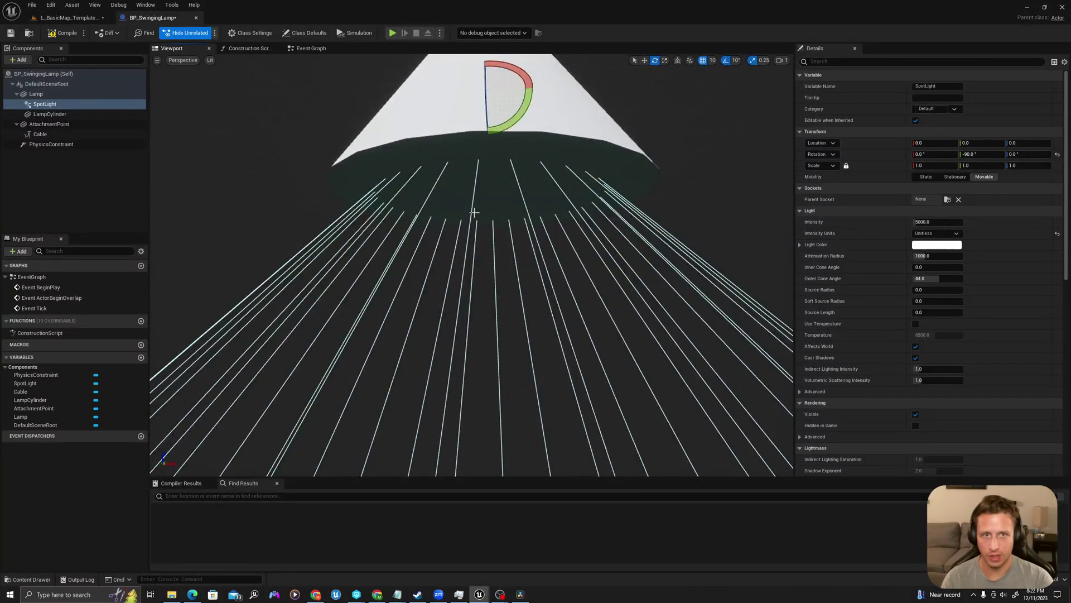
{"action": "scroll", "coordinate": [535, 142], "scroll_direction": "down", "scroll_amount": 5}
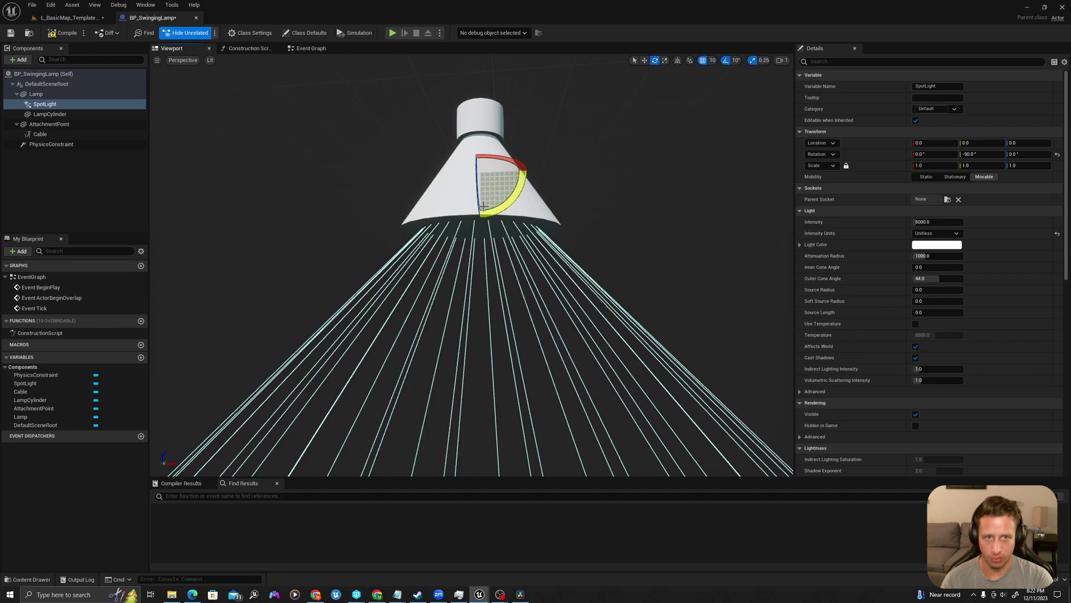
{"action": "double_click", "coordinate": [37, 104]}
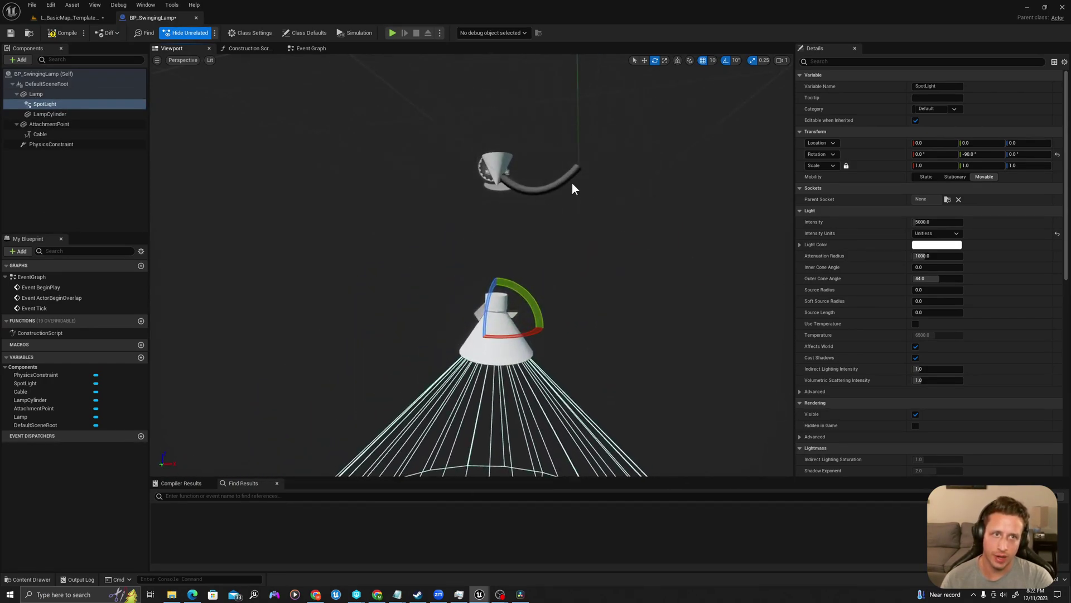
- Set the Cable's Attach End To component name to Lamp
{"action": "left_click", "coordinate": [568, 177]}
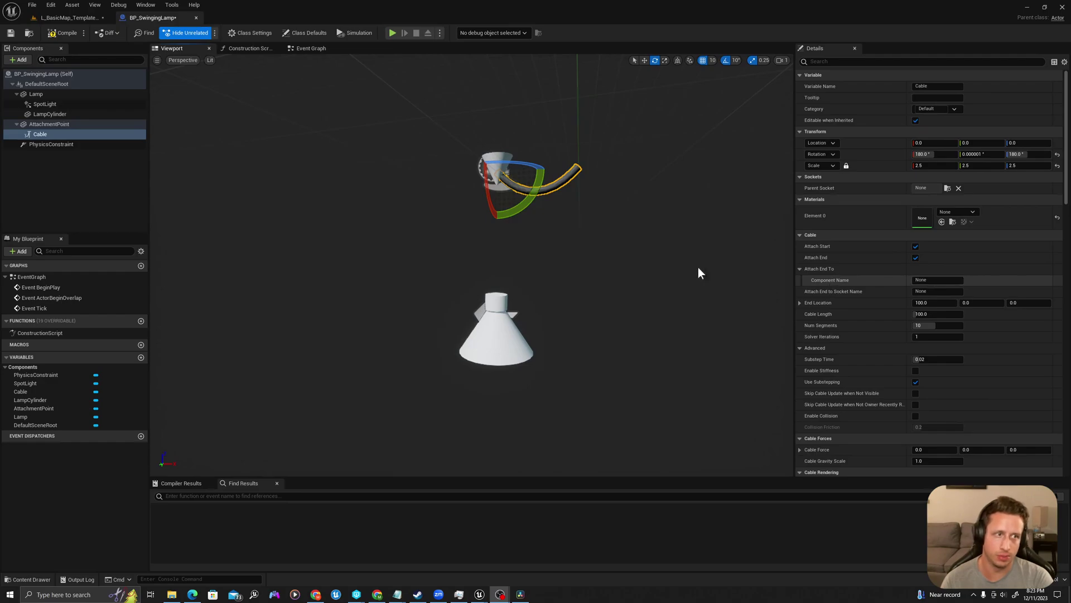
{"action": "left_click", "coordinate": [38, 94]}
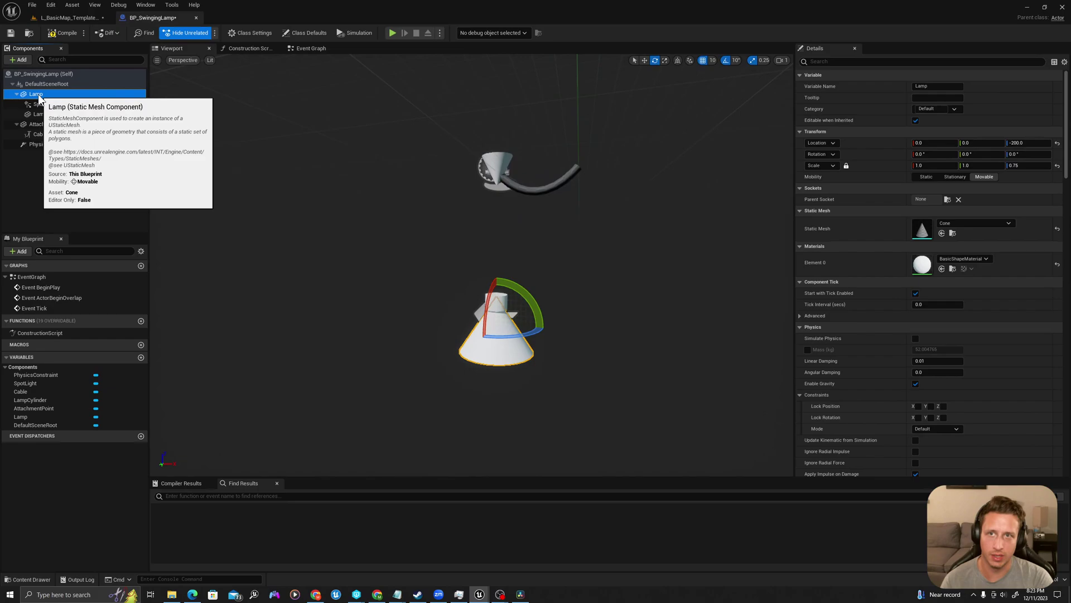
{"action": "left_click", "coordinate": [39, 133]}
{"action": "left_click", "coordinate": [925, 281]}
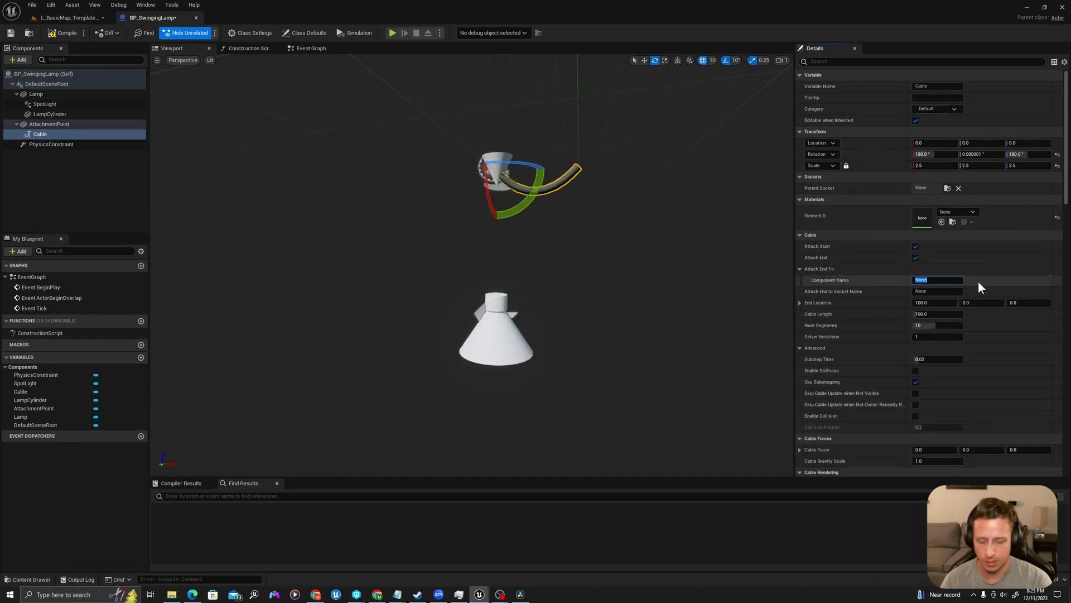
{"action": "type", "text": "Lamp"}
{"action": "key", "text": "Return"}
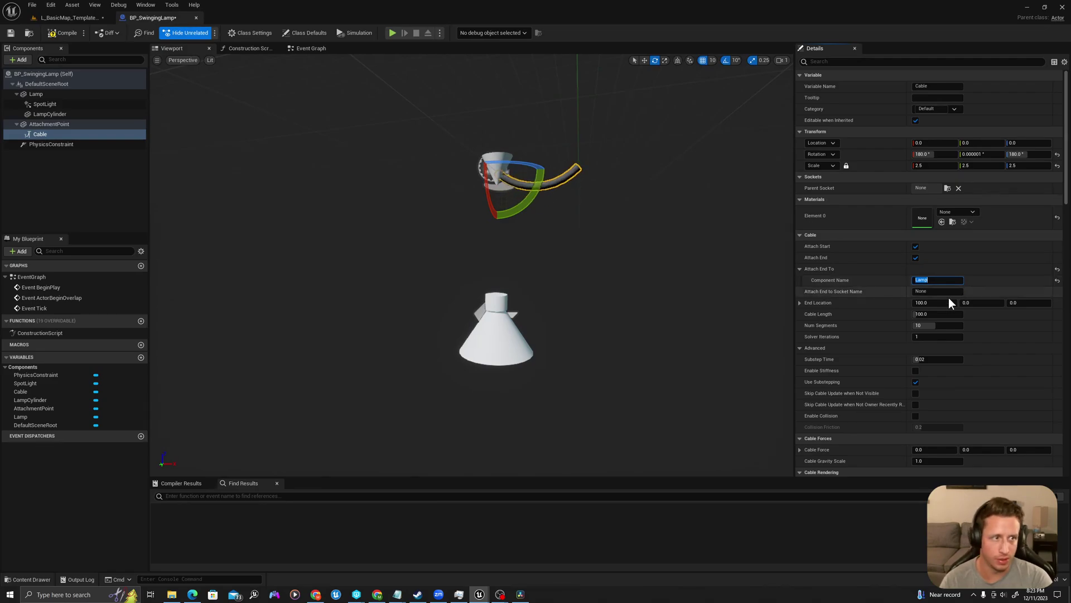
- Set the Cable's End Location X to 0 and its Cable Length to 150
{"action": "left_click", "coordinate": [950, 304]}
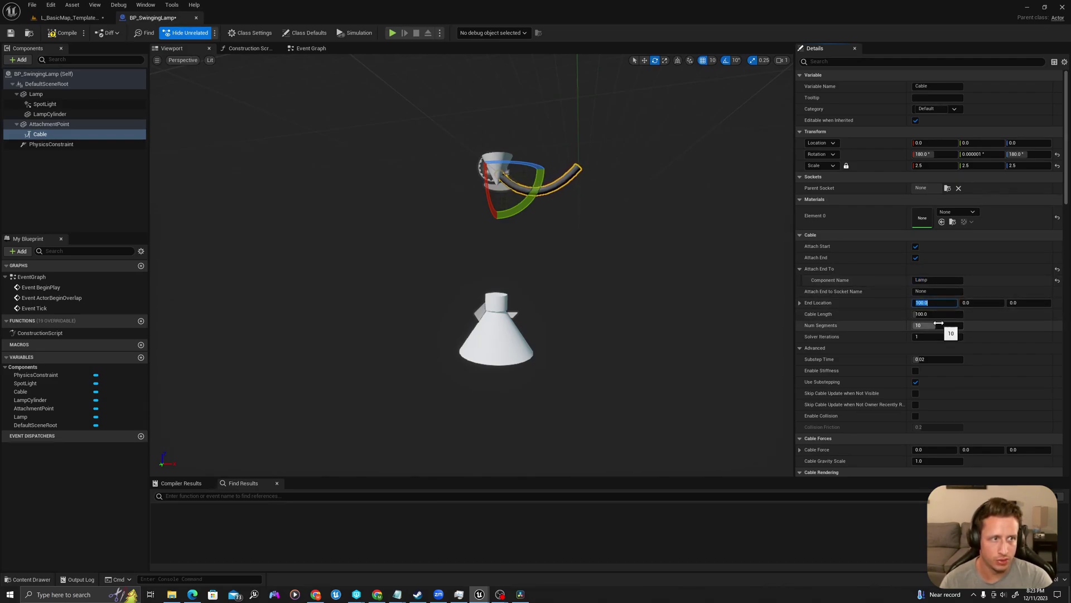
{"action": "type", "text": "0"}
{"action": "key", "text": "Return"}
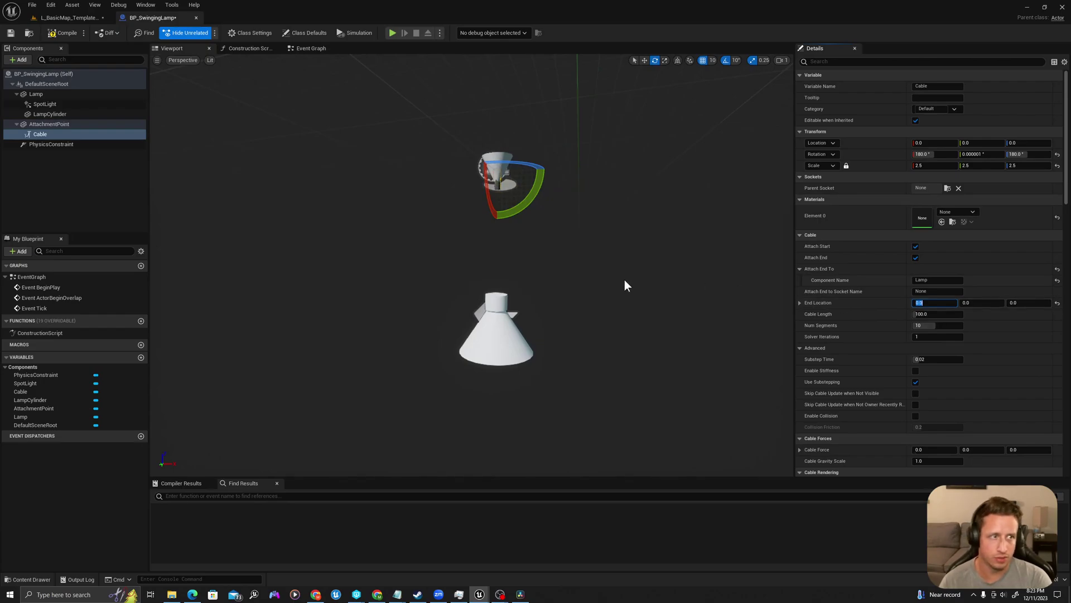
{"action": "scroll", "coordinate": [869, 299], "scroll_direction": "down", "scroll_amount": 4}
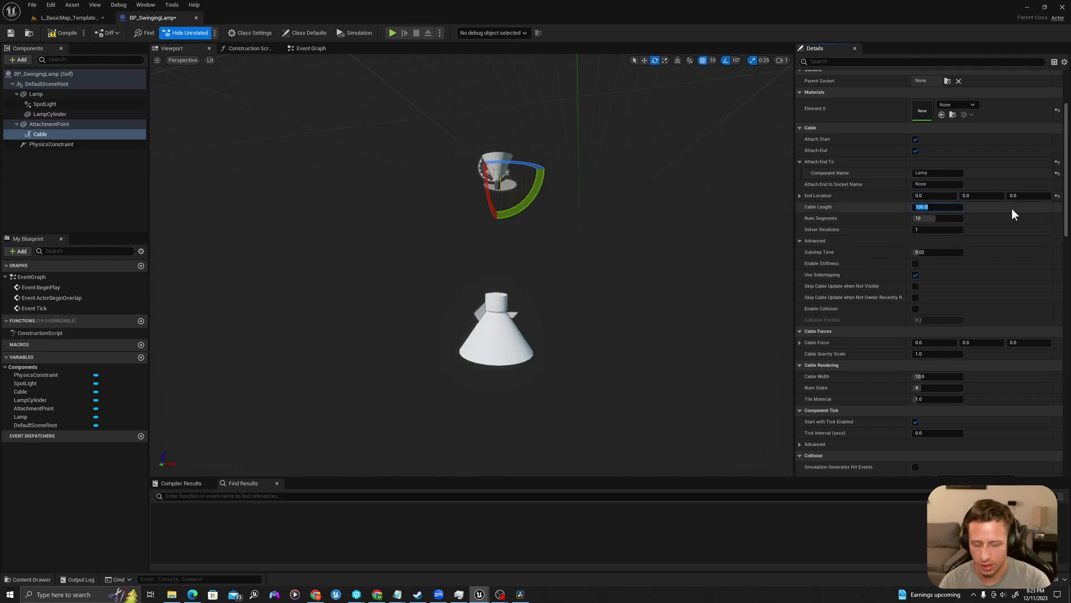
{"action": "type", "text": "150"}
{"action": "key", "text": "Return"}
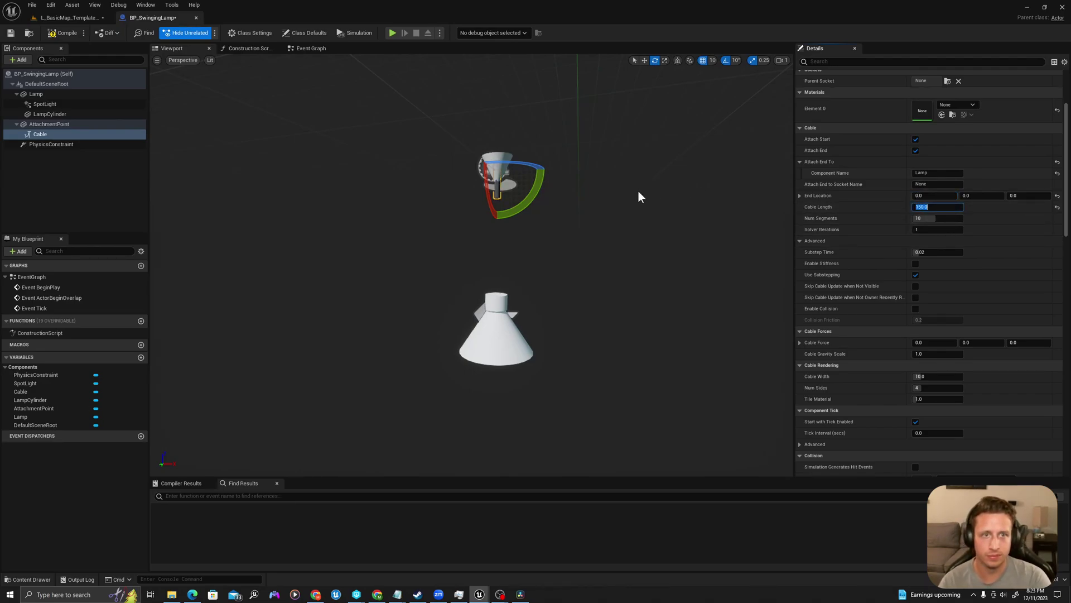
- Compile the Blueprint to update the Cable's attachment to the Lamp, and check how it hangs
{"action": "key", "text": "w"}
{"action": "key", "text": "d"}
{"action": "right_click_drag", "start_coordinate": [614, 191], "coordinate": [469, 178]}
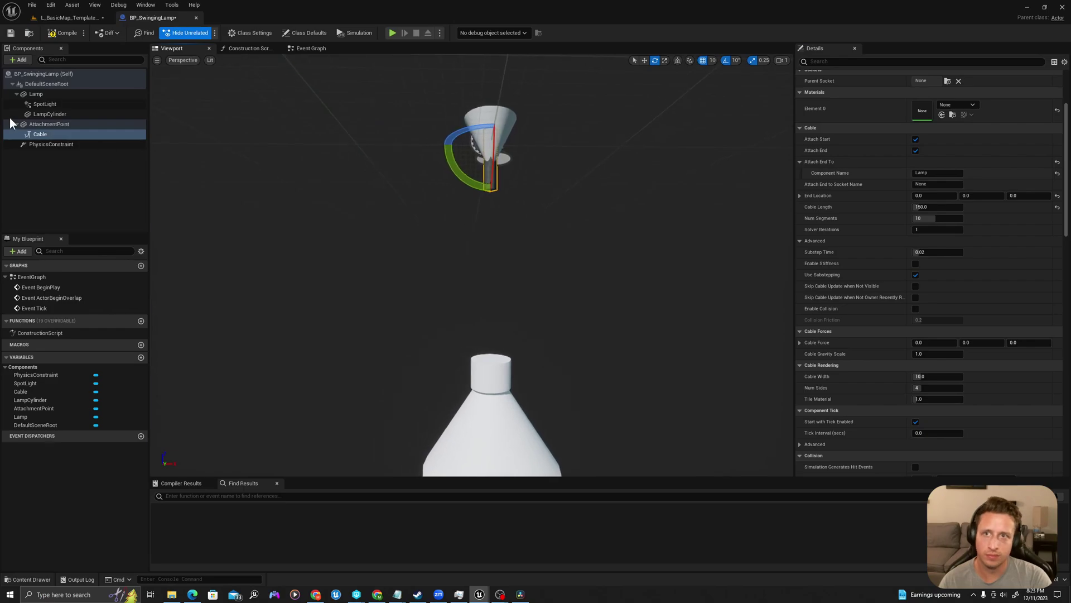
{"action": "left_click", "coordinate": [40, 123]}
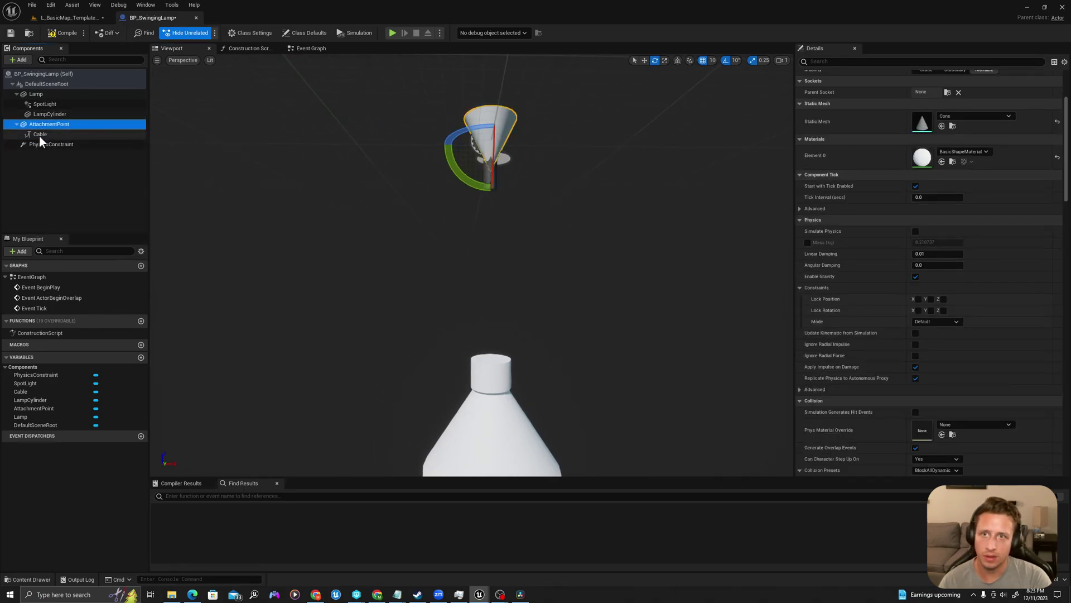
{"action": "left_click", "coordinate": [39, 135]}
{"action": "left_click", "coordinate": [68, 34]}
{"action": "scroll", "coordinate": [391, 205], "scroll_direction": "down", "scroll_amount": 3}
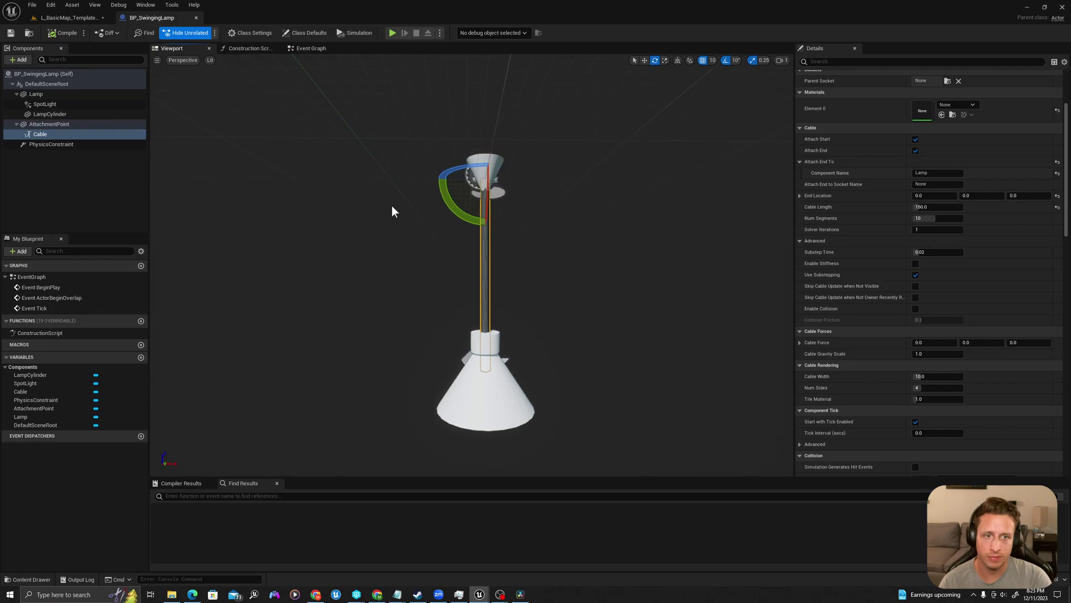
- Raise the Cable's end inside the lamp cylinder by adjusting End Location Z, trying 25 and settling on 35
{"action": "middle_click_drag", "start_coordinate": [442, 296], "coordinate": [485, 340]}
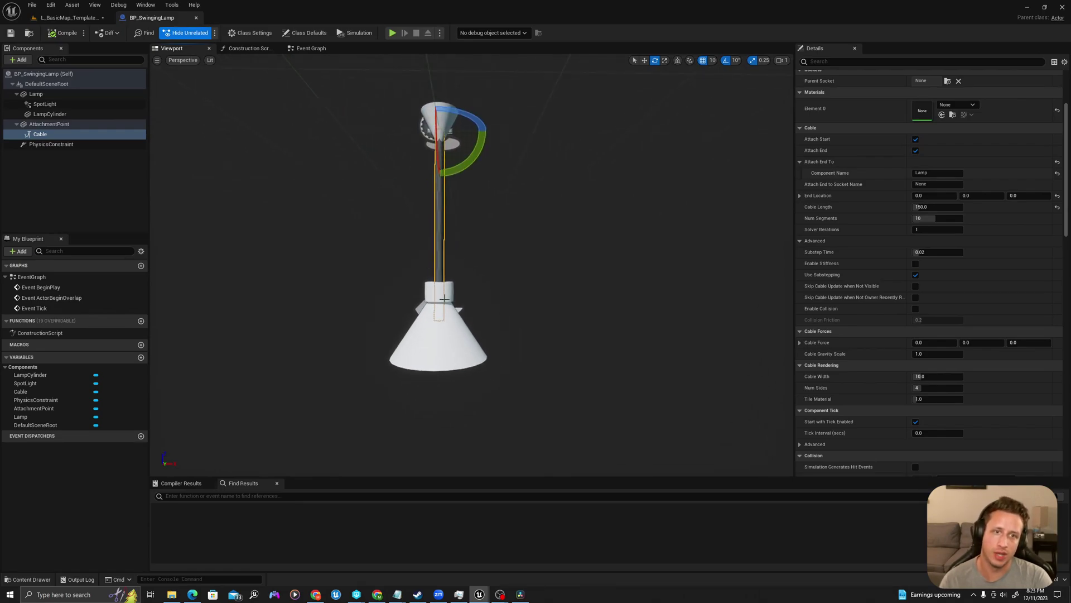
{"action": "middle_click_drag", "start_coordinate": [447, 260], "coordinate": [431, 198]}
{"action": "scroll", "coordinate": [452, 253], "scroll_direction": "up", "scroll_amount": 4}
{"action": "middle_click_drag", "start_coordinate": [484, 249], "coordinate": [488, 261]}
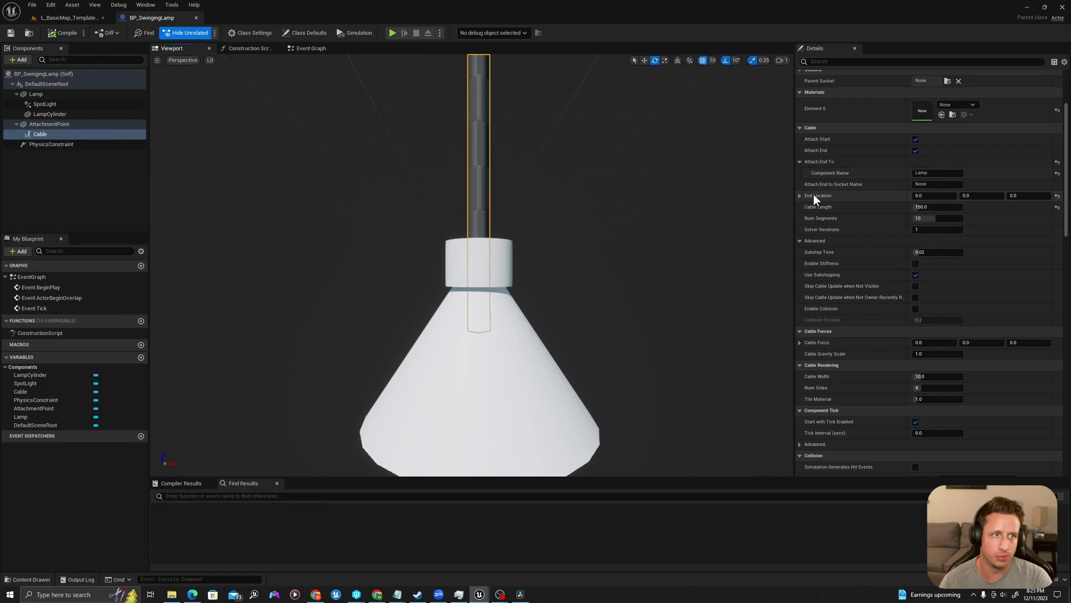
{"action": "left_click", "coordinate": [1029, 196]}
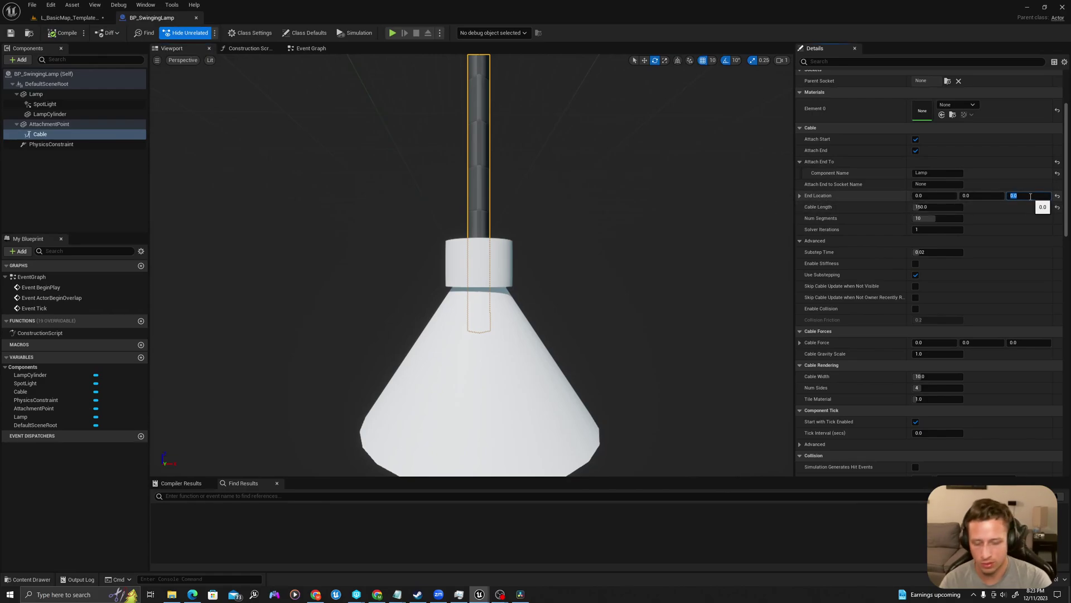
{"action": "type", "text": "25"}
{"action": "key", "text": "Return"}
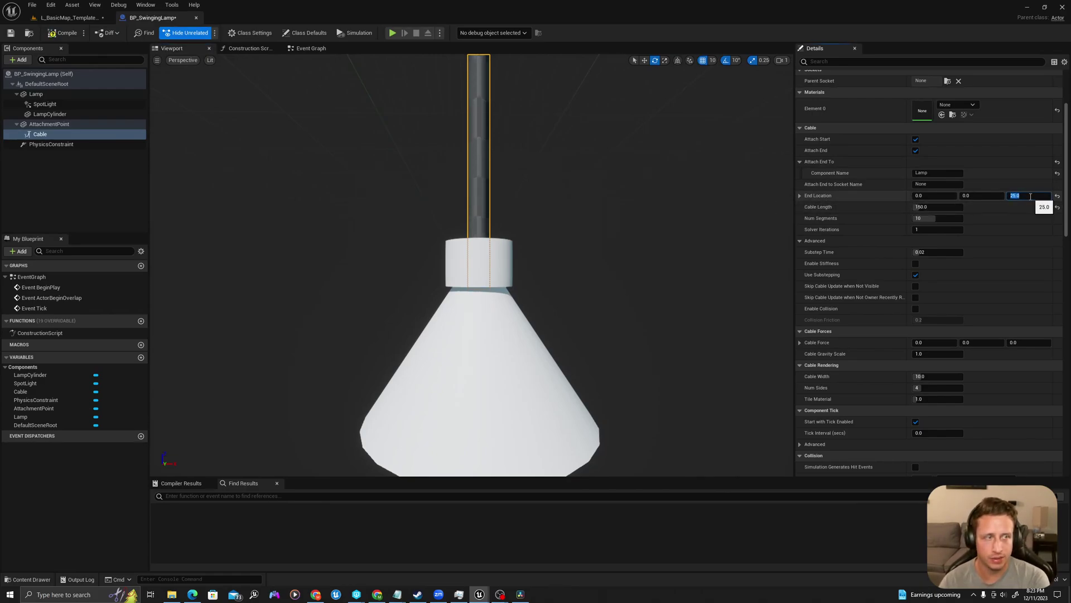
{"action": "type", "text": "35"}
{"action": "key", "text": "Return"}
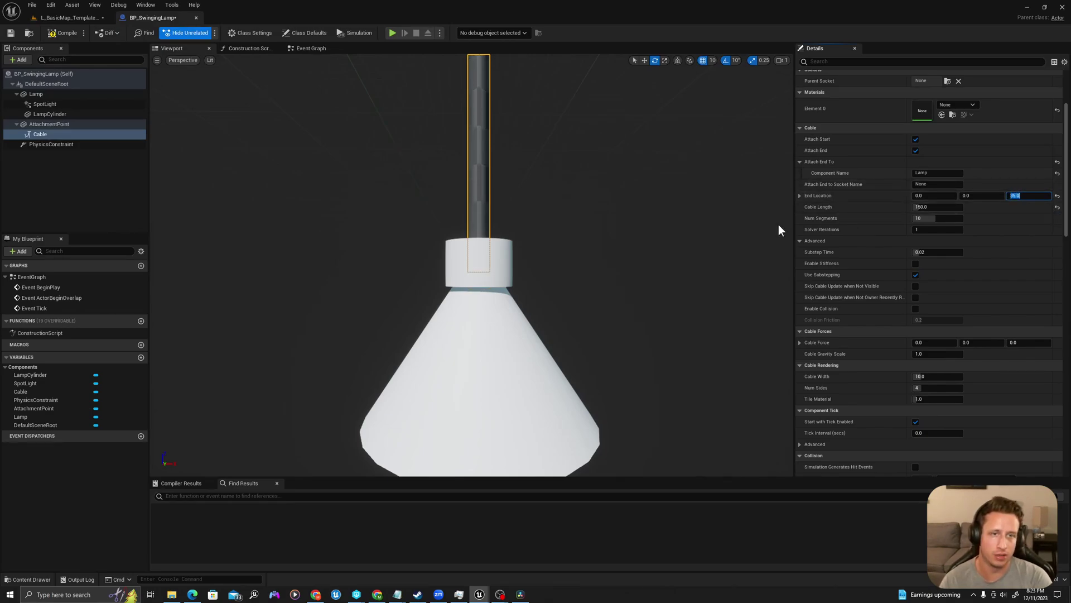
{"action": "scroll", "coordinate": [463, 245], "scroll_direction": "down", "scroll_amount": 5}
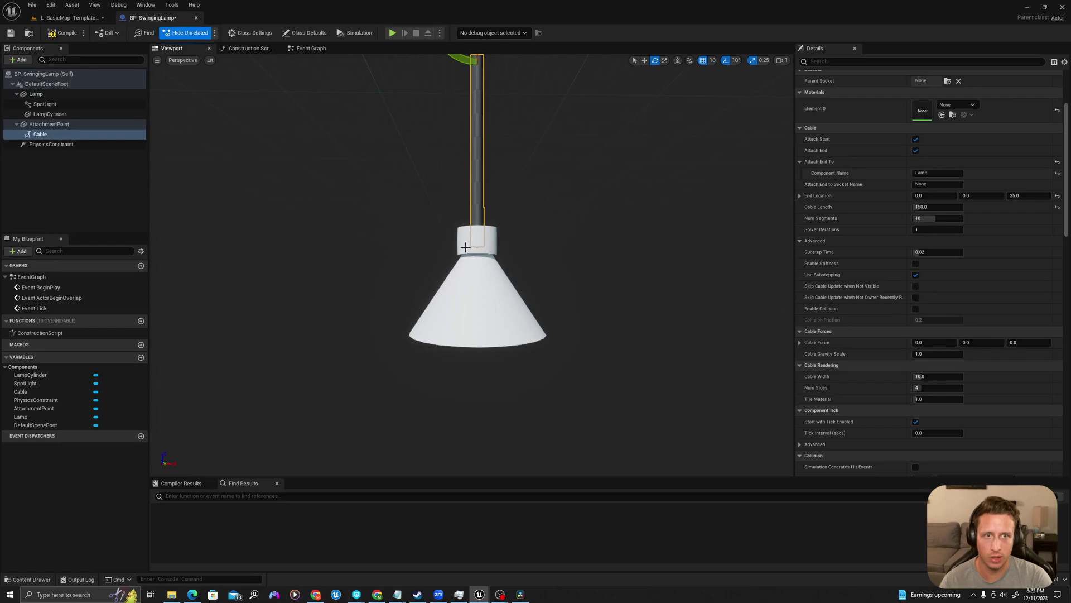
{"action": "mouse_move", "coordinate": [478, 247]}
{"action": "right_mouse_down"}
{"action": "mouse_move", "coordinate": [453, 248]}
{"action": "mouse_move", "coordinate": [469, 248]}
{"action": "right_mouse_up"}
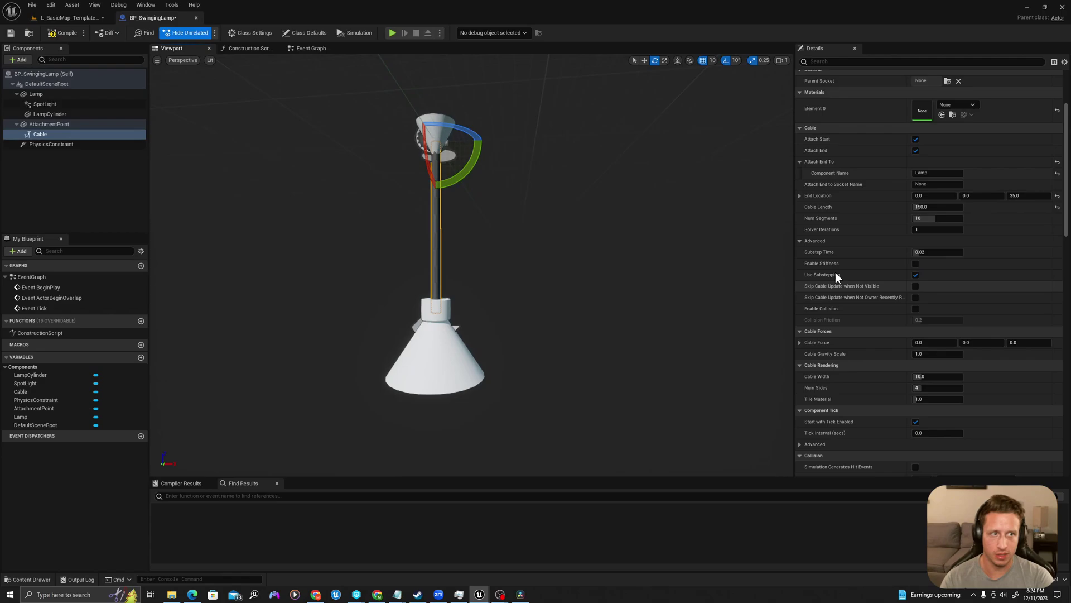
- Set the Cable's Num Sides to 8 for a rounder shape, inspect it up close, and save the Blueprint
{"action": "scroll", "coordinate": [835, 271], "scroll_direction": "down", "scroll_amount": 4}
{"action": "left_click", "coordinate": [926, 268]}
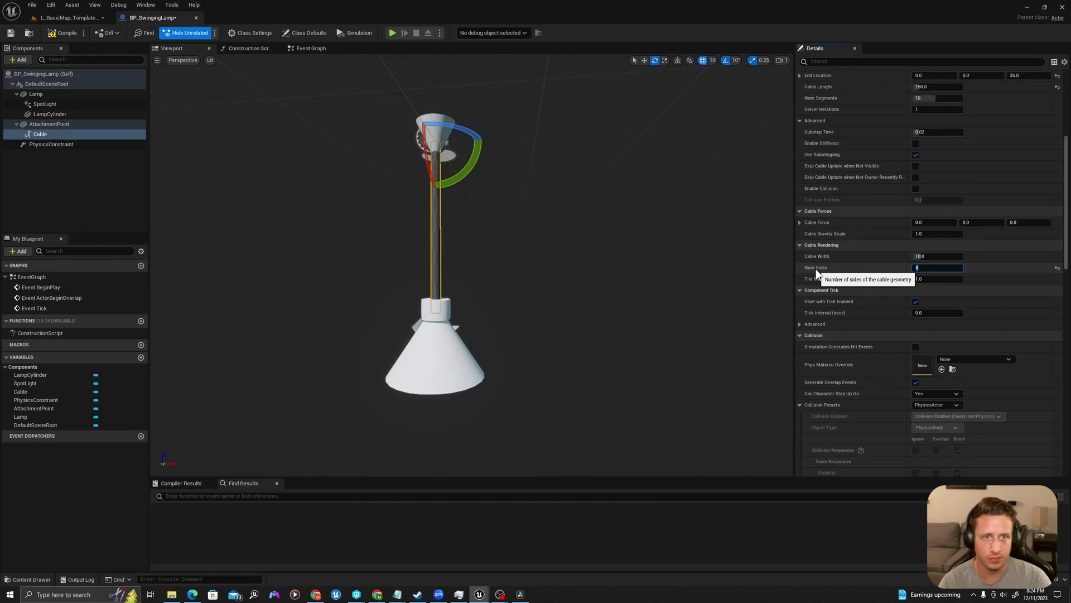
{"action": "scroll", "coordinate": [427, 270], "scroll_direction": "up", "scroll_amount": 5}
{"action": "scroll", "coordinate": [440, 269], "scroll_direction": "down", "scroll_amount": 1}
{"action": "right_click_drag", "start_coordinate": [440, 270], "coordinate": [390, 272]}
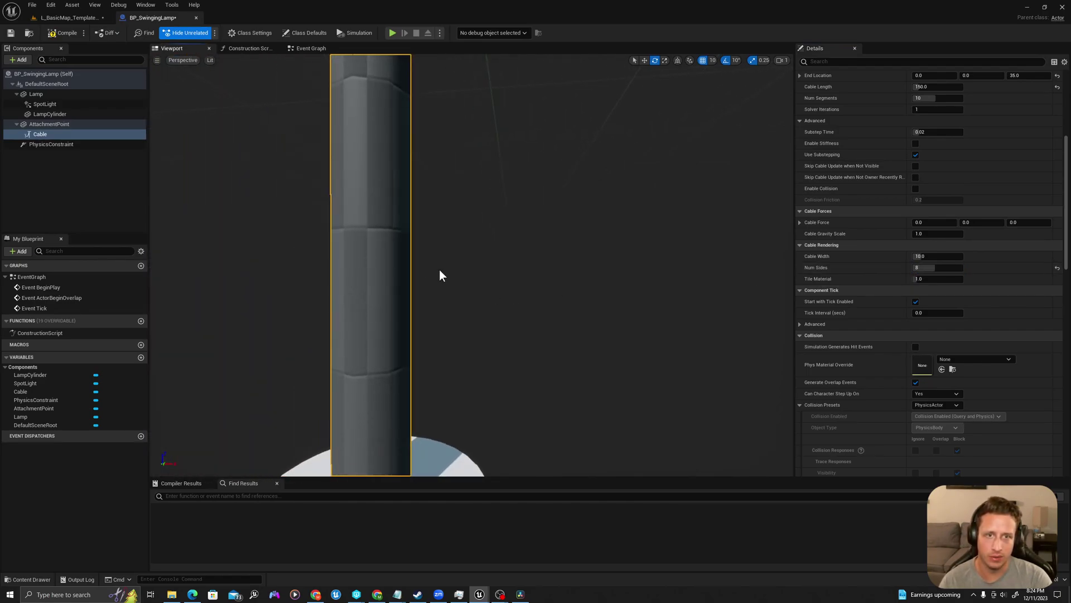
{"action": "scroll", "coordinate": [452, 272], "scroll_direction": "down", "scroll_amount": 3}
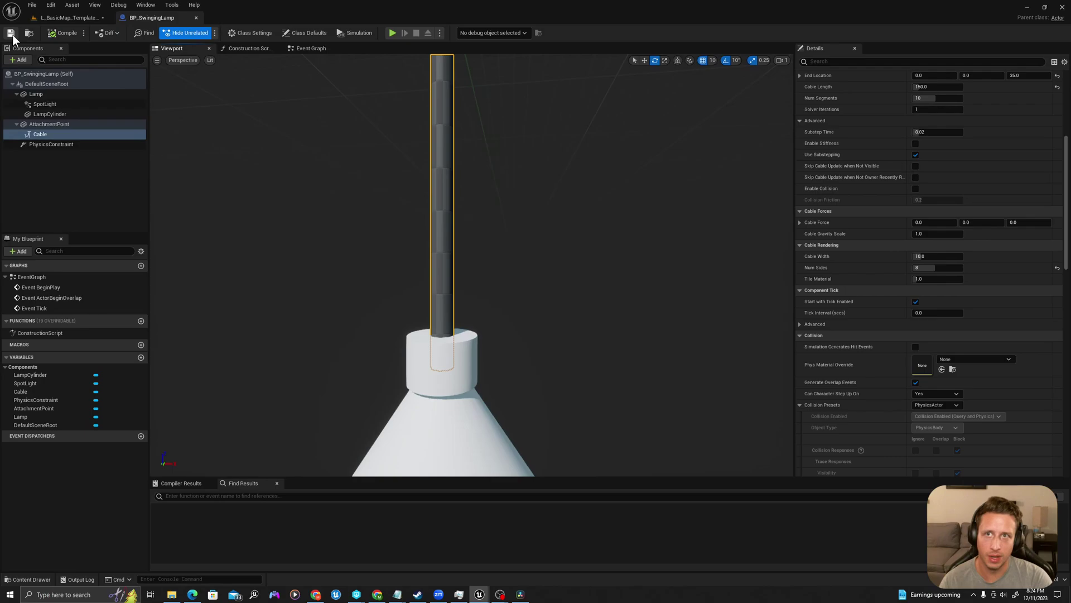
- Set the PhysicsConstraint's first constrained component (Component Name 1) to AttachmentPoint
{"action": "left_click", "coordinate": [38, 143]}
{"action": "scroll", "coordinate": [863, 230], "scroll_direction": "down", "scroll_amount": 2}
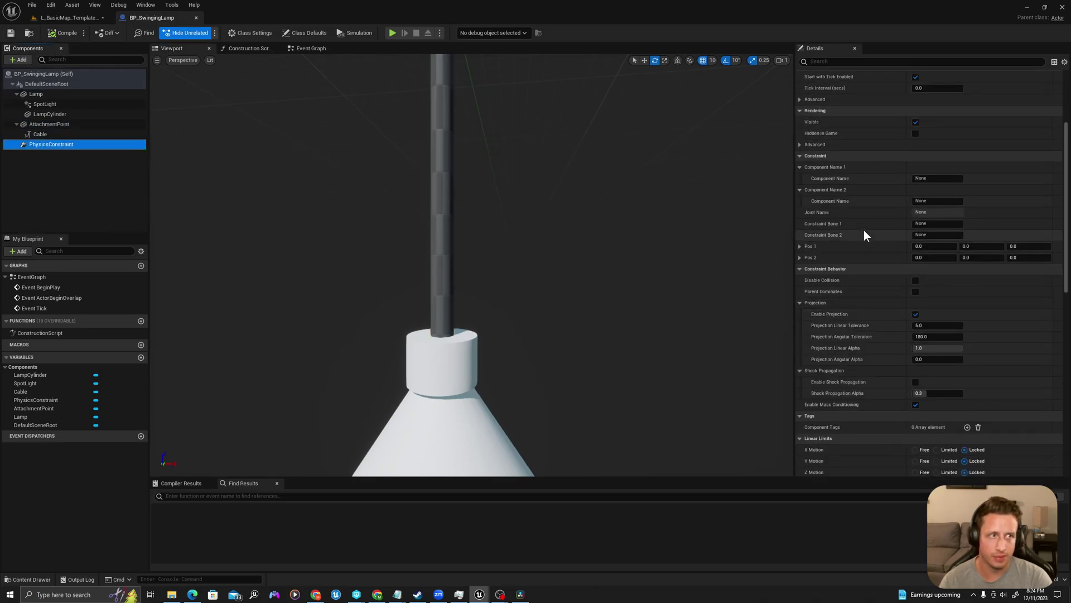
{"action": "scroll", "coordinate": [864, 229], "scroll_direction": "up", "scroll_amount": 3}
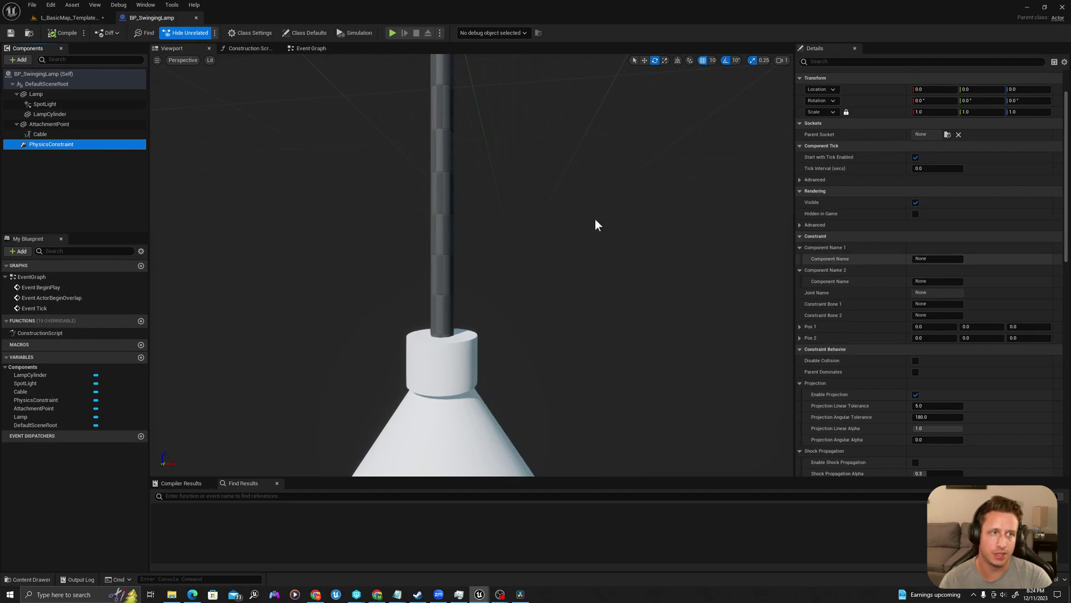
{"action": "right_click_drag", "start_coordinate": [595, 220], "coordinate": [478, 241]}
{"action": "scroll", "coordinate": [483, 250], "scroll_direction": "down", "scroll_amount": 5}
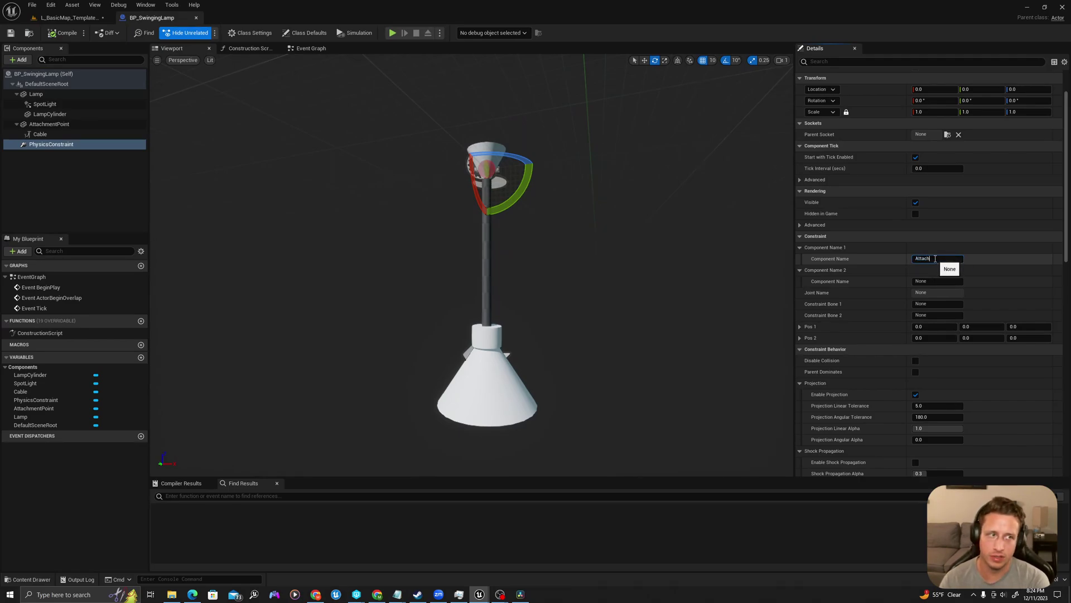
{"action": "key", "text": "Return"}
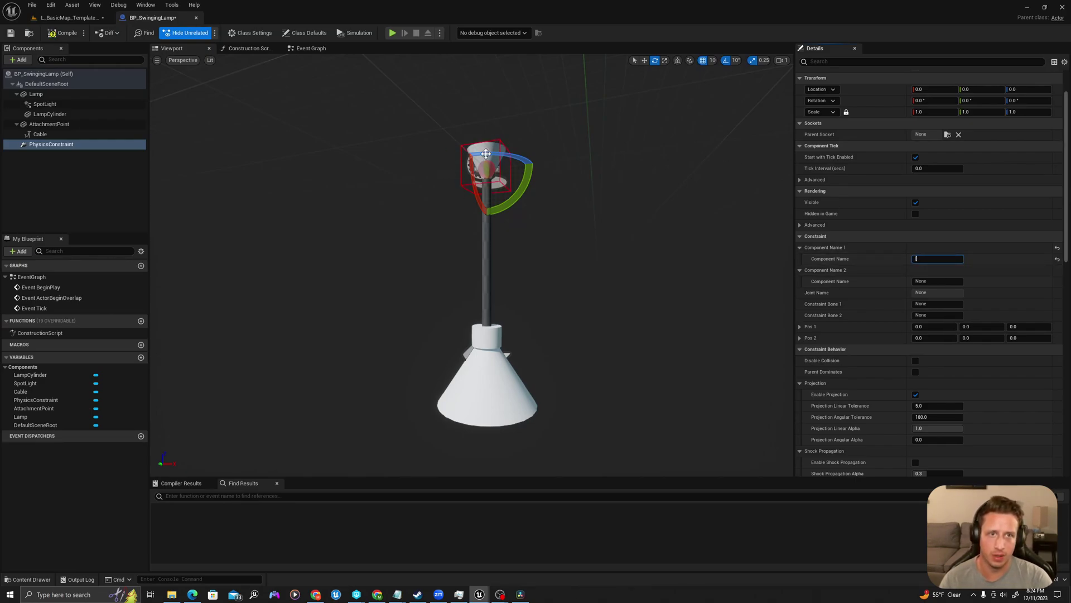
{"action": "left_click", "coordinate": [66, 124]}
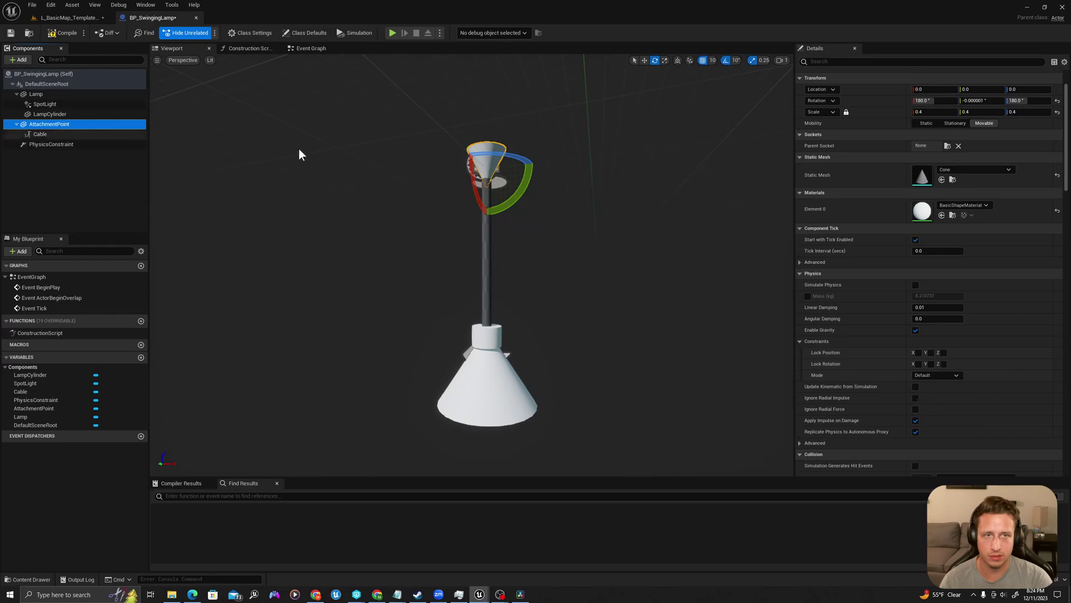
{"action": "left_click", "coordinate": [56, 143]}
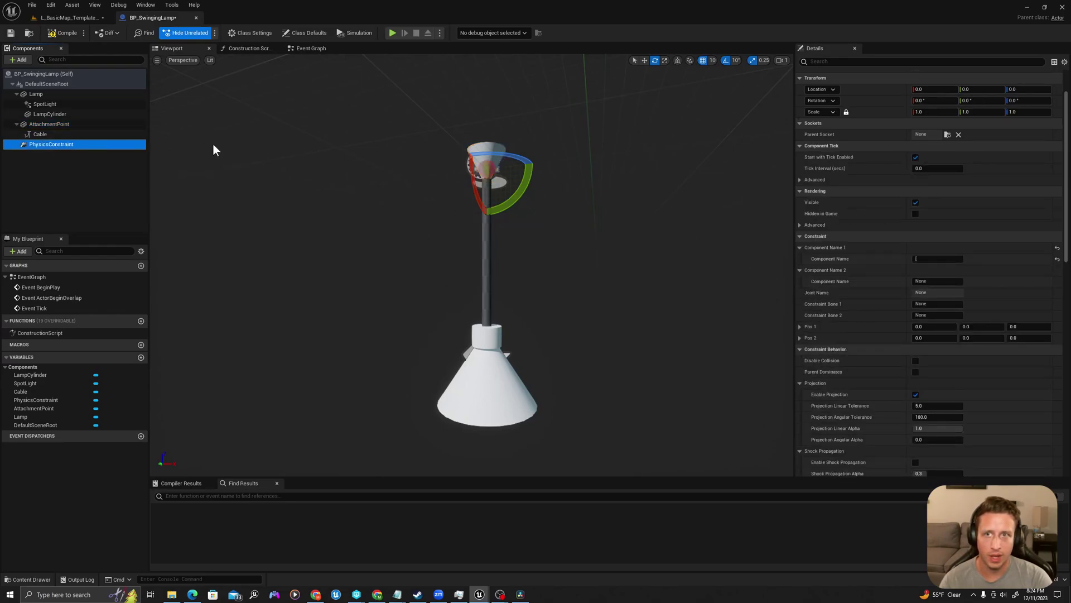
{"action": "middle_click_drag", "start_coordinate": [557, 197], "coordinate": [555, 199]}
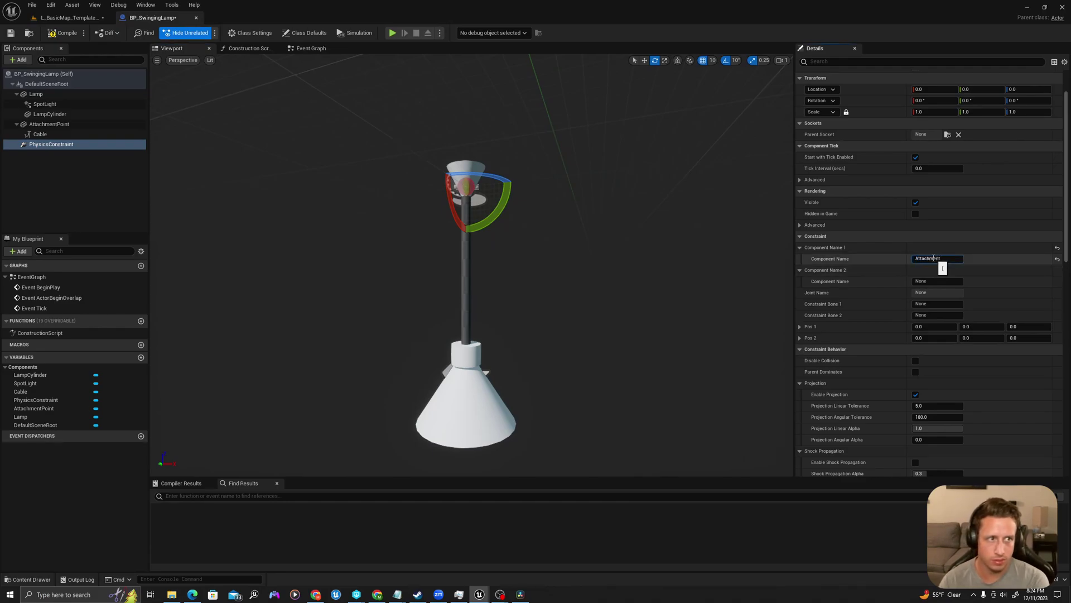
{"action": "type", "text": "Point"}
- Set the PhysicsConstraint's second constrained component (Component Name 2) to Lamp
{"action": "left_click", "coordinate": [937, 282]}
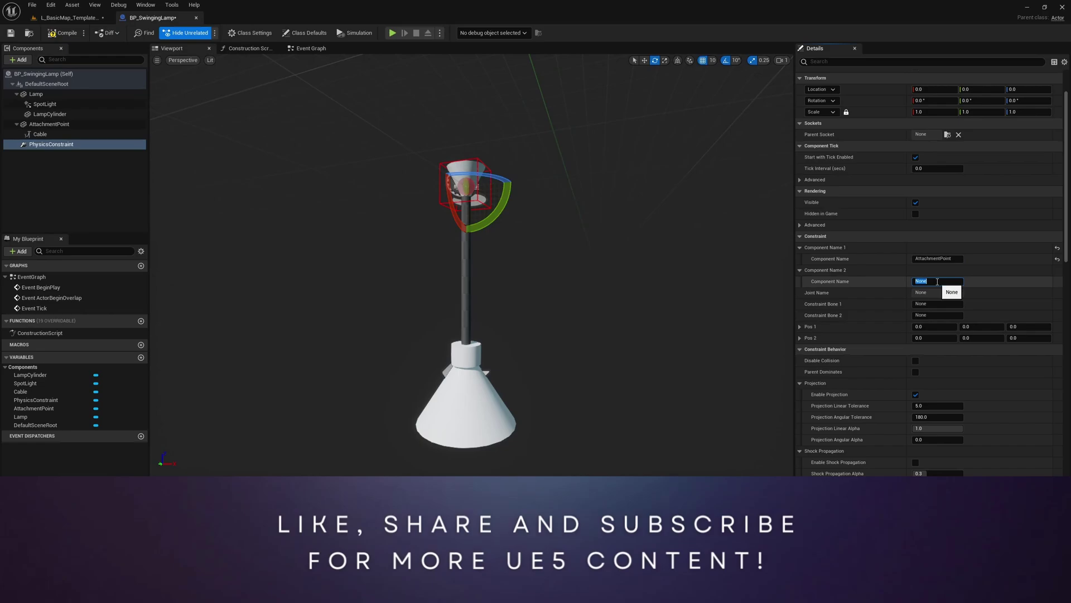
{"action": "type", "text": "Lamp"}
{"action": "key", "text": "Return"}
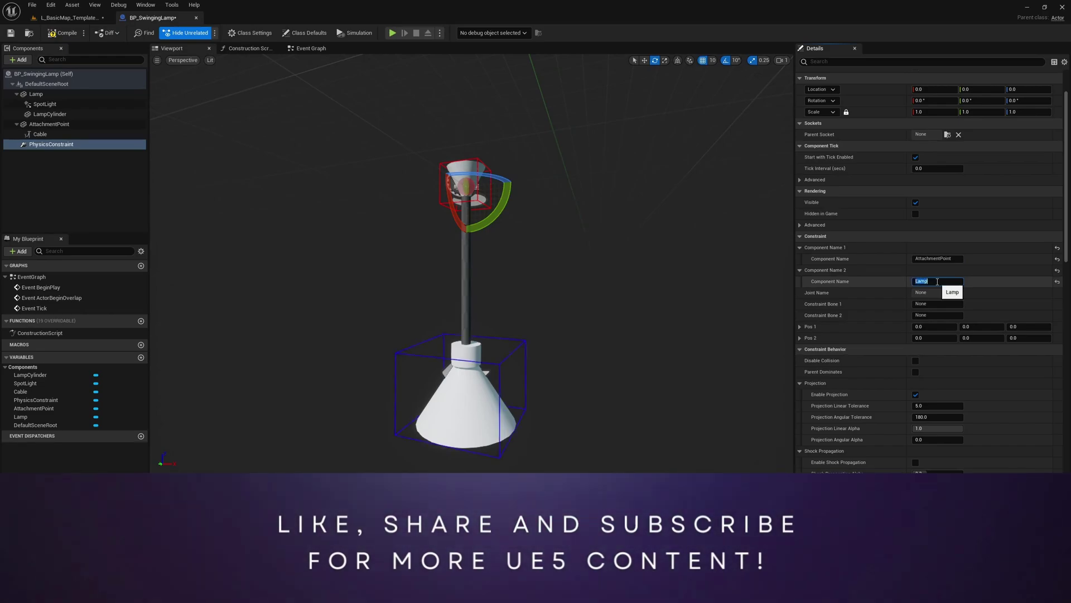
- Set the constraint's linear X, Y and Z Motion to Limited with a Limit of 250
{"action": "scroll", "coordinate": [898, 279], "scroll_direction": "down", "scroll_amount": 5}
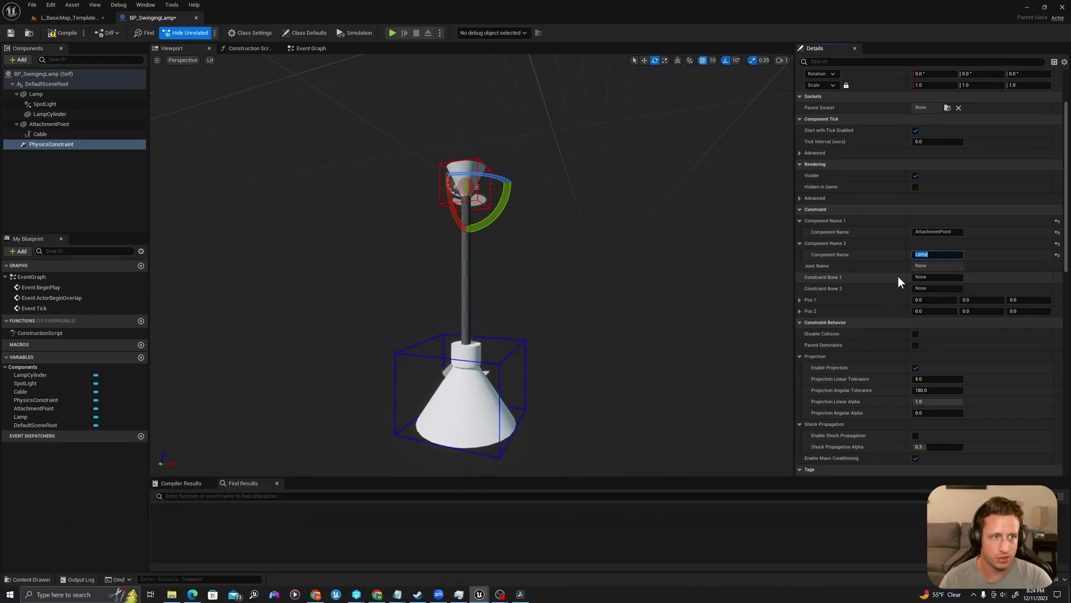
{"action": "scroll", "coordinate": [837, 262], "scroll_direction": "down", "scroll_amount": 4}
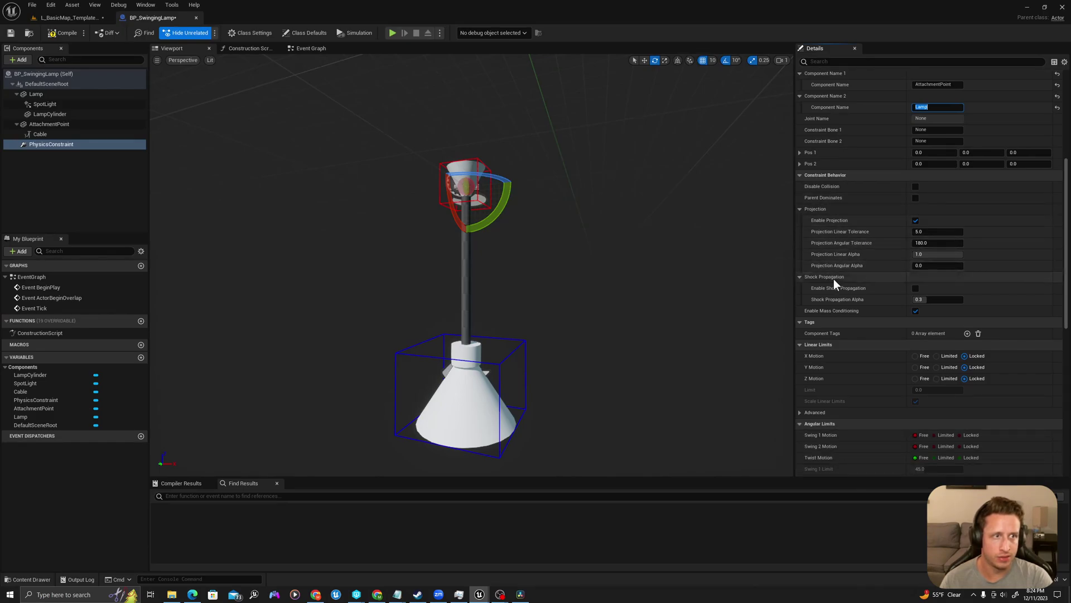
{"action": "scroll", "coordinate": [840, 262], "scroll_direction": "down", "scroll_amount": 2}
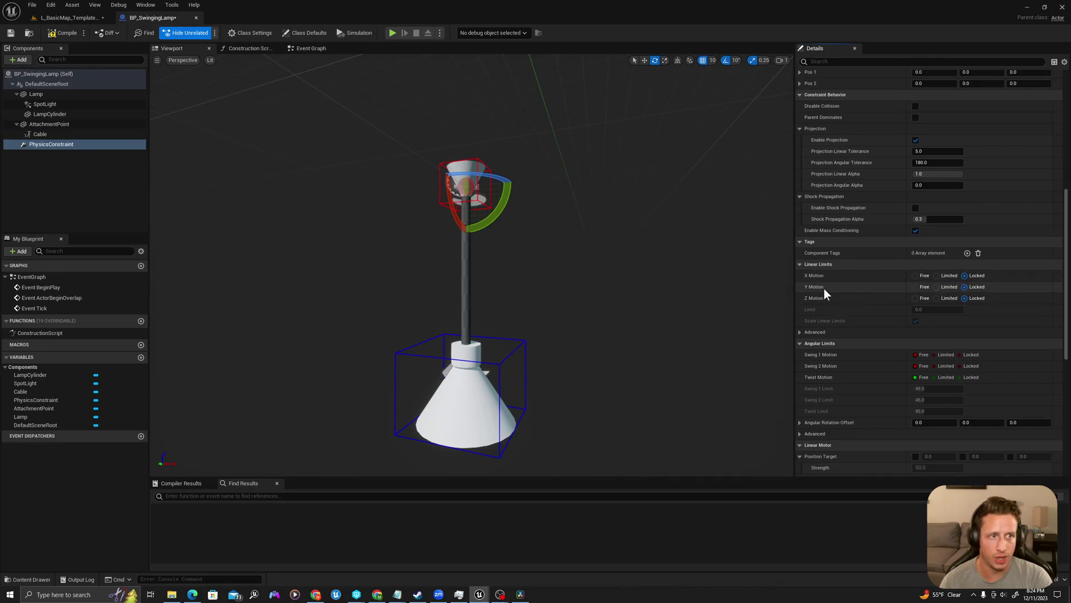
{"action": "left_click", "coordinate": [955, 283]}
{"action": "left_click", "coordinate": [941, 275]}
{"action": "left_click", "coordinate": [938, 297]}
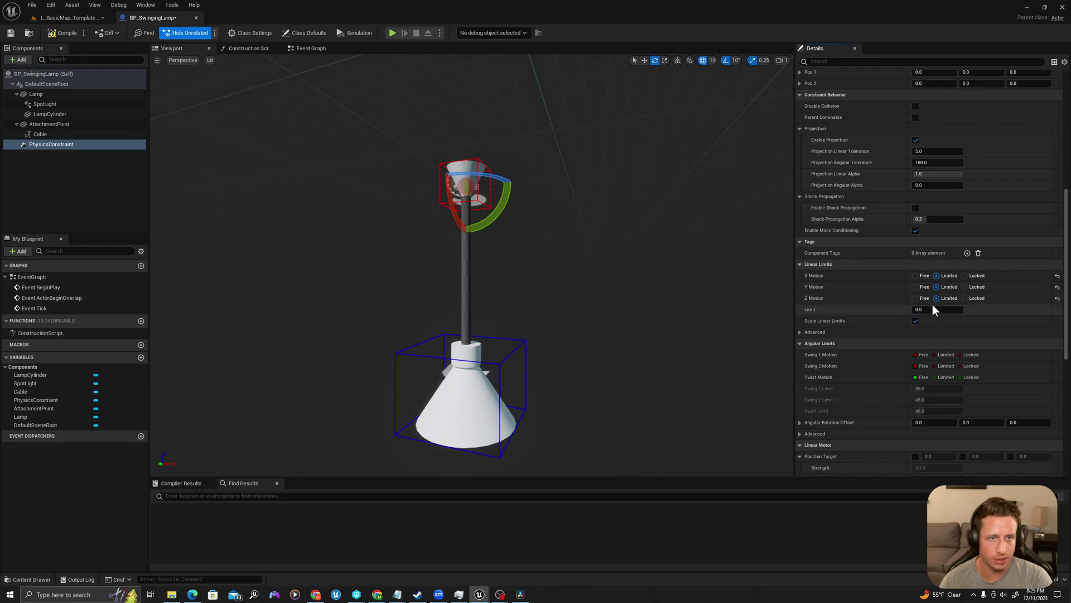
{"action": "left_click", "coordinate": [925, 311]}
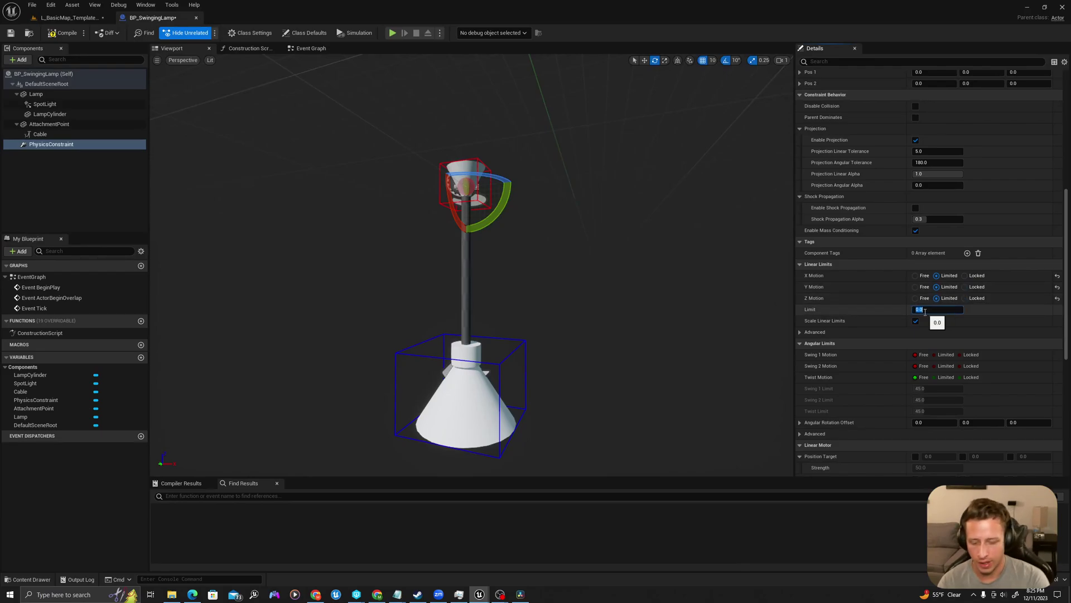
{"action": "type", "text": "250"}
{"action": "key", "text": "Return"}
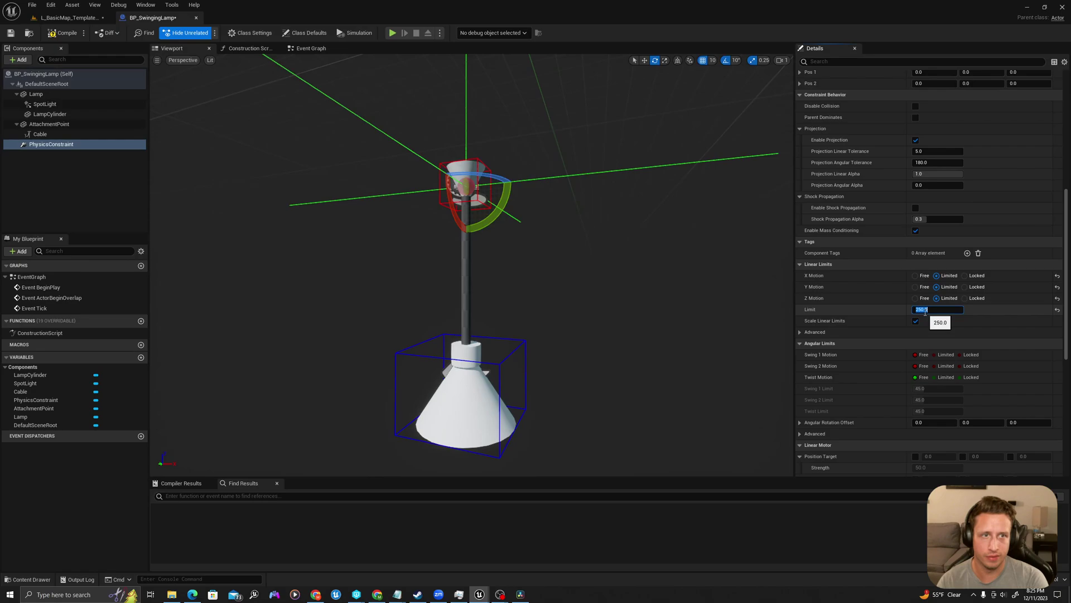
{"action": "scroll", "coordinate": [582, 165], "scroll_direction": "down", "scroll_amount": 4}
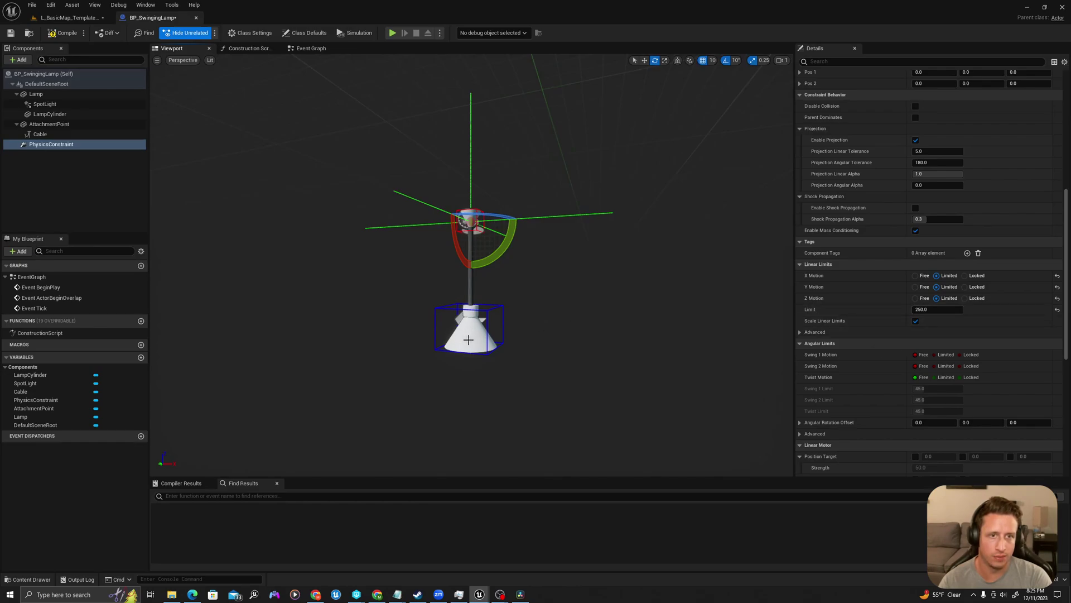
- Set the constraint's Swing 1, Swing 2 and Twist Motion to Limited with a Twist Limit of 15, and save the Blueprint
{"action": "scroll", "coordinate": [801, 332], "scroll_direction": "down", "scroll_amount": 3}
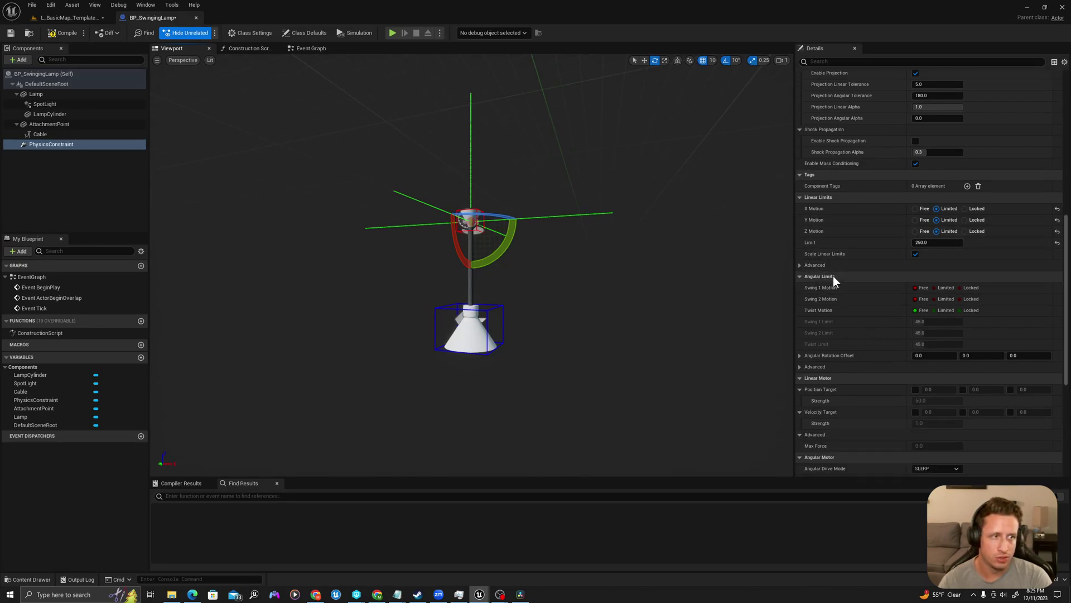
{"action": "left_click", "coordinate": [934, 287]}
{"action": "left_click", "coordinate": [935, 299]}
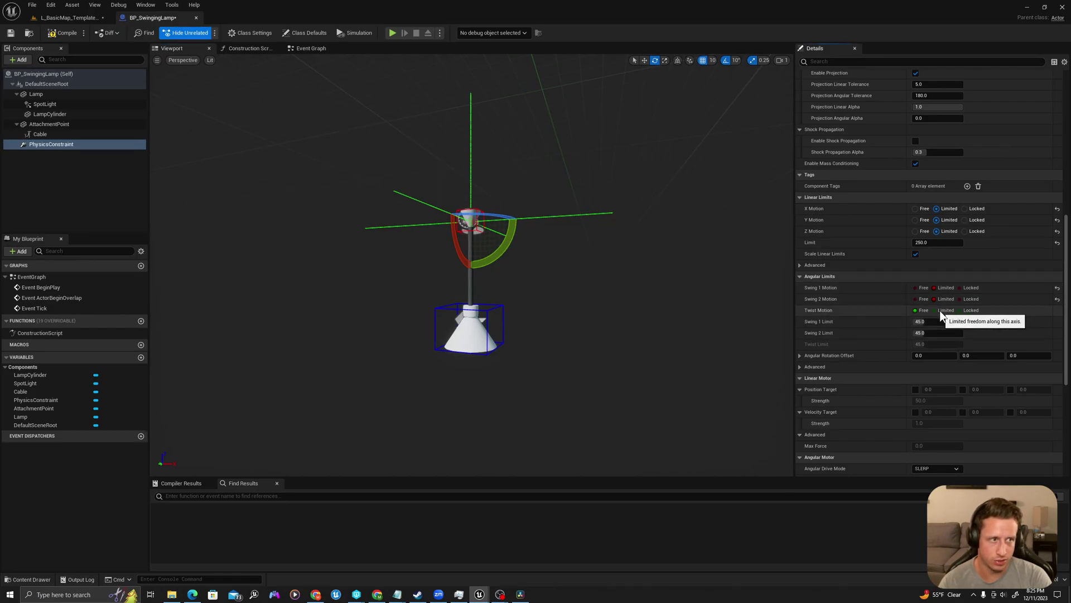
{"action": "left_click", "coordinate": [939, 310]}
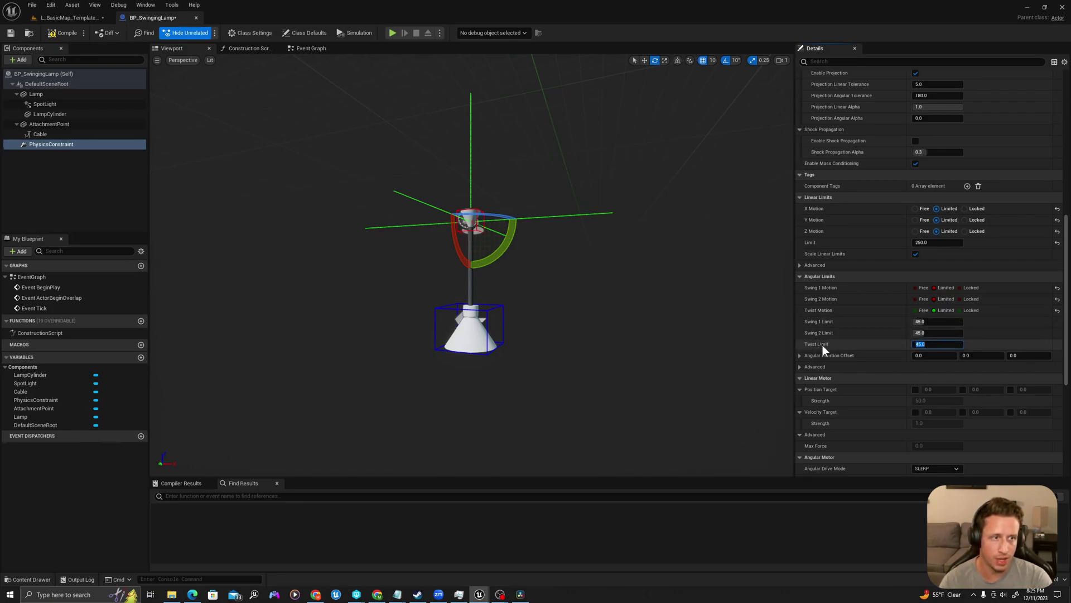
{"action": "type", "text": "15"}
{"action": "key", "text": "Tab"}
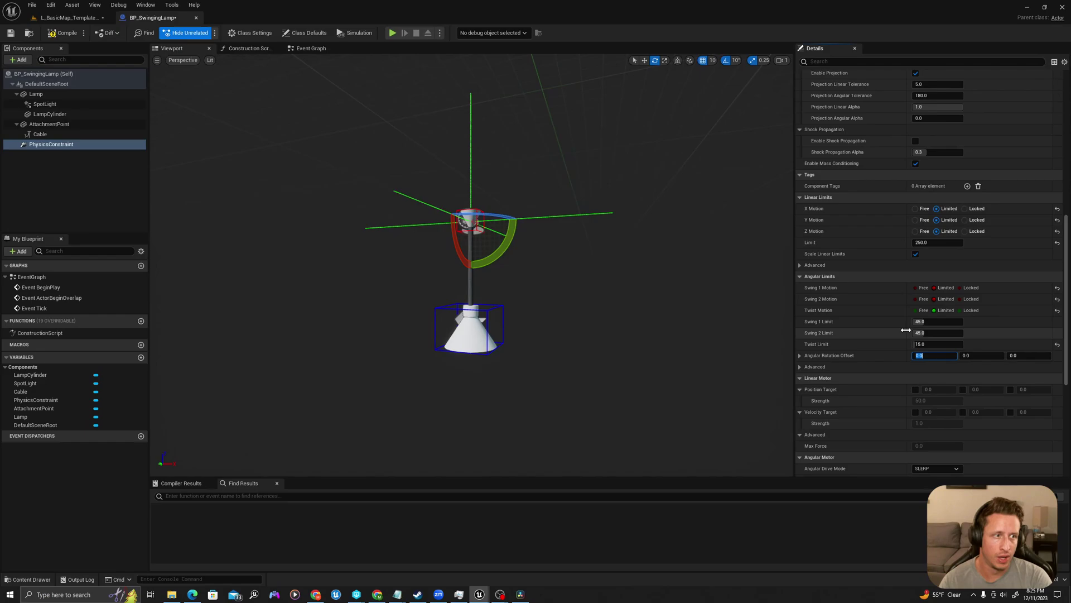
{"action": "key", "text": "a"}
{"action": "right_click_drag", "start_coordinate": [447, 245], "coordinate": [504, 245]}
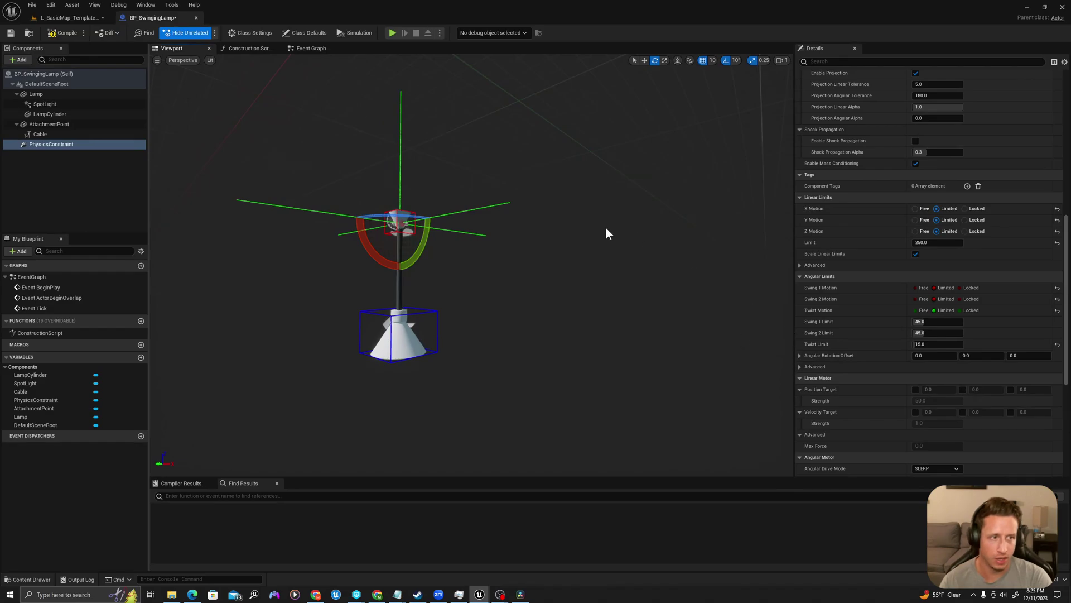
{"action": "scroll", "coordinate": [826, 368], "scroll_direction": "down", "scroll_amount": 5}
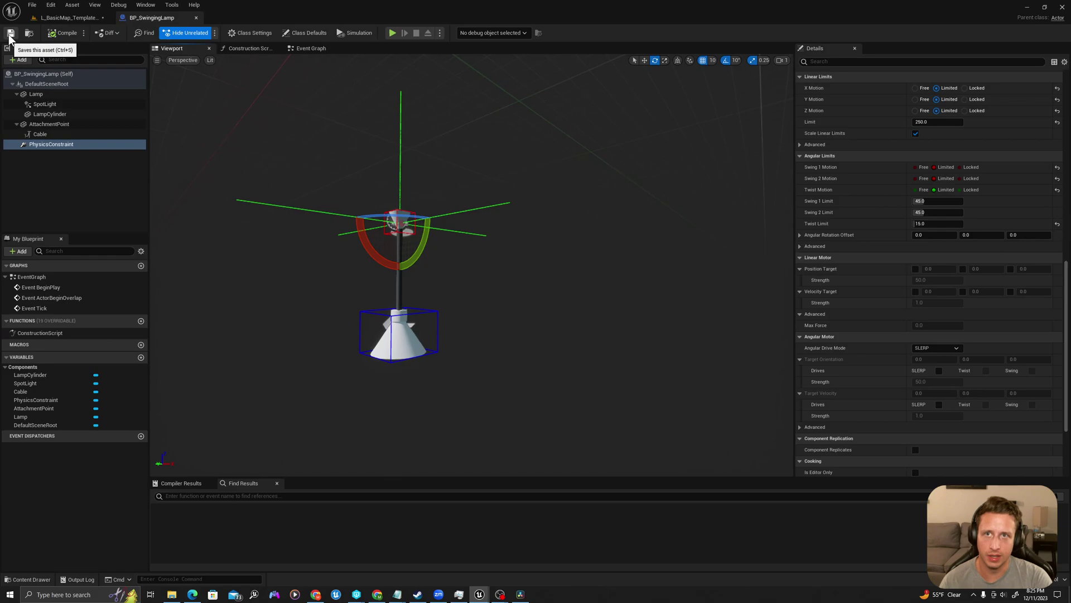
- Go to the L_BasicMap_Template level and place a BP_SwingingLamp on the floor near the horizontal beam
{"action": "left_click", "coordinate": [70, 18]}
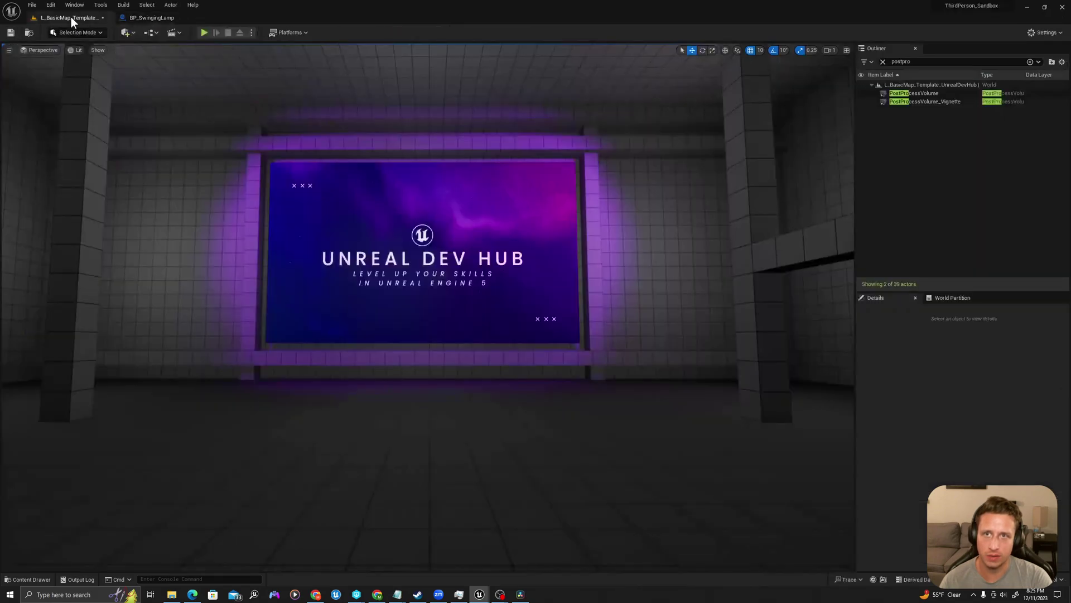
{"action": "right_click_drag", "start_coordinate": [492, 333], "coordinate": [641, 333]}
{"action": "key", "text": "w"}
{"action": "key", "text": "ctrl+space"}
{"action": "left_click_drag", "start_coordinate": [395, 461], "coordinate": [286, 407]}
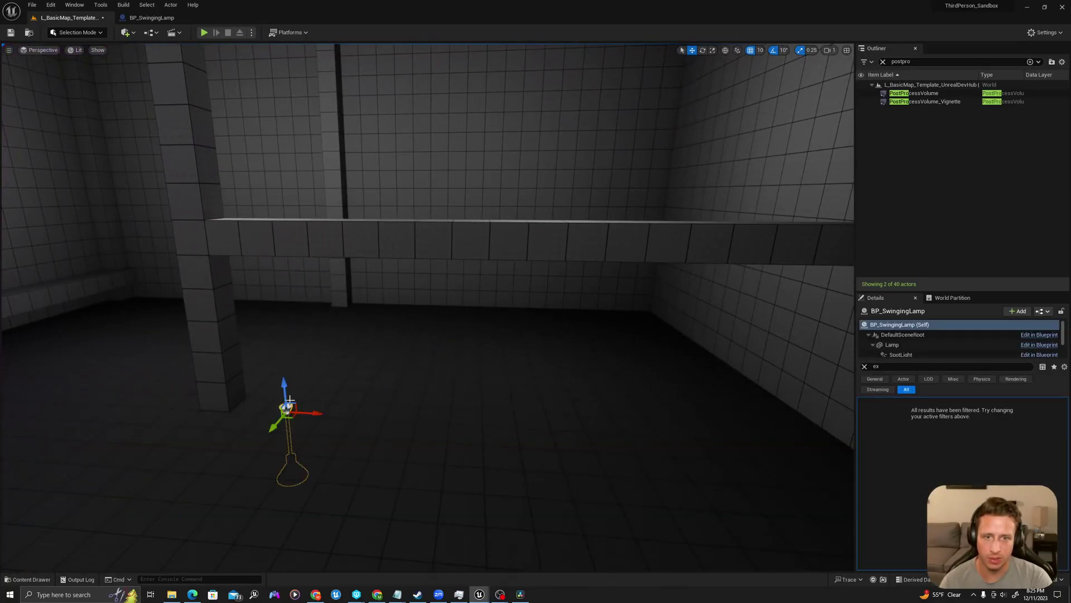
- Raise the placed lamp until its attachment cone meets the underside of the horizontal beam
{"action": "key", "text": "f"}
{"action": "right_click_drag", "start_coordinate": [368, 376], "coordinate": [393, 358]}
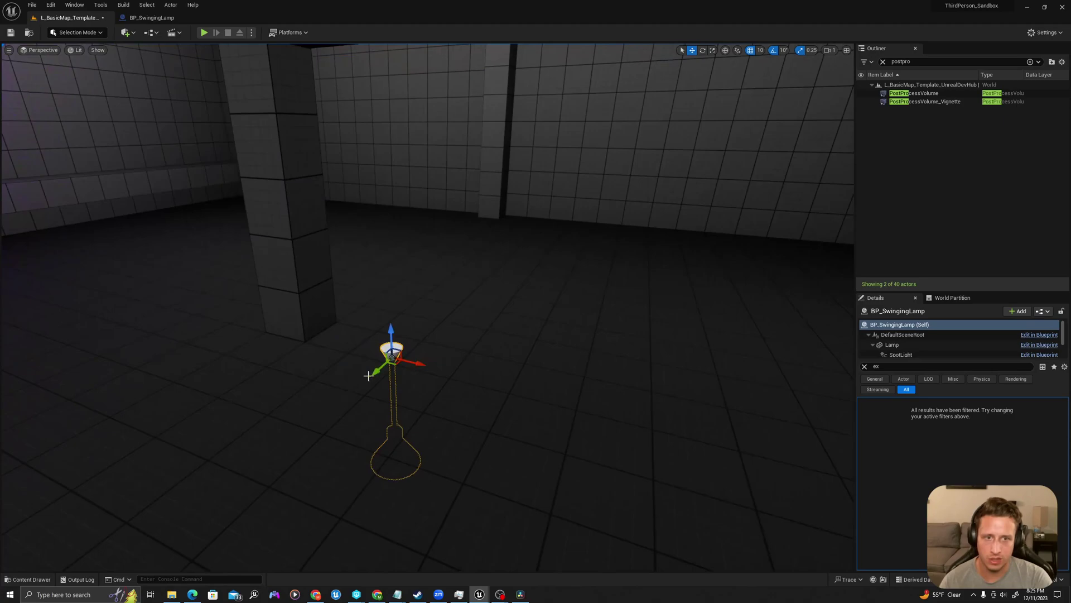
{"action": "left_click_drag", "start_coordinate": [391, 307], "coordinate": [378, 65]}
{"action": "right_click_drag", "start_coordinate": [377, 65], "coordinate": [395, 20]}
{"action": "key", "text": "s"}
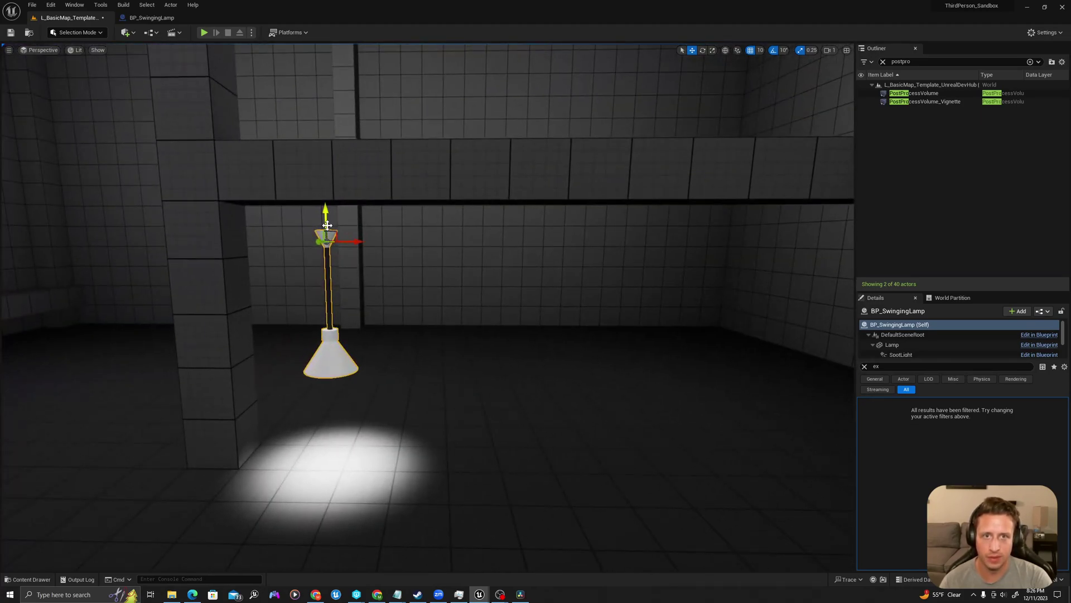
{"action": "left_click_drag", "start_coordinate": [326, 221], "coordinate": [324, 205]}
- Shift the lamp sideways across the beam's depth so its attachment cone sits beneath the beam
{"action": "right_click_drag", "start_coordinate": [319, 196], "coordinate": [245, 248]}
{"action": "key", "text": "e"}
{"action": "key", "text": "d"}
{"action": "right_click_drag", "start_coordinate": [424, 391], "coordinate": [500, 228]}
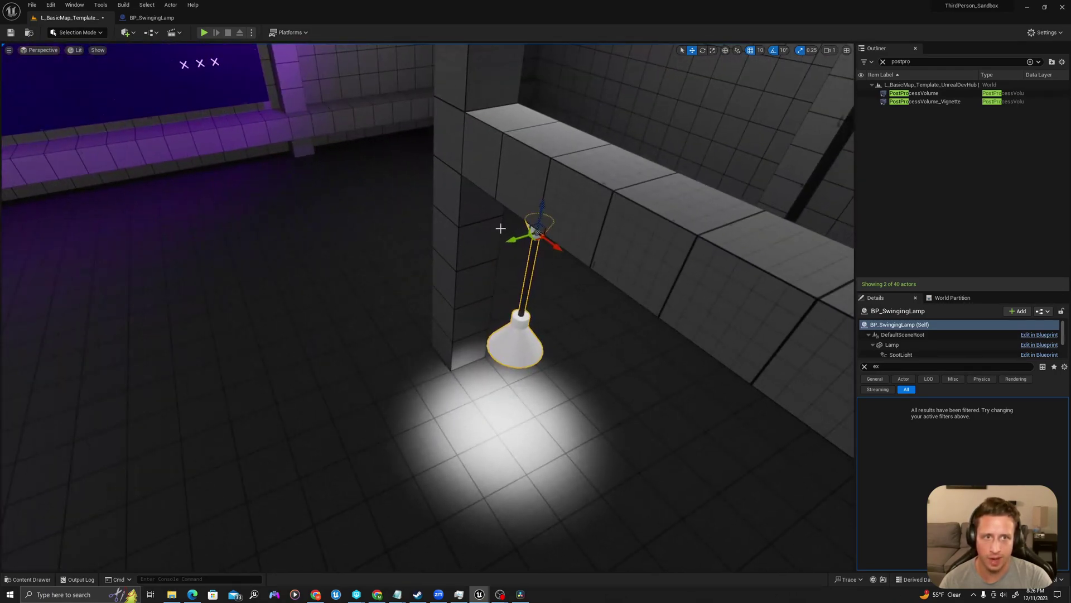
{"action": "left_click_drag", "start_coordinate": [510, 240], "coordinate": [522, 237]}
- Duplicate the lamp four times along the beam, spacing the copies roughly evenly in a row
{"action": "key", "text": "a"}
{"action": "right_click_drag", "start_coordinate": [494, 240], "coordinate": [329, 280]}
{"action": "key", "text": "q"}
{"action": "left_click_drag", "start_coordinate": [329, 281], "coordinate": [720, 283], "text": "alt"}
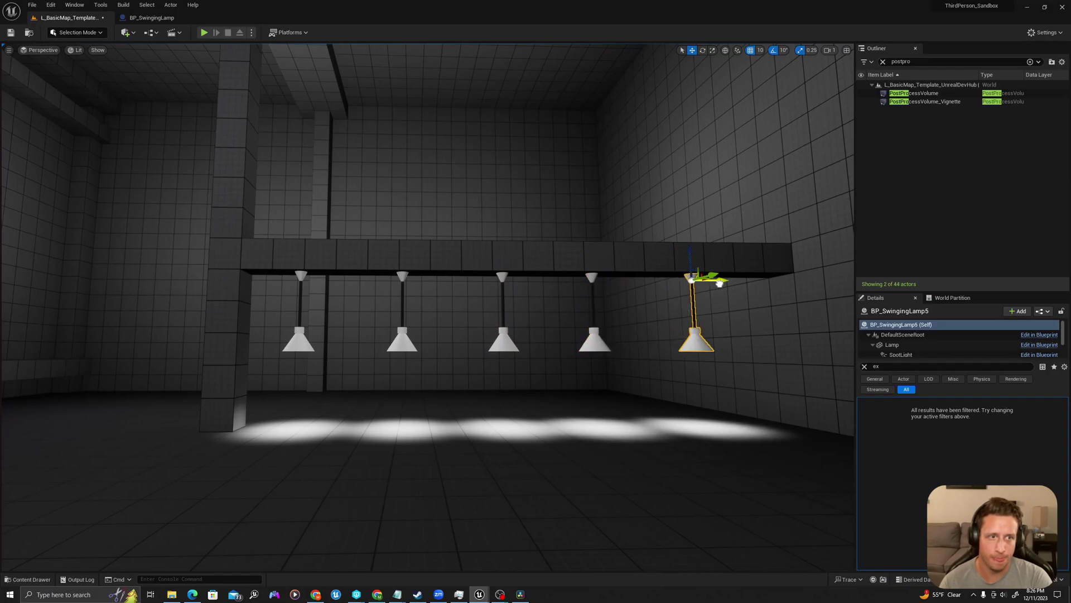
- Playtest the level from the floor near the row of lamps, and end the session
{"action": "key", "text": "w"}
{"action": "right_click_drag", "start_coordinate": [491, 354], "coordinate": [480, 354]}
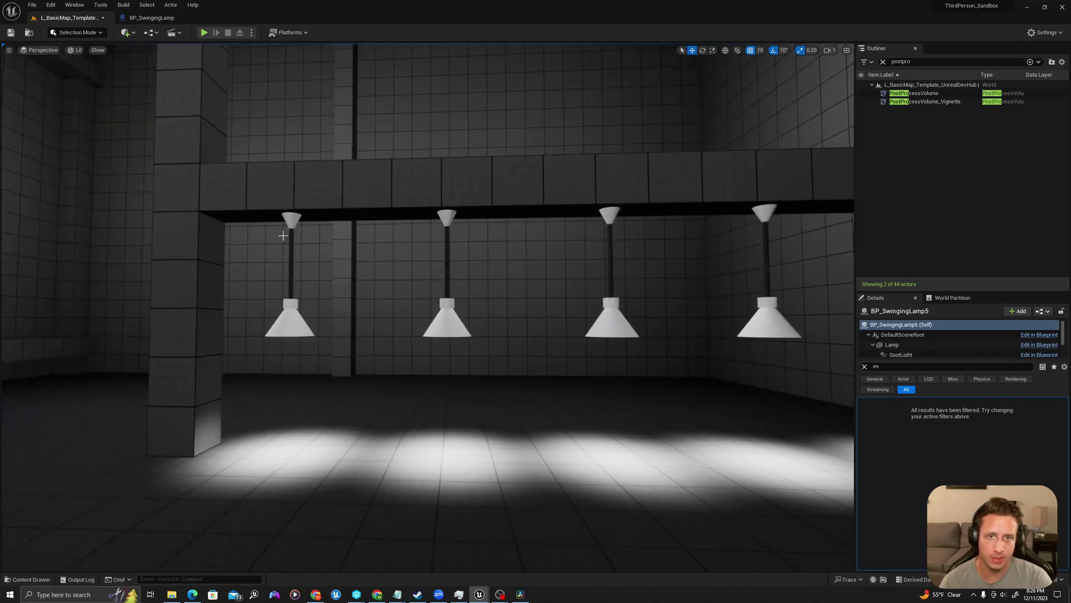
{"action": "right_click", "coordinate": [281, 539]}
{"action": "left_click", "coordinate": [296, 538]}
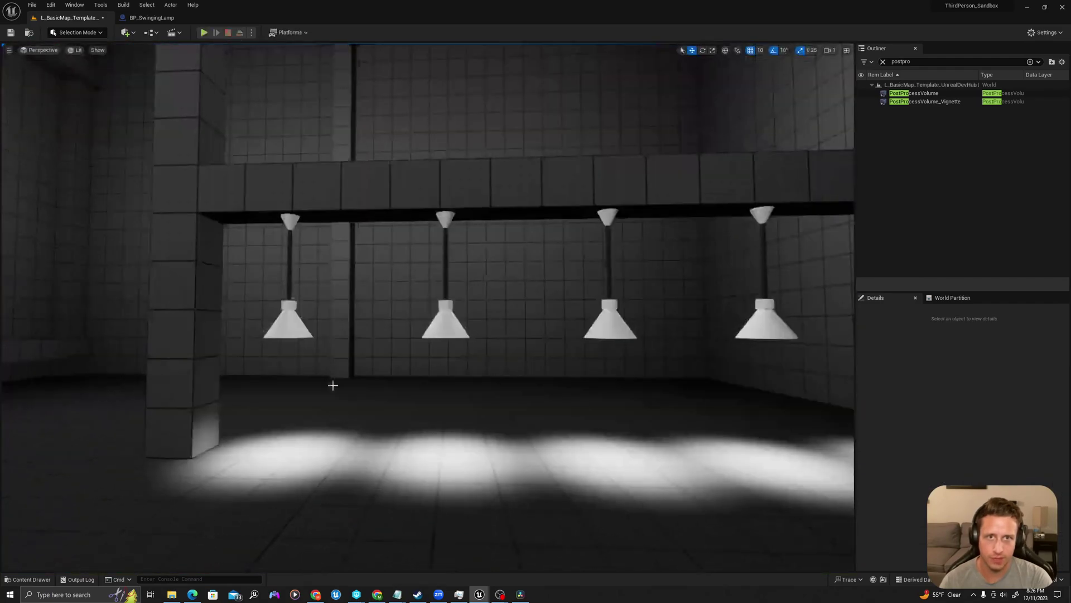
{"action": "key", "text": "shift+F1"}
- Enable Simulate Physics on the Lamp component in the BP_SwingingLamp Blueprint
{"action": "left_click", "coordinate": [152, 17]}
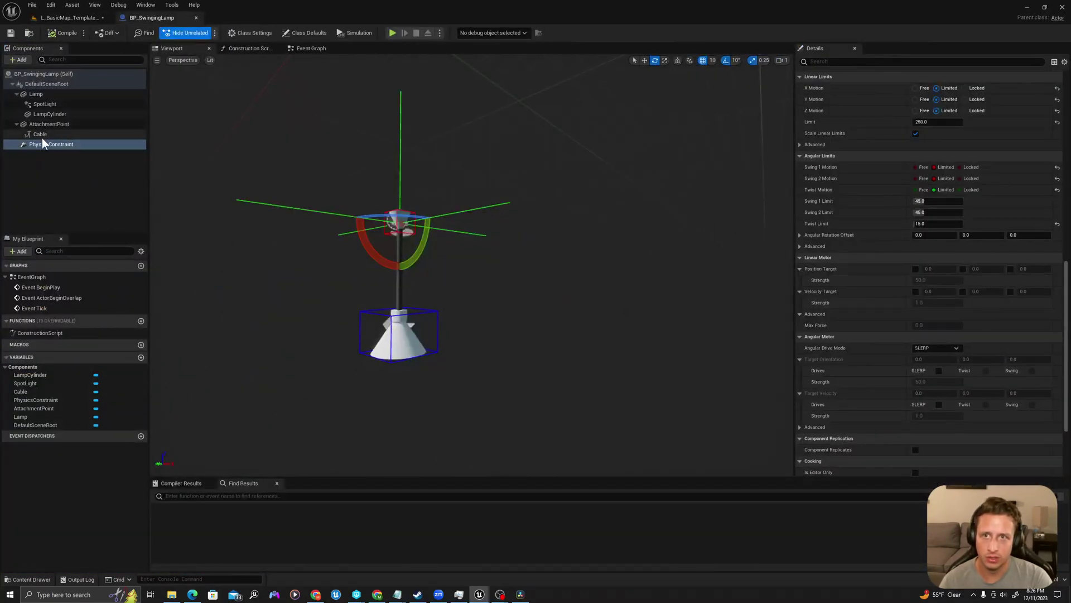
{"action": "left_click", "coordinate": [36, 94]}
{"action": "left_click", "coordinate": [855, 64]}
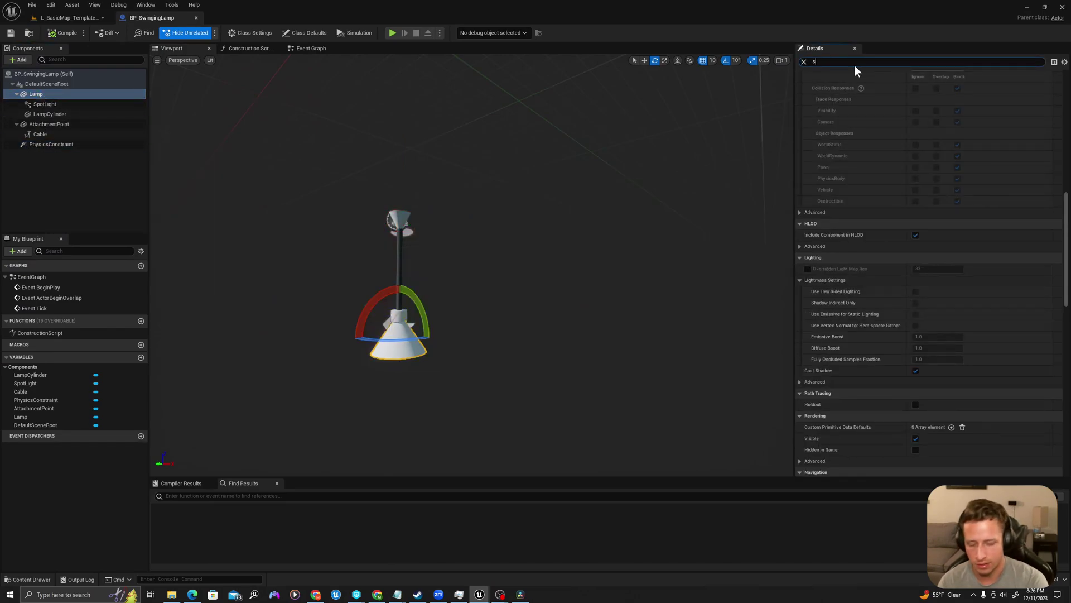
{"action": "type", "text": "simul"}
{"action": "left_click", "coordinate": [916, 87]}
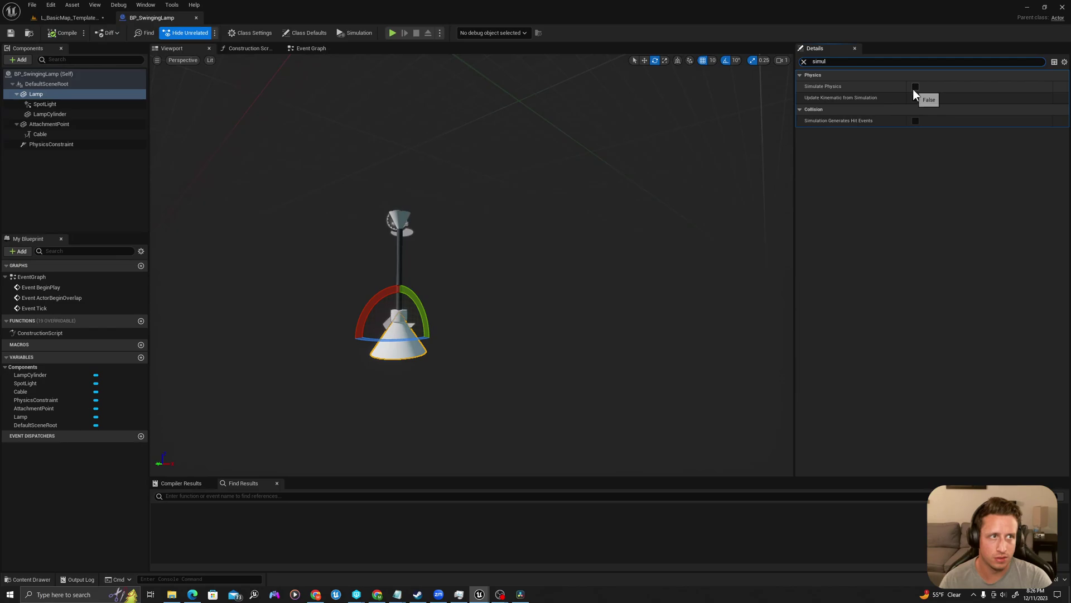
- Playtest the level from the floor by the lamps, run the character into several lamps to swing them, and end the session
{"action": "left_click", "coordinate": [76, 21]}
{"action": "right_click", "coordinate": [307, 485]}
{"action": "left_click", "coordinate": [320, 481]}
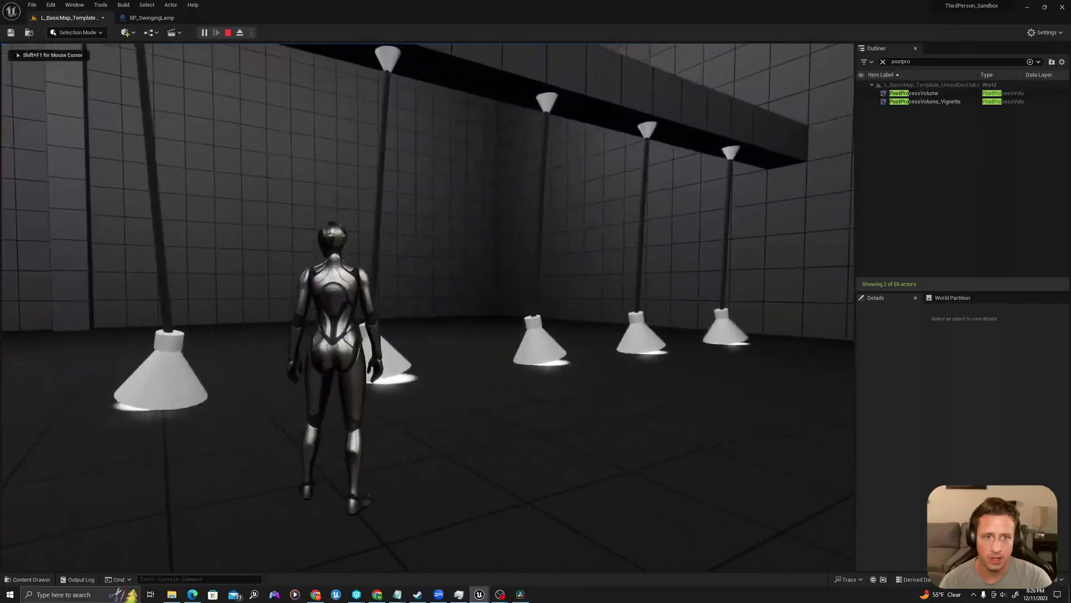
{"action": "key", "text": "w"}
{"action": "key", "text": "d"}
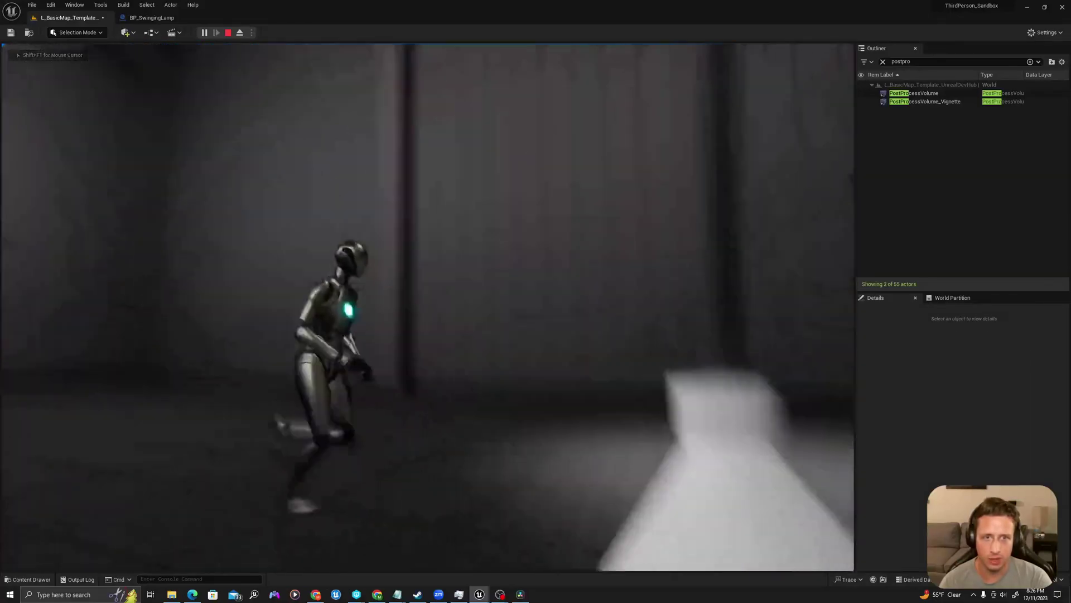
{"action": "key", "text": "s"}
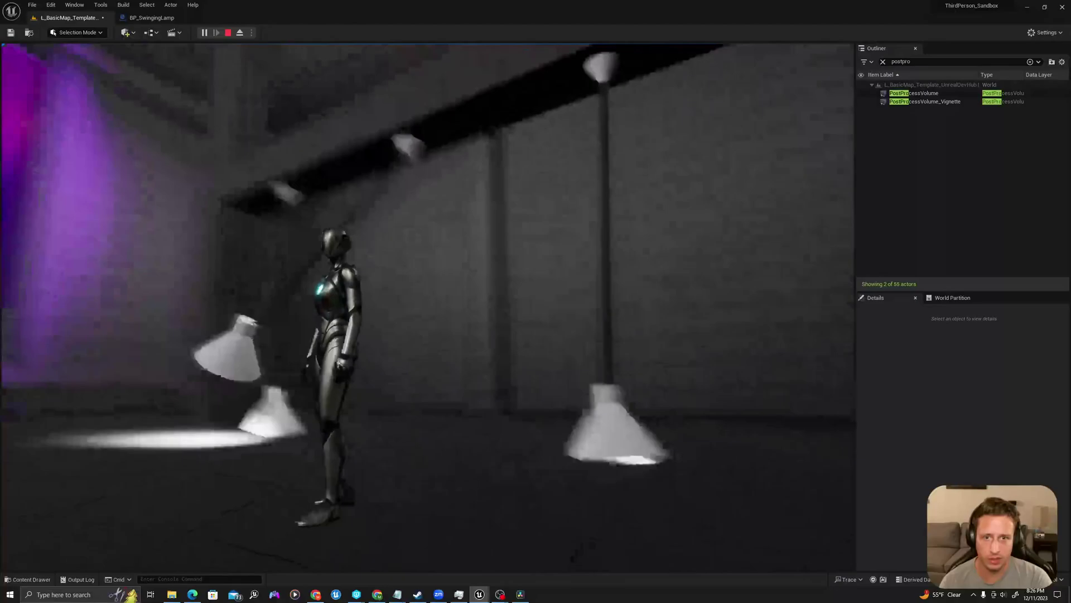
{"action": "key", "text": "w"}
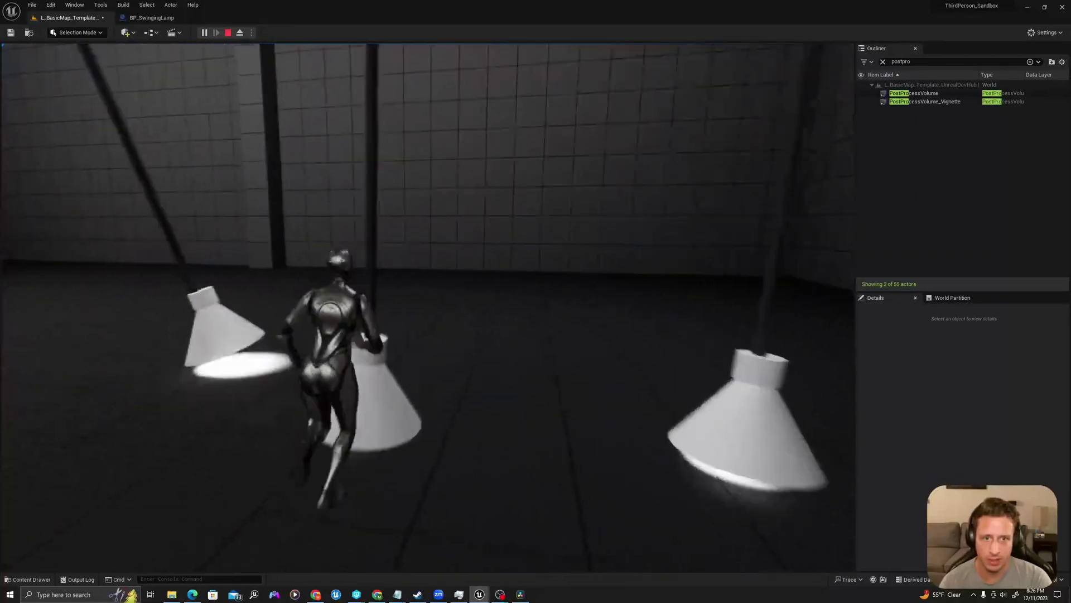
{"action": "key", "text": "s"}
{"action": "key", "text": "d"}
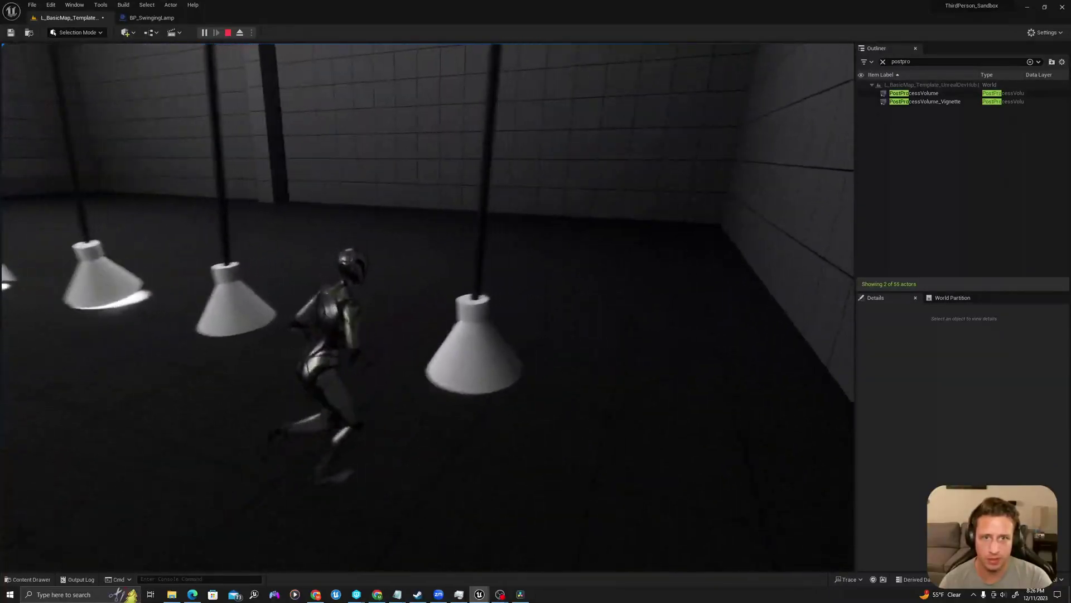
{"action": "key", "text": "s"}
{"action": "key", "text": "w"}
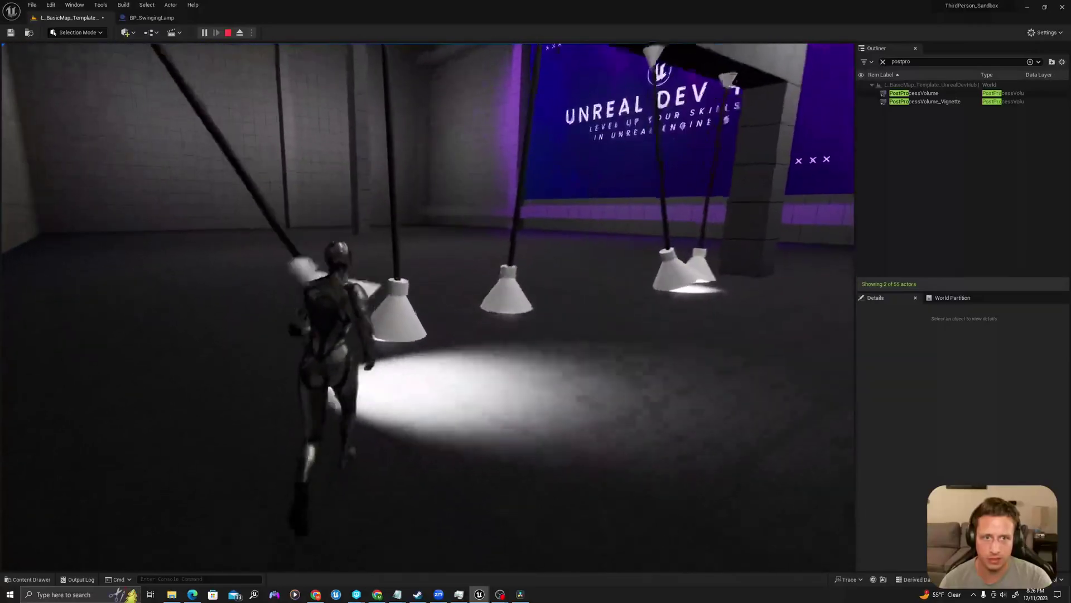
{"action": "key", "text": "d"}
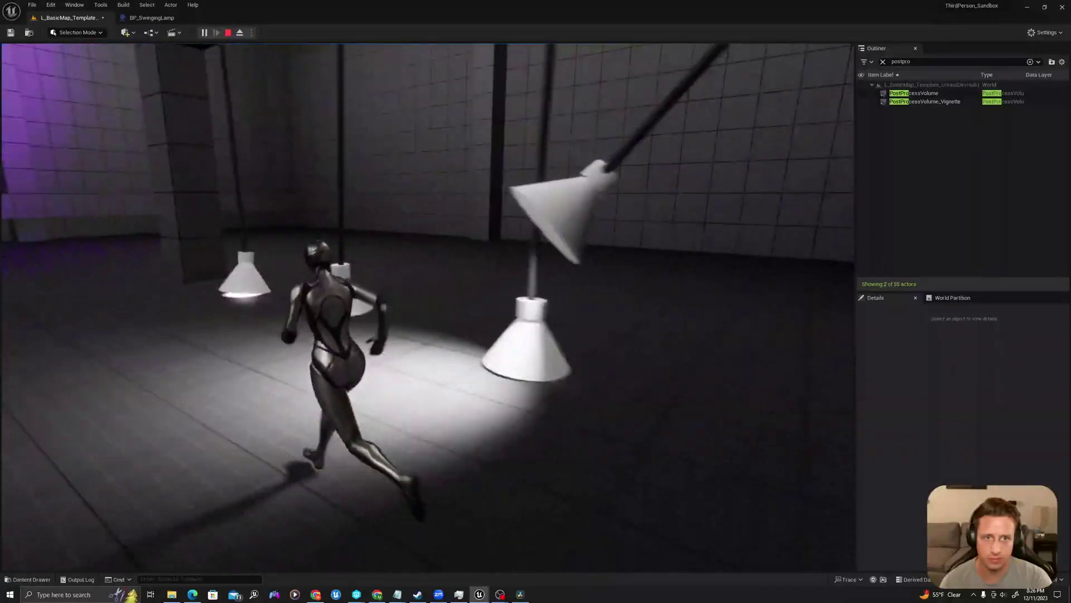
{"action": "key", "text": "w"}
{"action": "key", "text": "s"}
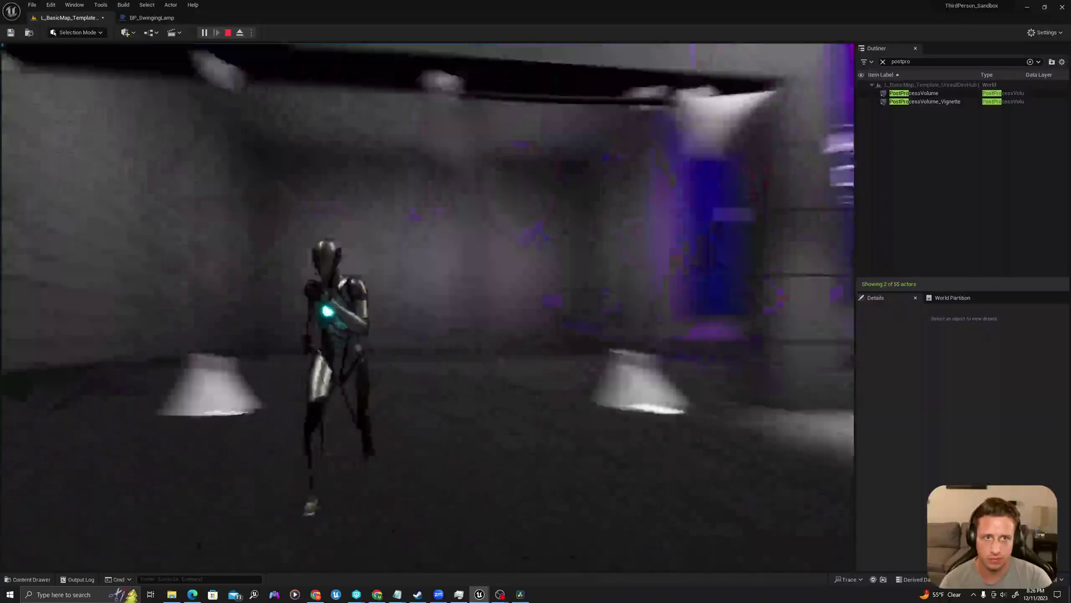
{"action": "key", "text": "Escape"}
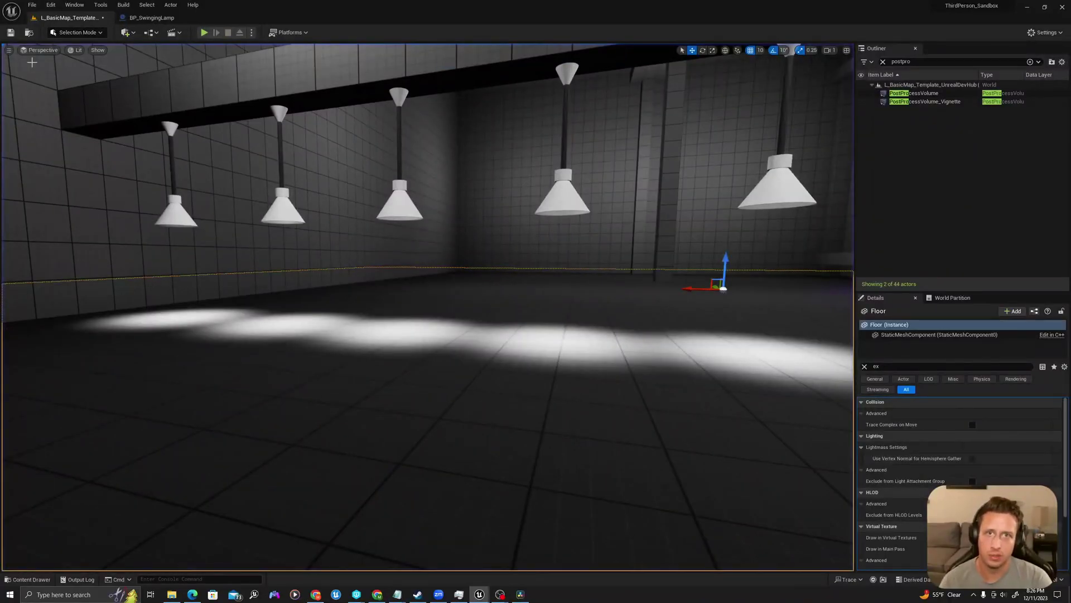
- Override the Lamp component's mass in the BP_SwingingLamp Blueprint, set it to 250 kg, and compile
{"action": "left_click", "coordinate": [146, 17]}
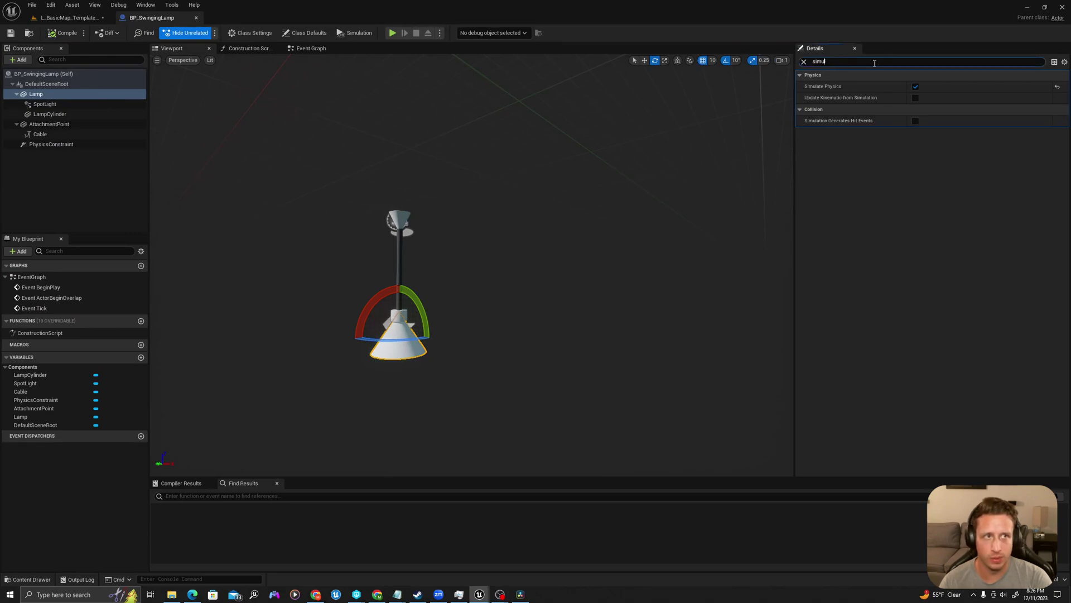
{"action": "type", "text": "mass"}
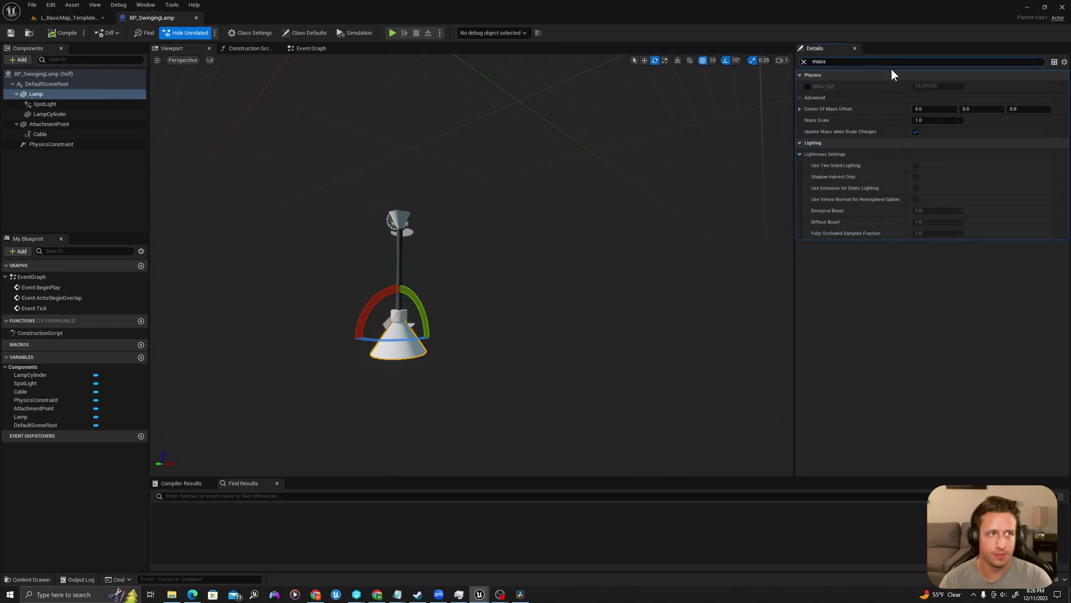
{"action": "left_click", "coordinate": [807, 85]}
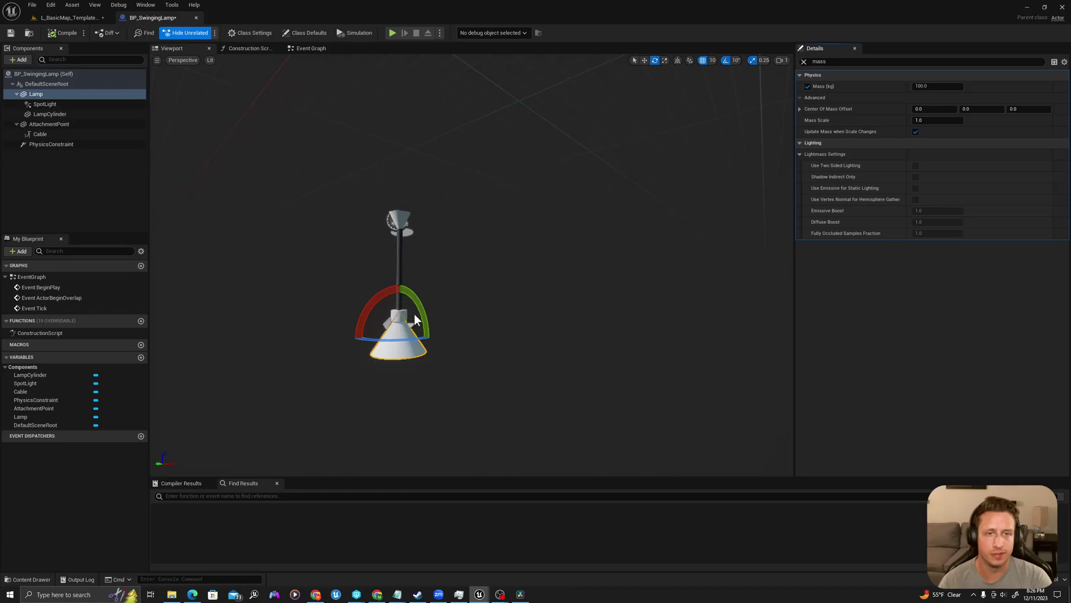
{"action": "left_click", "coordinate": [944, 87]}
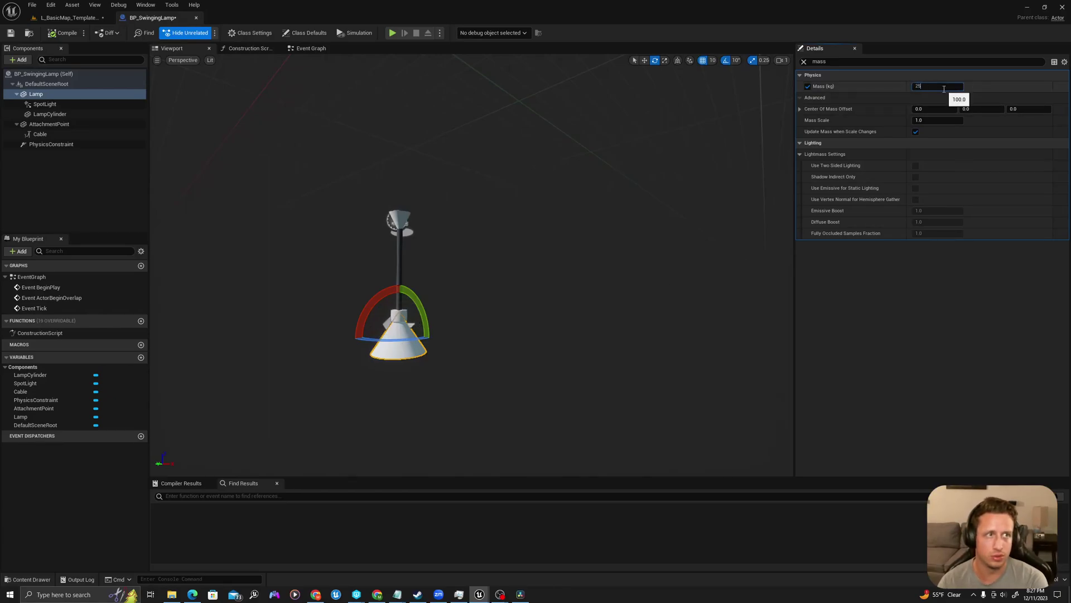
{"action": "left_click", "coordinate": [60, 32]}
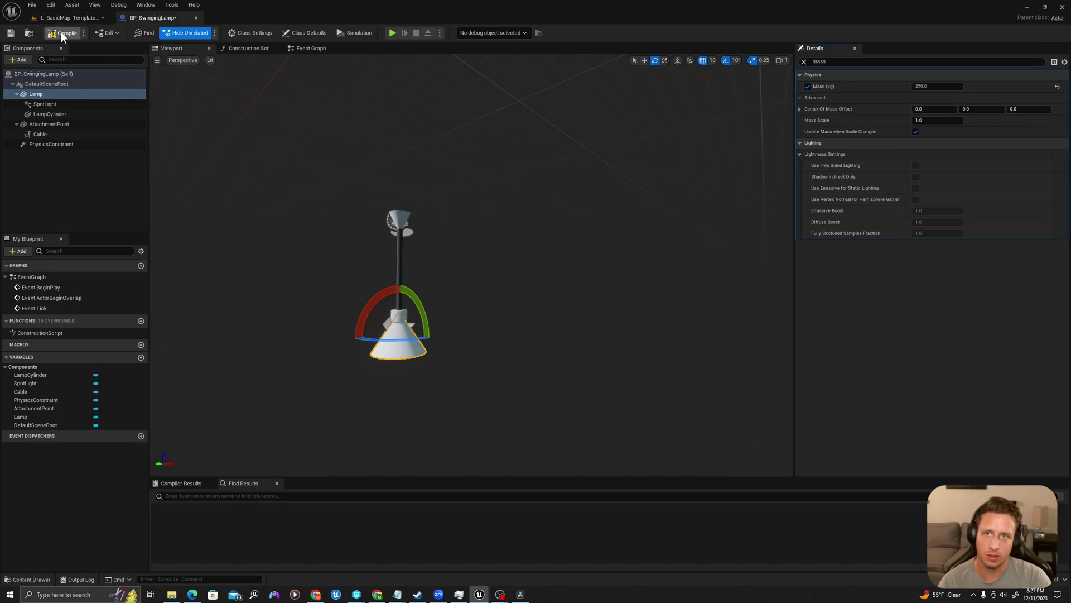
- Clear the property filter and set the PhysicsConstraint's linear limit to 150
{"action": "left_click", "coordinate": [40, 136]}
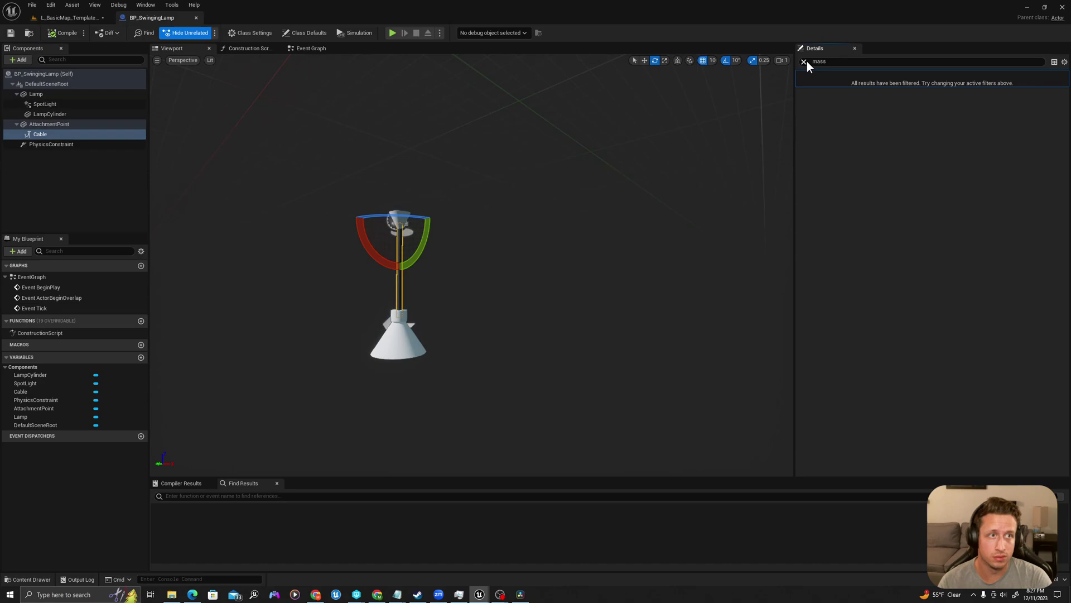
{"action": "left_click", "coordinate": [805, 62]}
{"action": "left_click", "coordinate": [42, 144]}
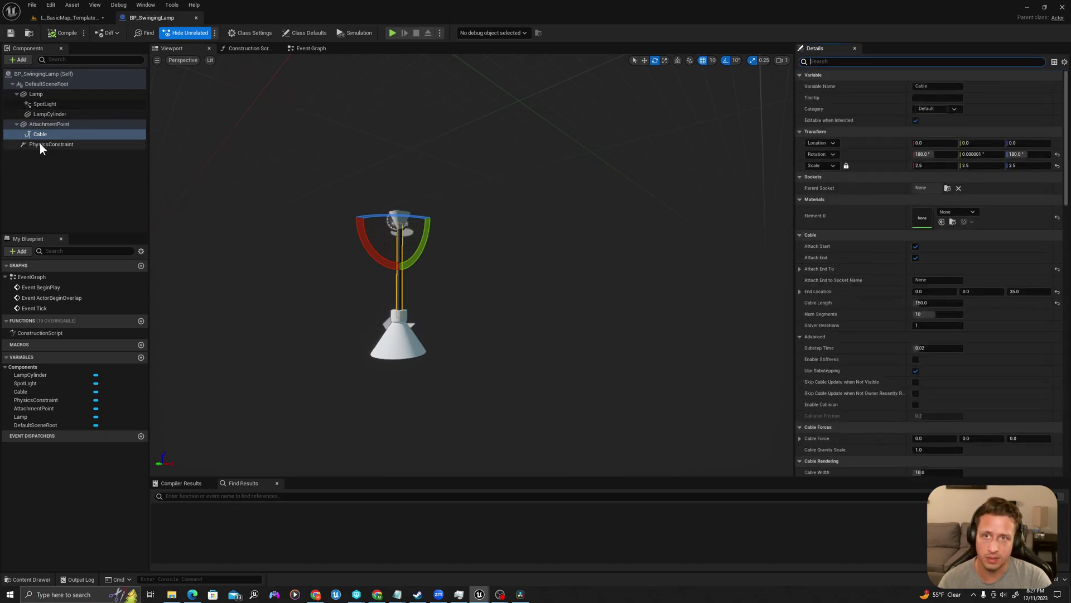
{"action": "scroll", "coordinate": [880, 356], "scroll_direction": "down", "scroll_amount": 6}
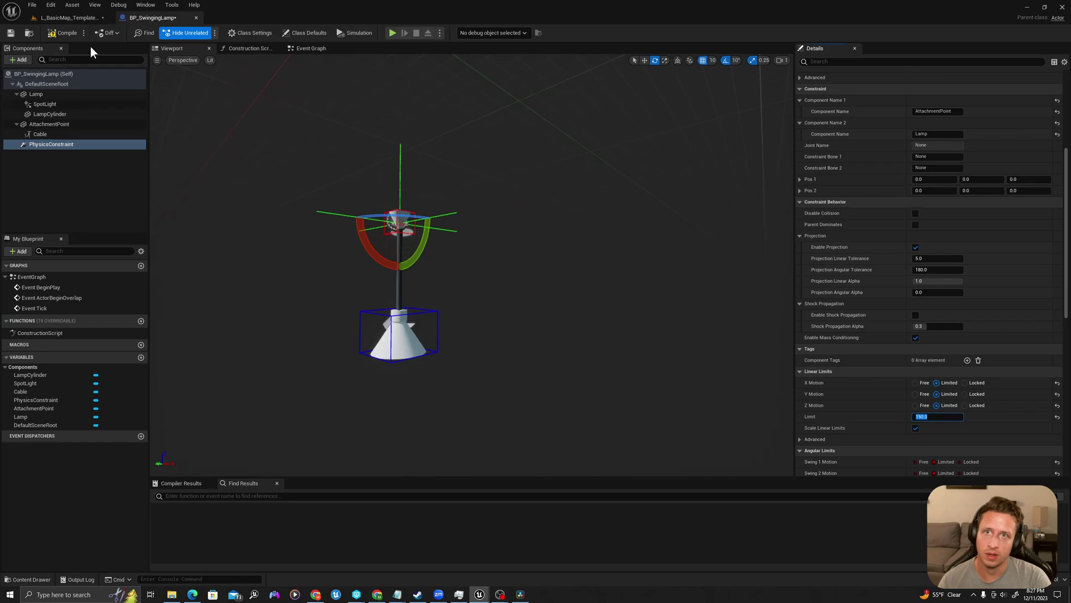
- Playtest the level from the floor again, running the character repeatedly through the lamp row to test the heavier lamps' swing
{"action": "left_click", "coordinate": [87, 20]}
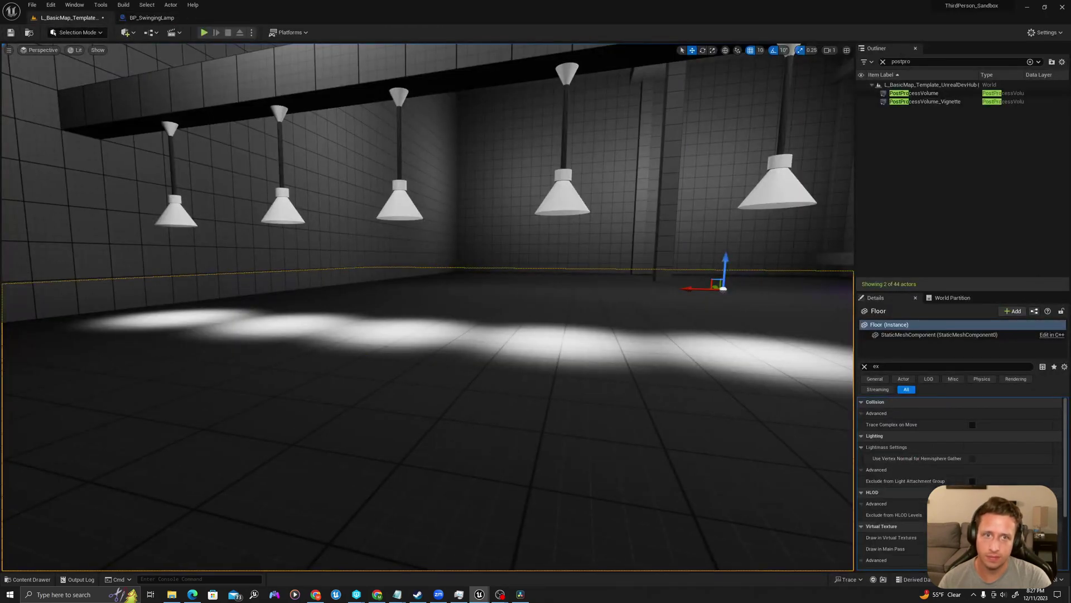
{"action": "right_click", "coordinate": [292, 196]}
{"action": "left_click", "coordinate": [311, 433]}
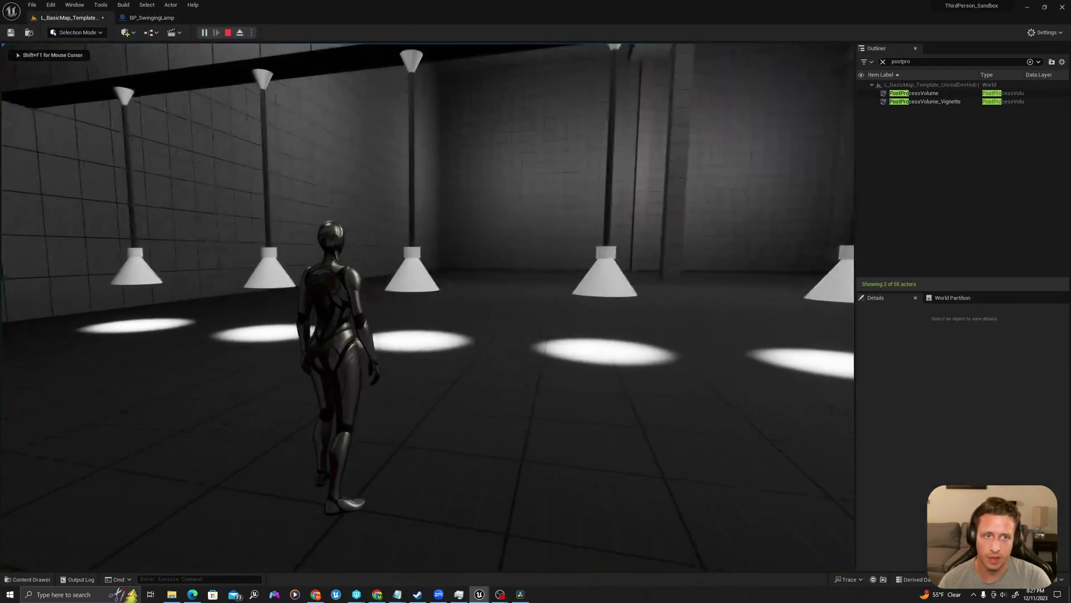
{"action": "key", "text": "d"}
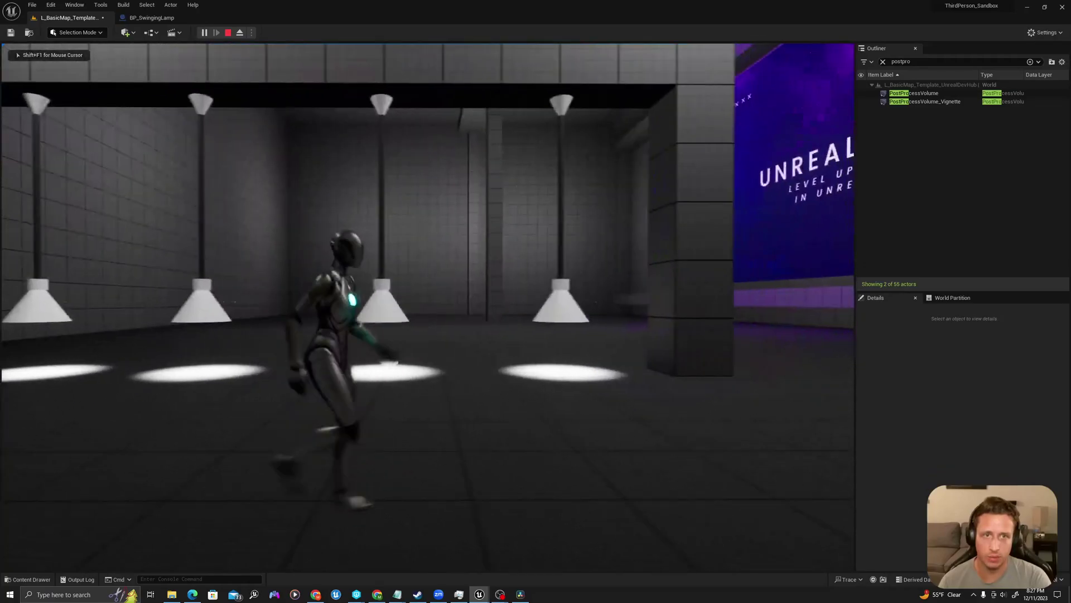
{"action": "key", "text": "w"}
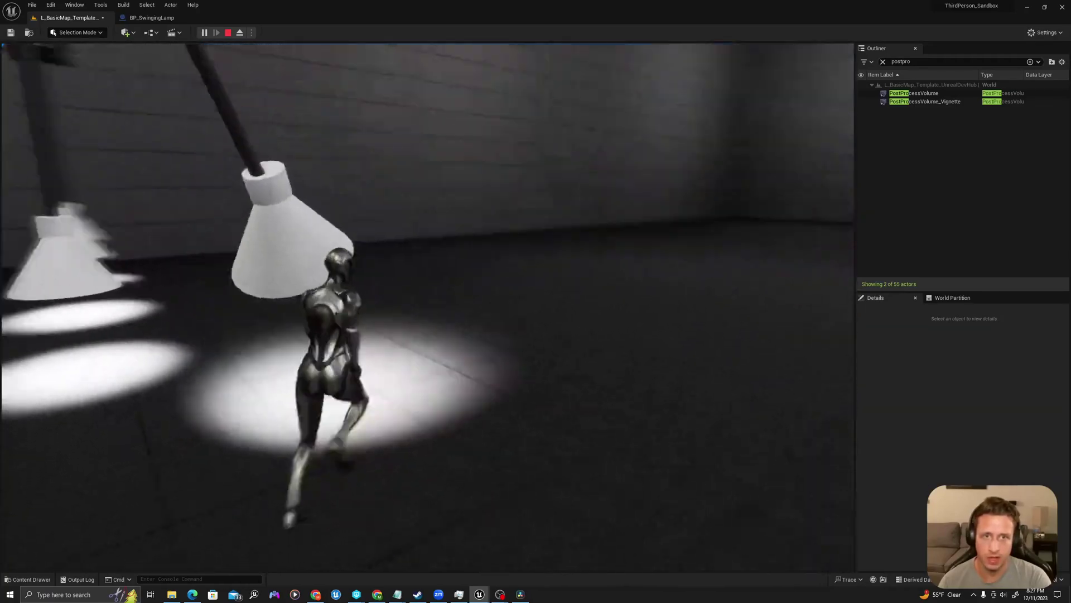
{"action": "key", "text": "s"}
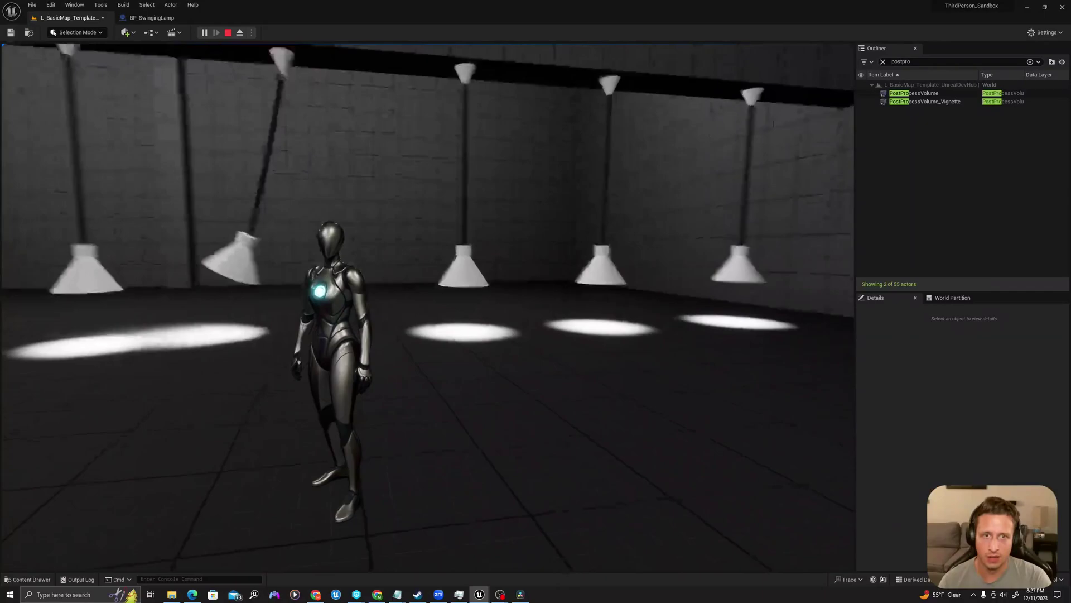
{"action": "key", "text": "w"}
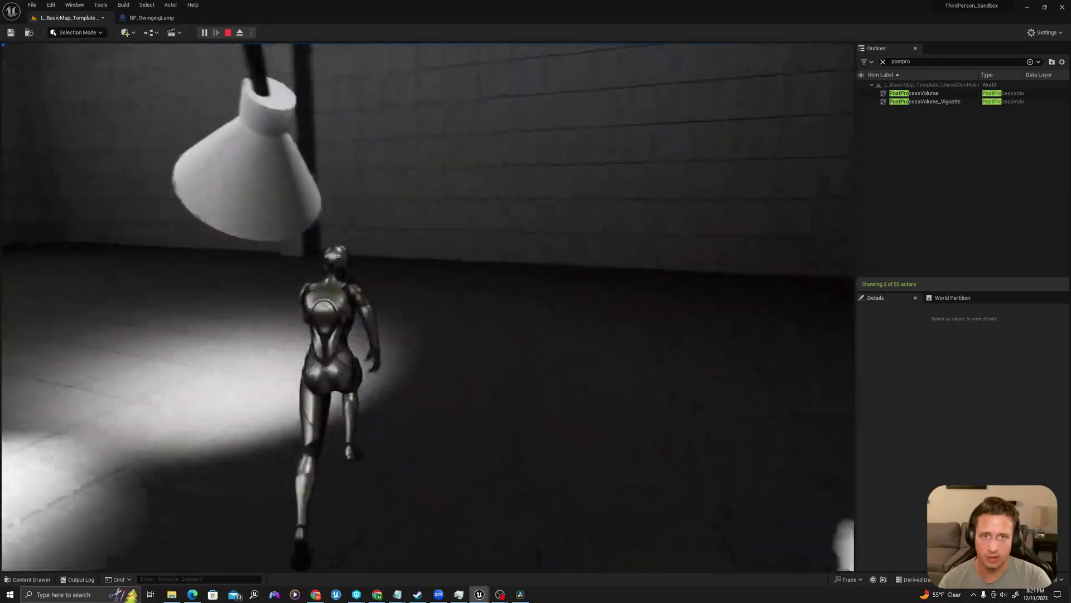
{"action": "key", "text": "w"}
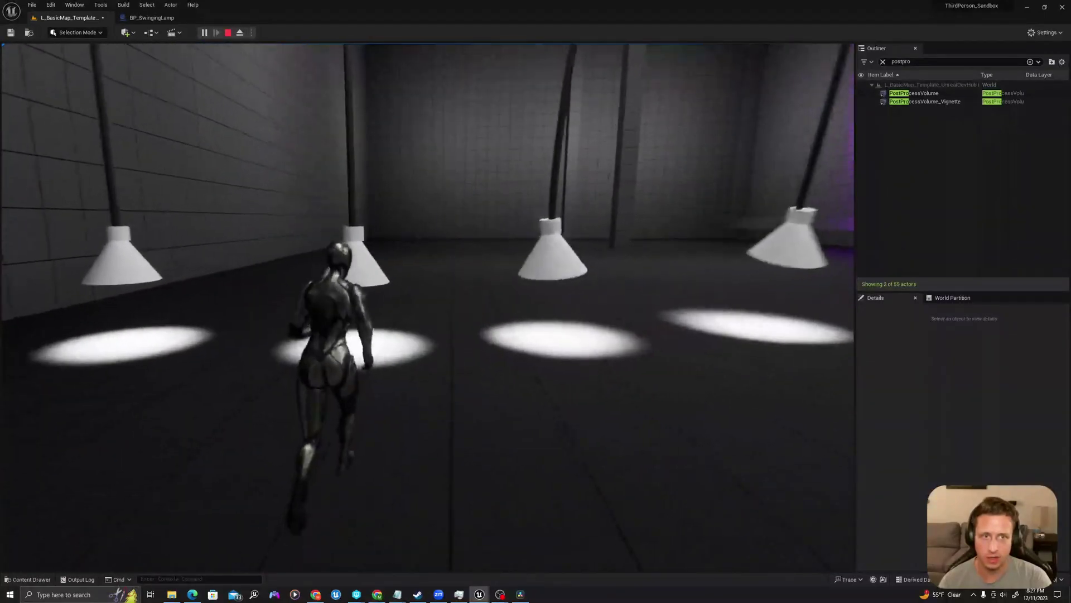
{"action": "key", "text": "w"}
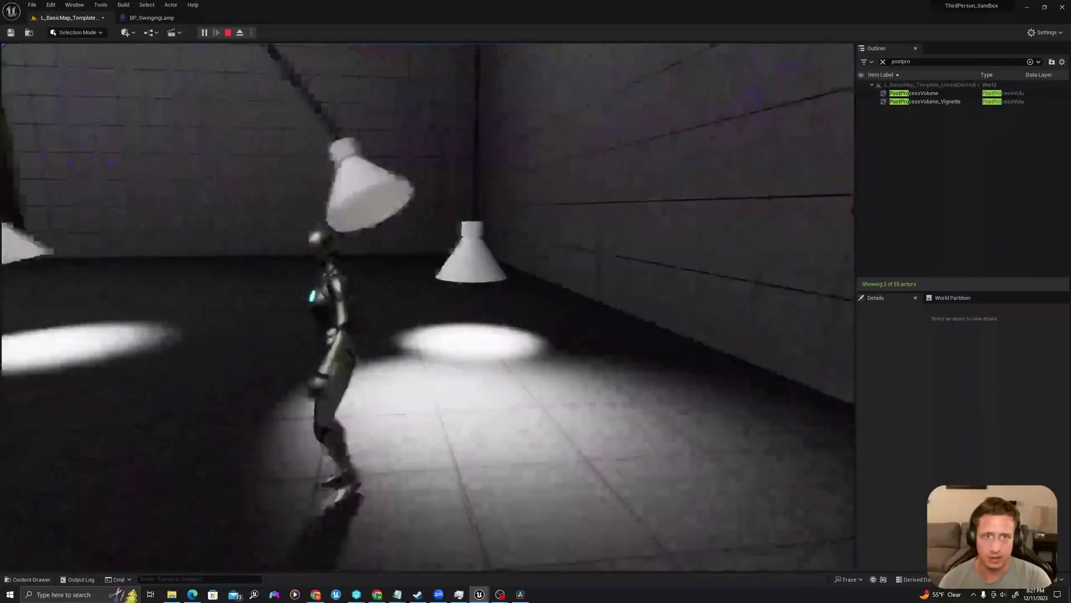
{"action": "key", "text": "a"}
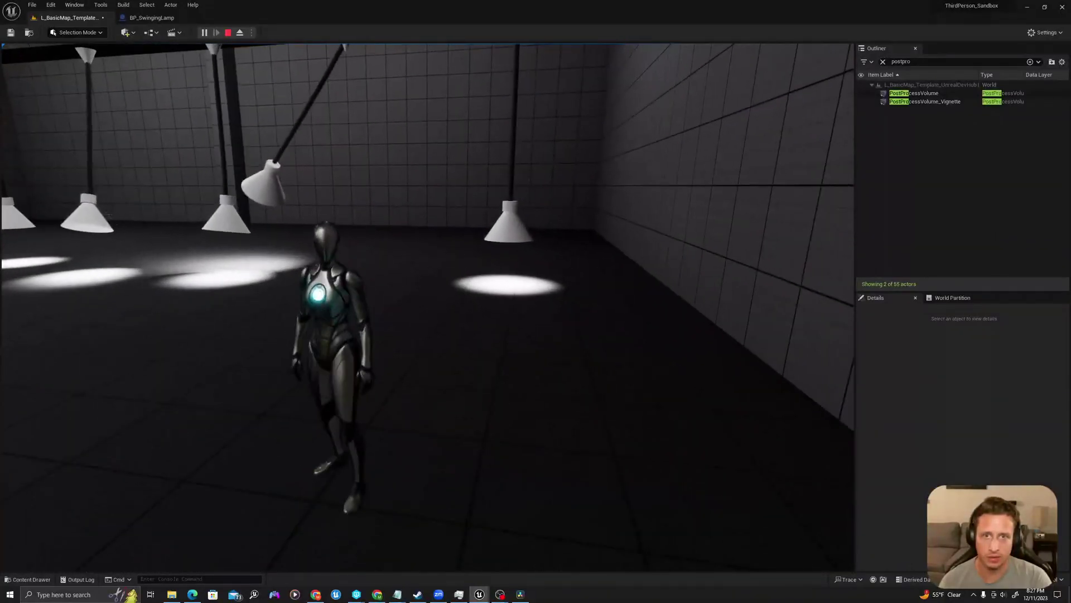
{"action": "key", "text": "w"}
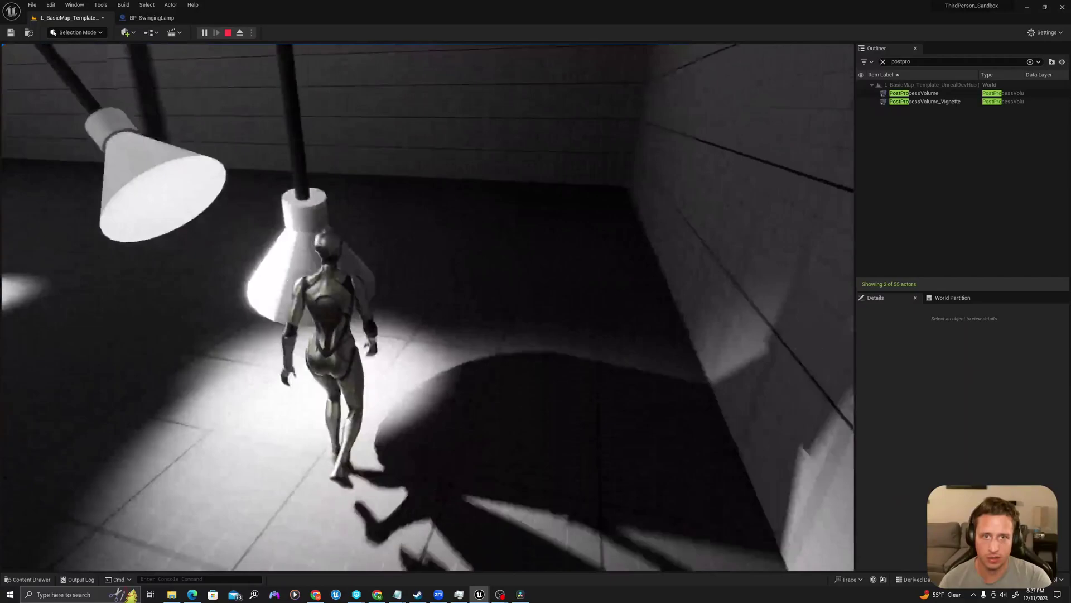
{"action": "key", "text": "s"}
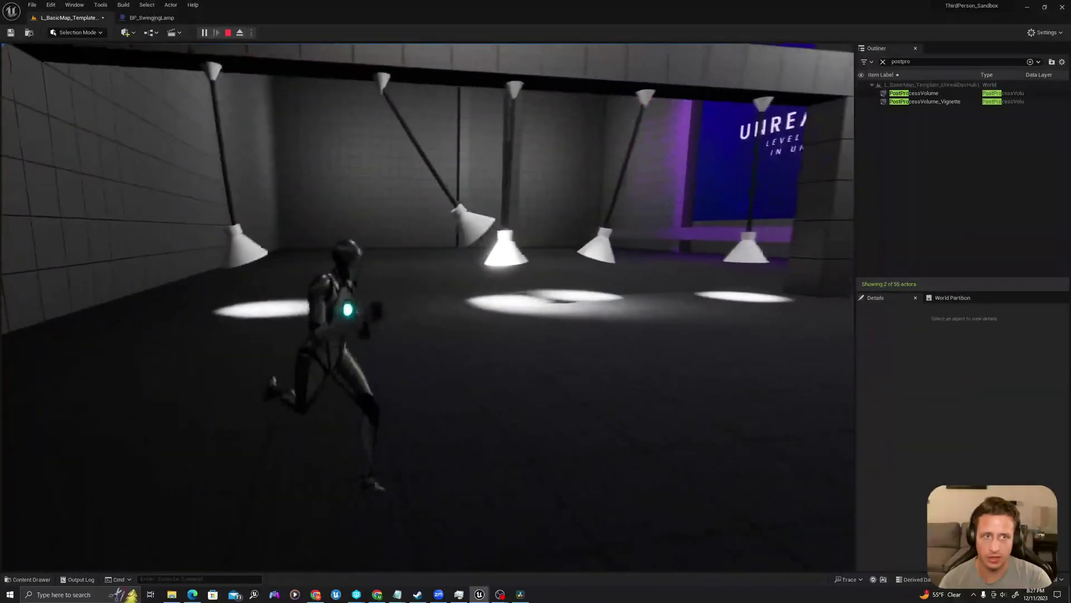
{"action": "key", "text": "w"}
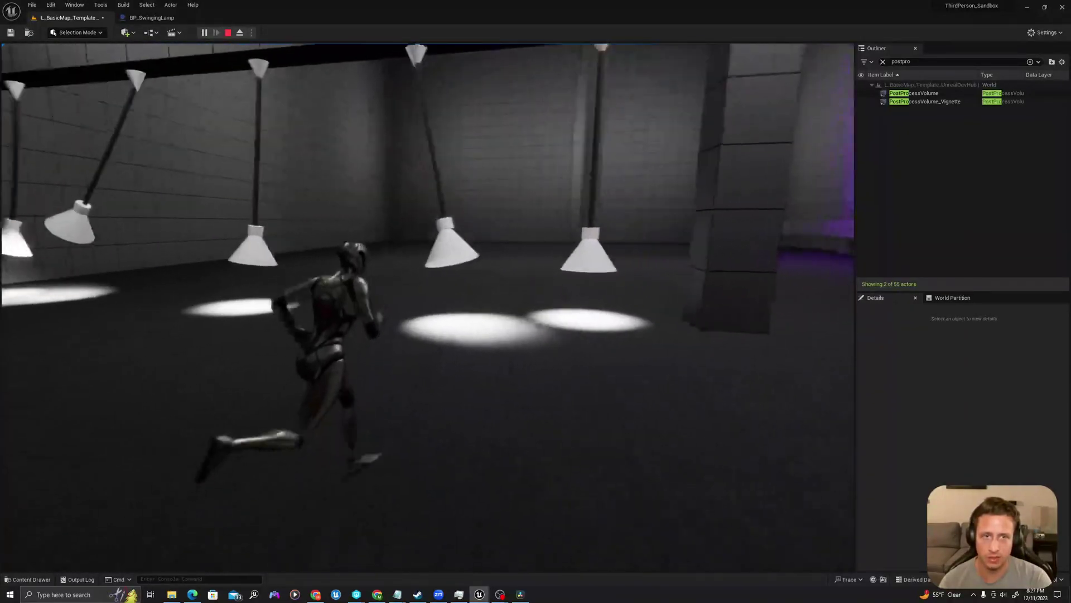
{"action": "key", "text": "w"}
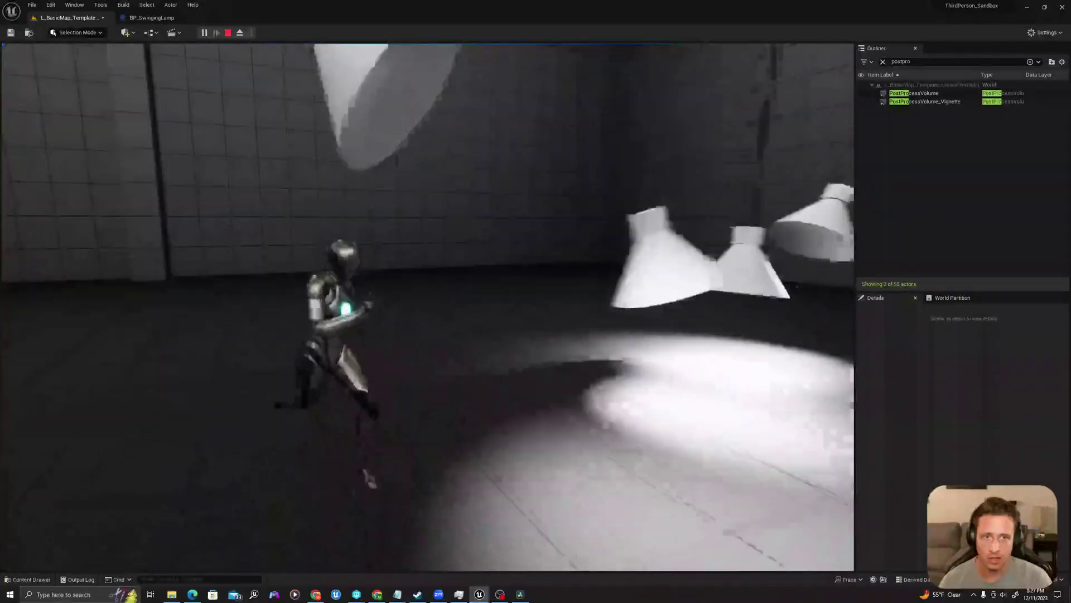
- Open the in-game console during the running playtest
{"action": "key", "text": "grave"}
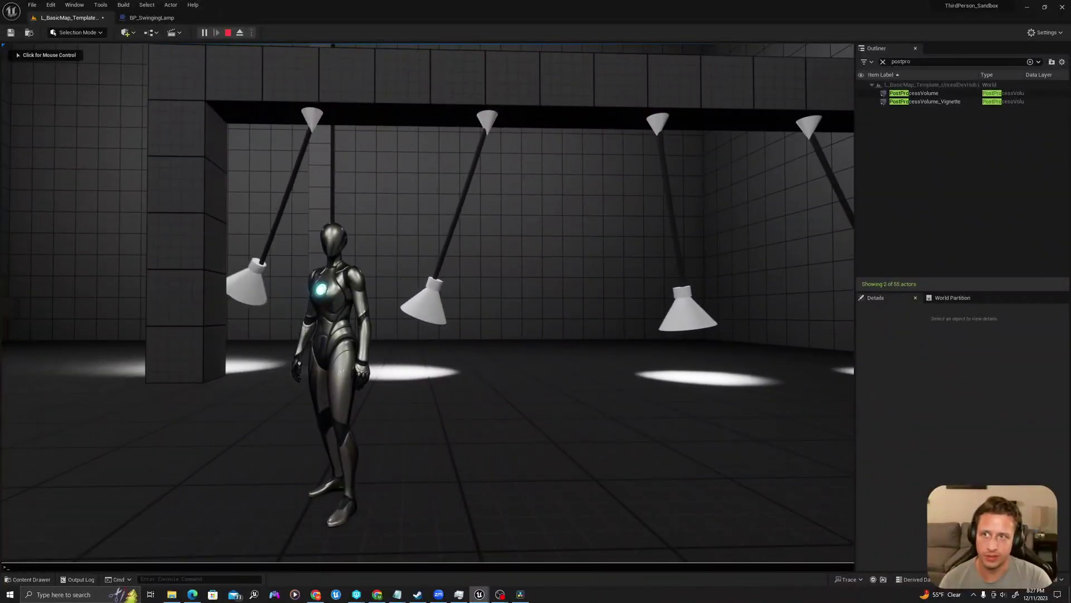